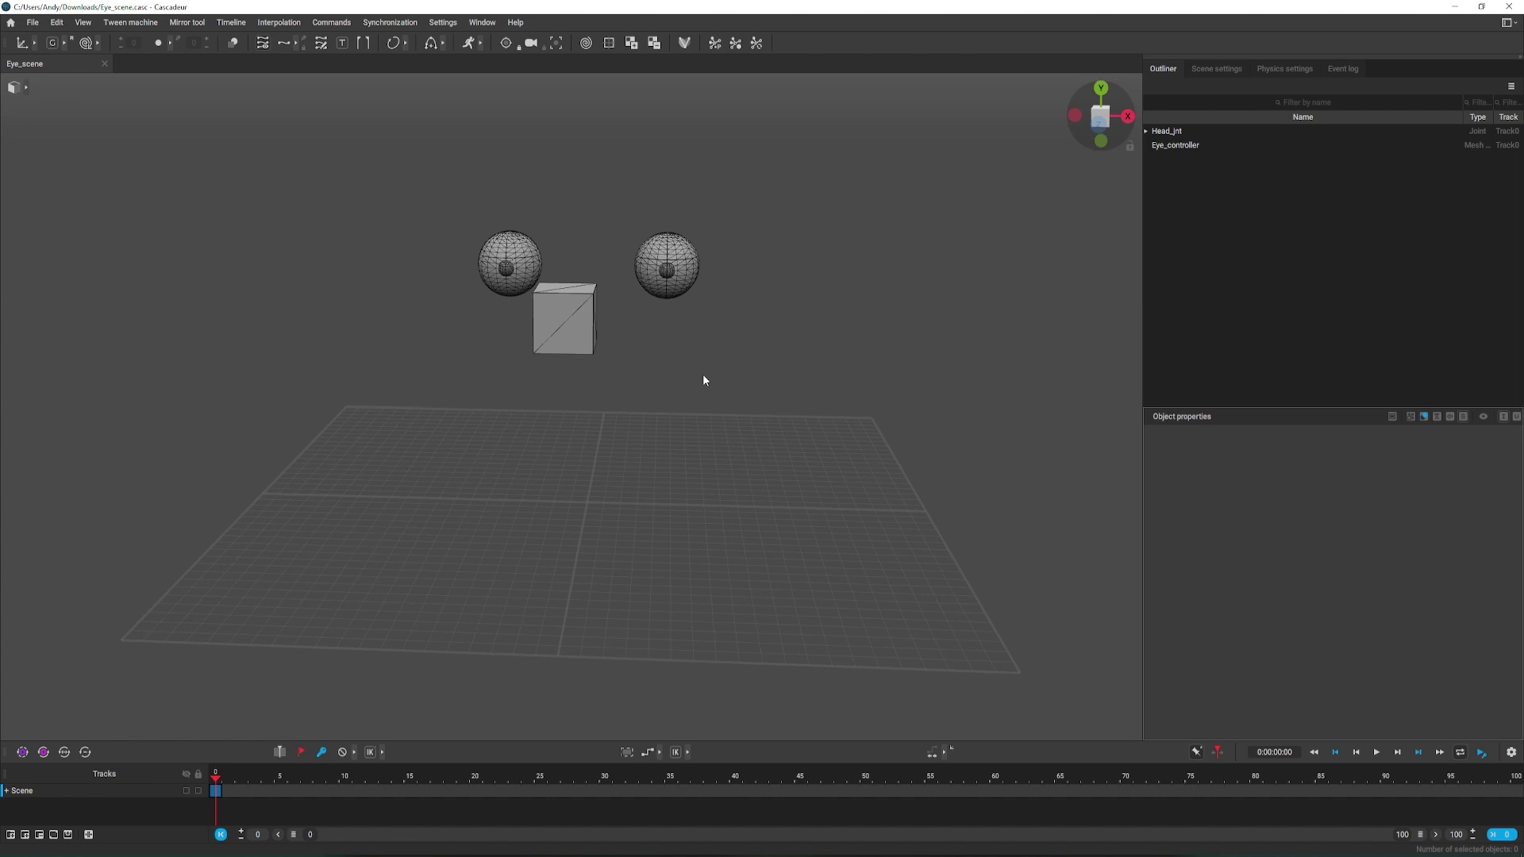
# Step: Expand Head_jnt, Right_eye_jnt and Left_eye_jnt in the Outliner and select Right_eye_jnt
pyautogui.moveTo(702, 374); pyautogui.dragTo(685, 417, button='right')
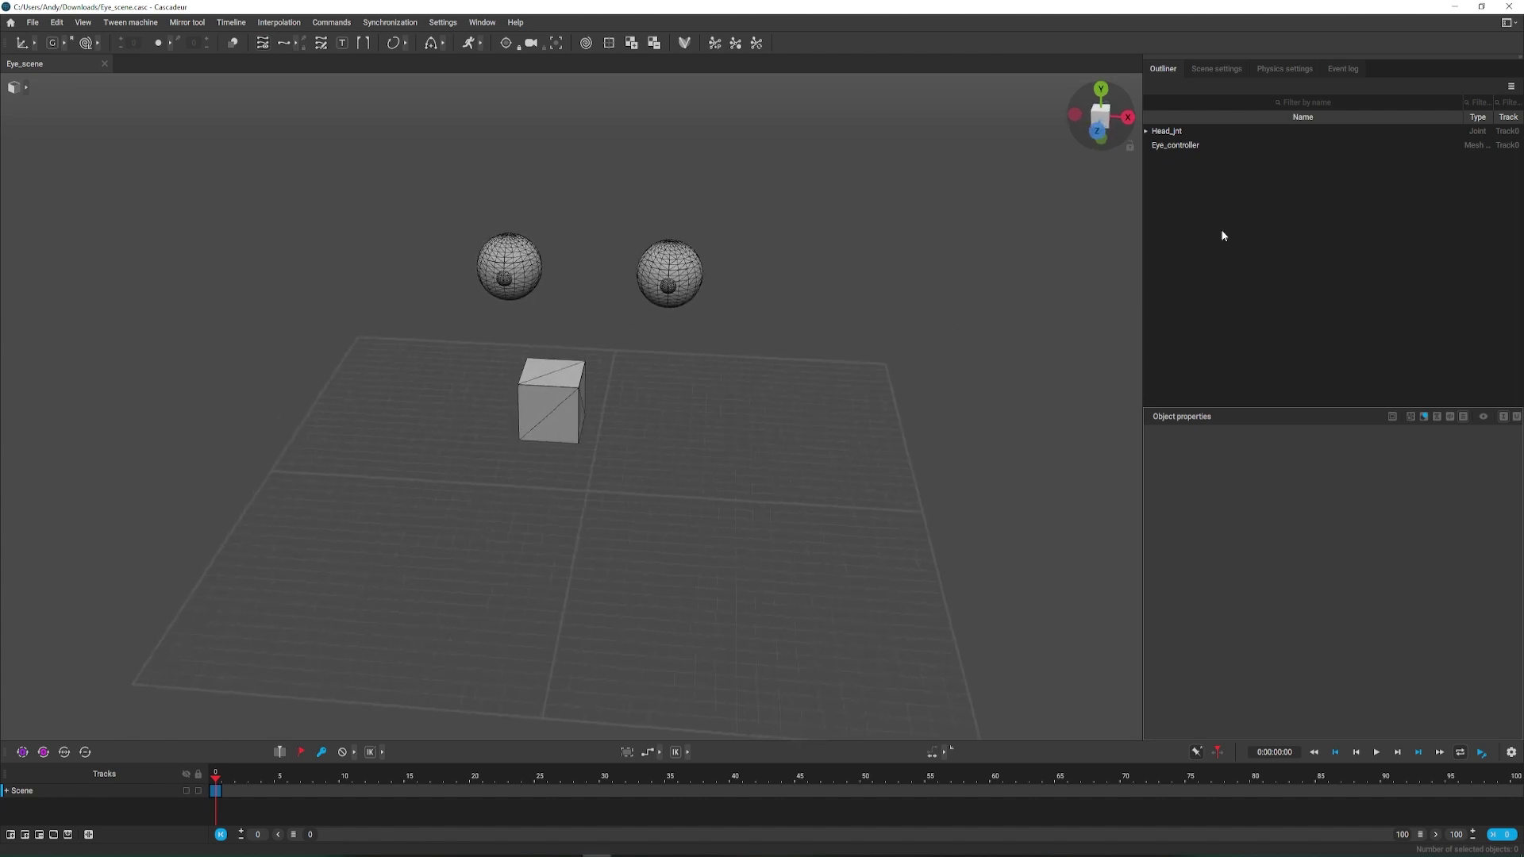
pyautogui.click(1146, 131)
pyautogui.click(1158, 145)
pyautogui.click(1159, 173)
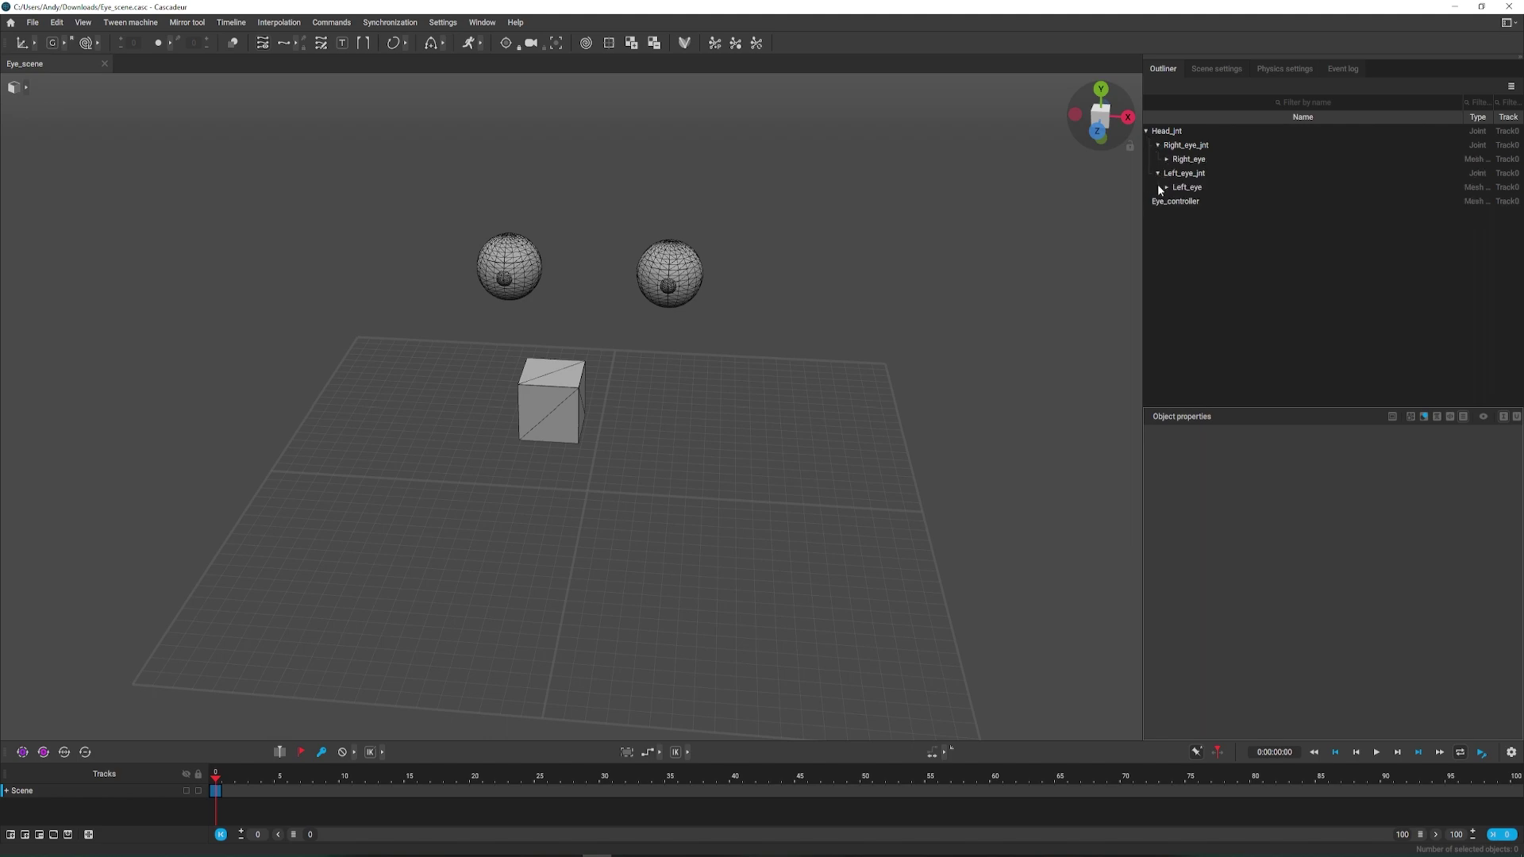
pyautogui.click(1201, 150)
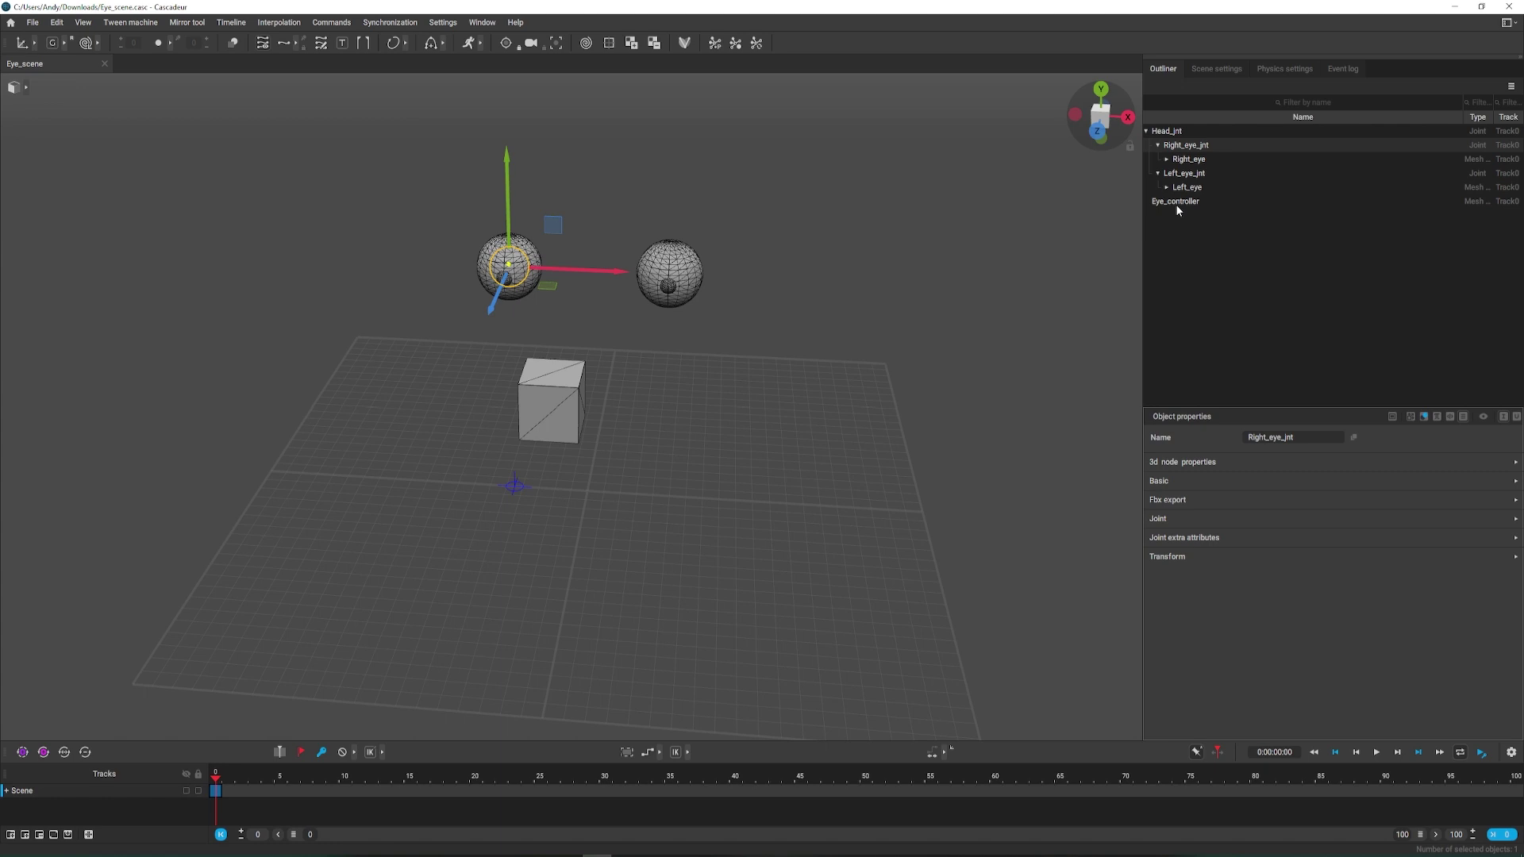
# Step: Add a look-at constraint aiming Right_eye_jnt at Eye_controller
pyautogui.keyDown('ctrl'); pyautogui.click(1175, 201); pyautogui.keyUp('ctrl')
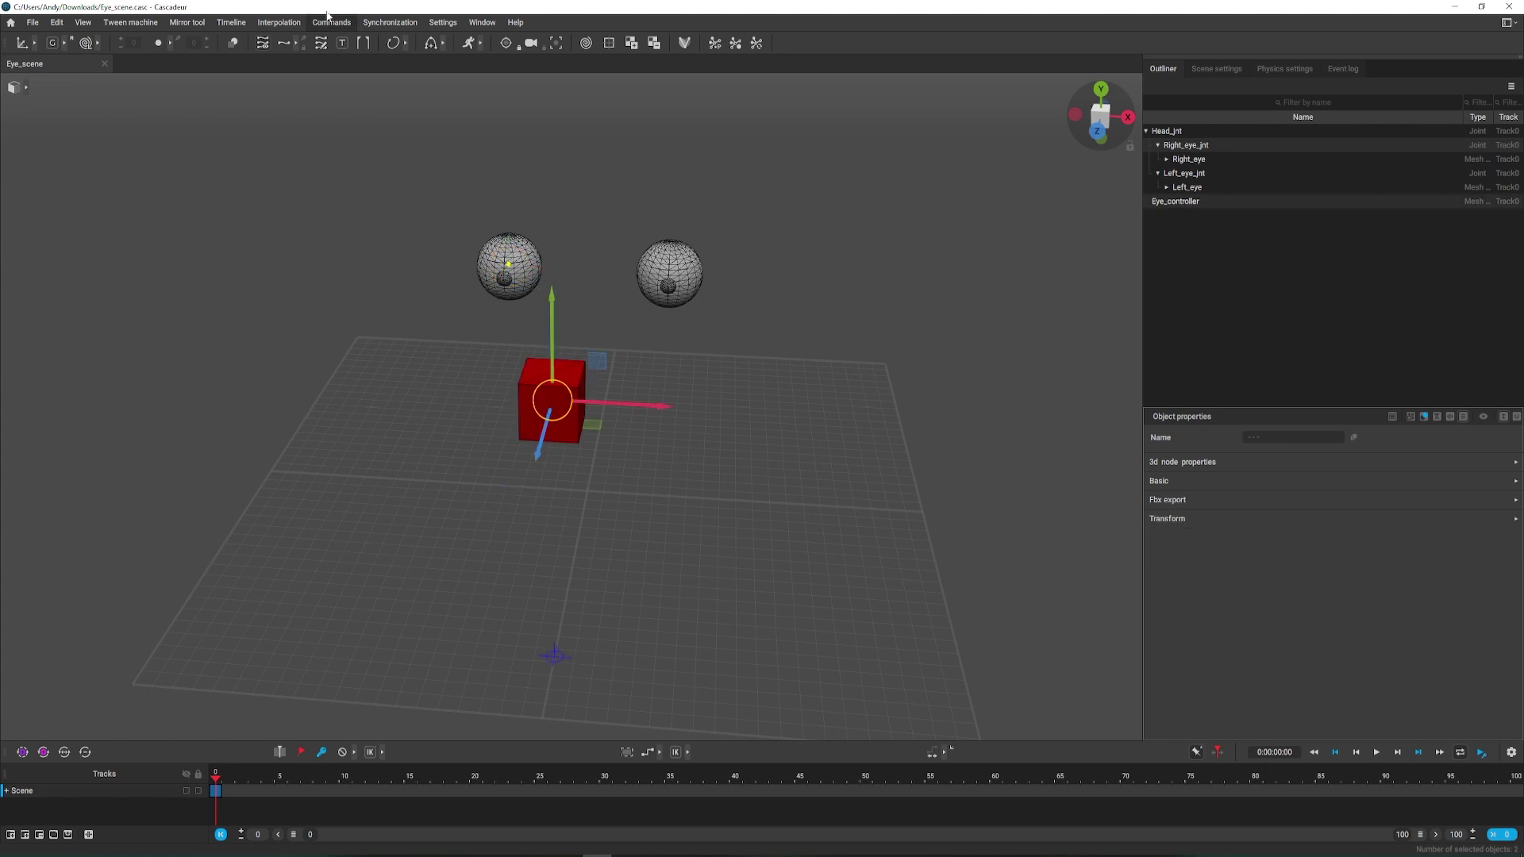
pyautogui.click(331, 23)
pyautogui.moveTo(356, 89)
pyautogui.click(512, 175)
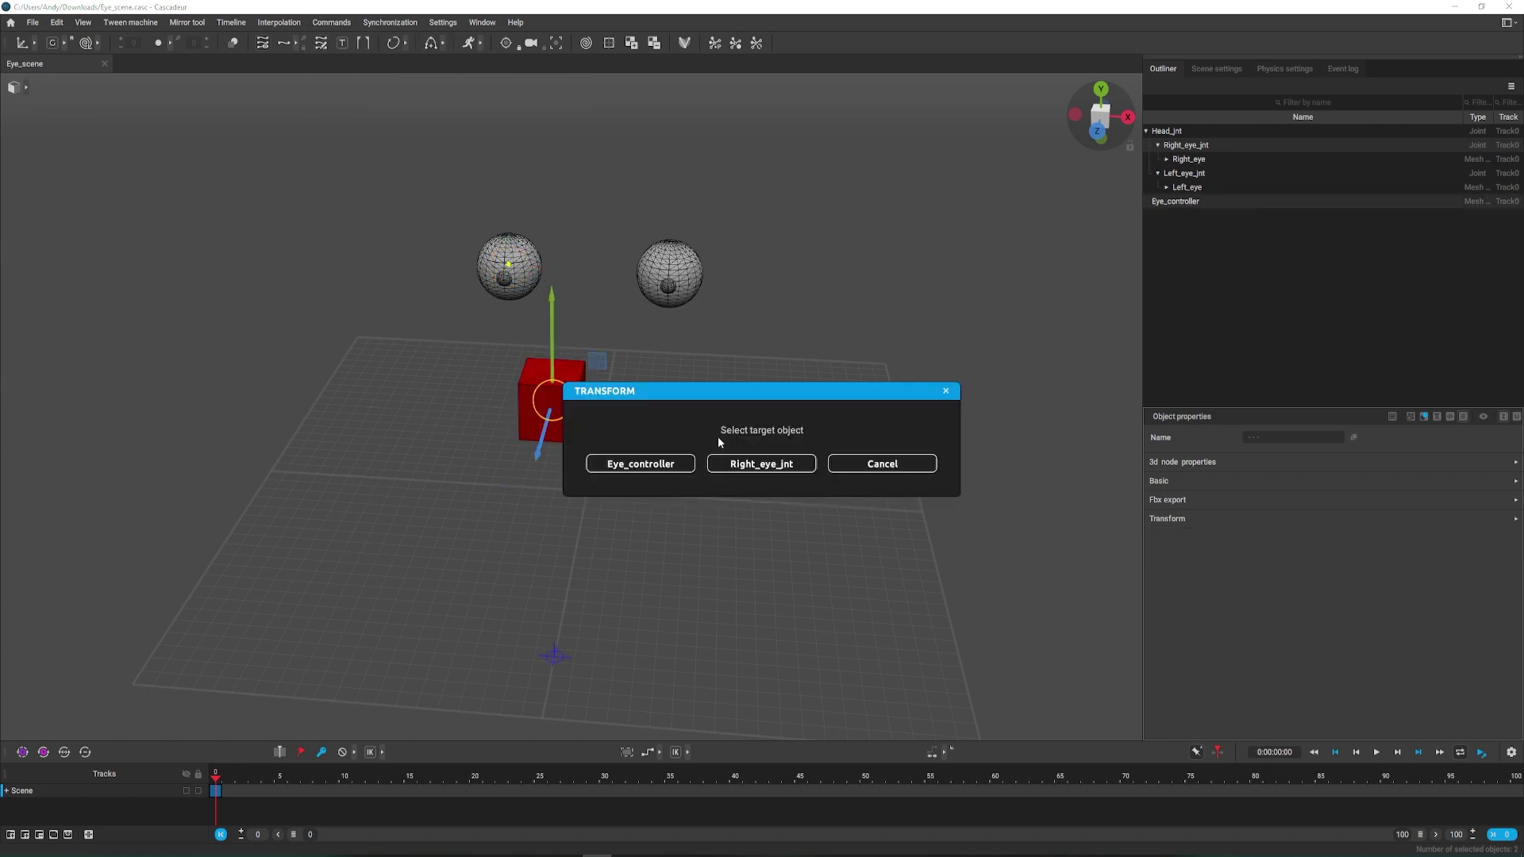
pyautogui.click(688, 461)
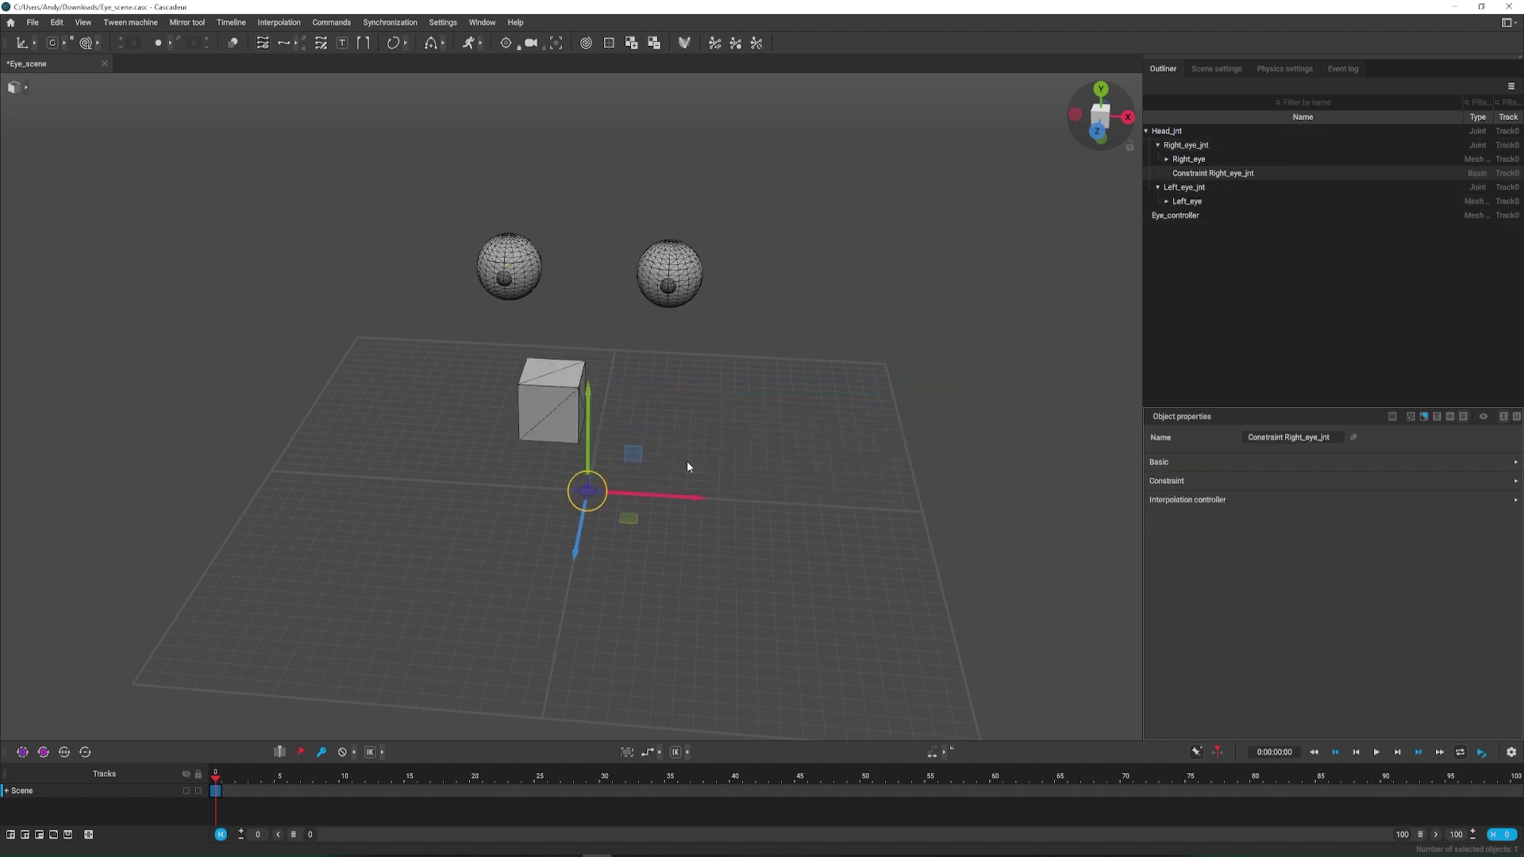
# Step: Add a look-at constraint aiming Left_eye_jnt at Eye_controller
pyautogui.click(1195, 188)
pyautogui.keyDown('ctrl'); pyautogui.click(1180, 216); pyautogui.keyUp('ctrl')
pyautogui.click(331, 22)
pyautogui.moveTo(357, 89)
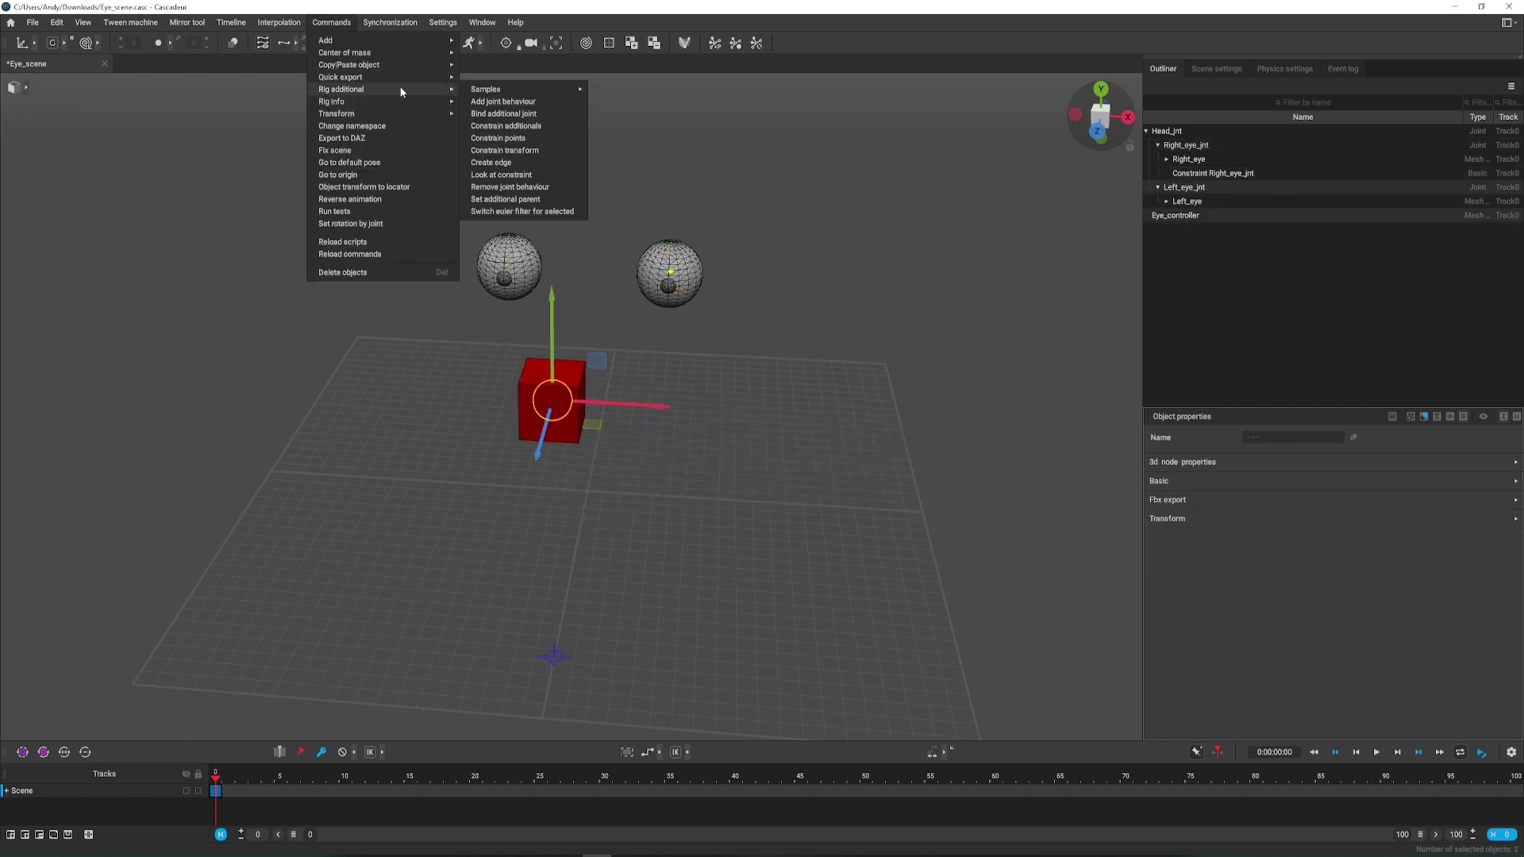
pyautogui.click(516, 177)
pyautogui.click(609, 470)
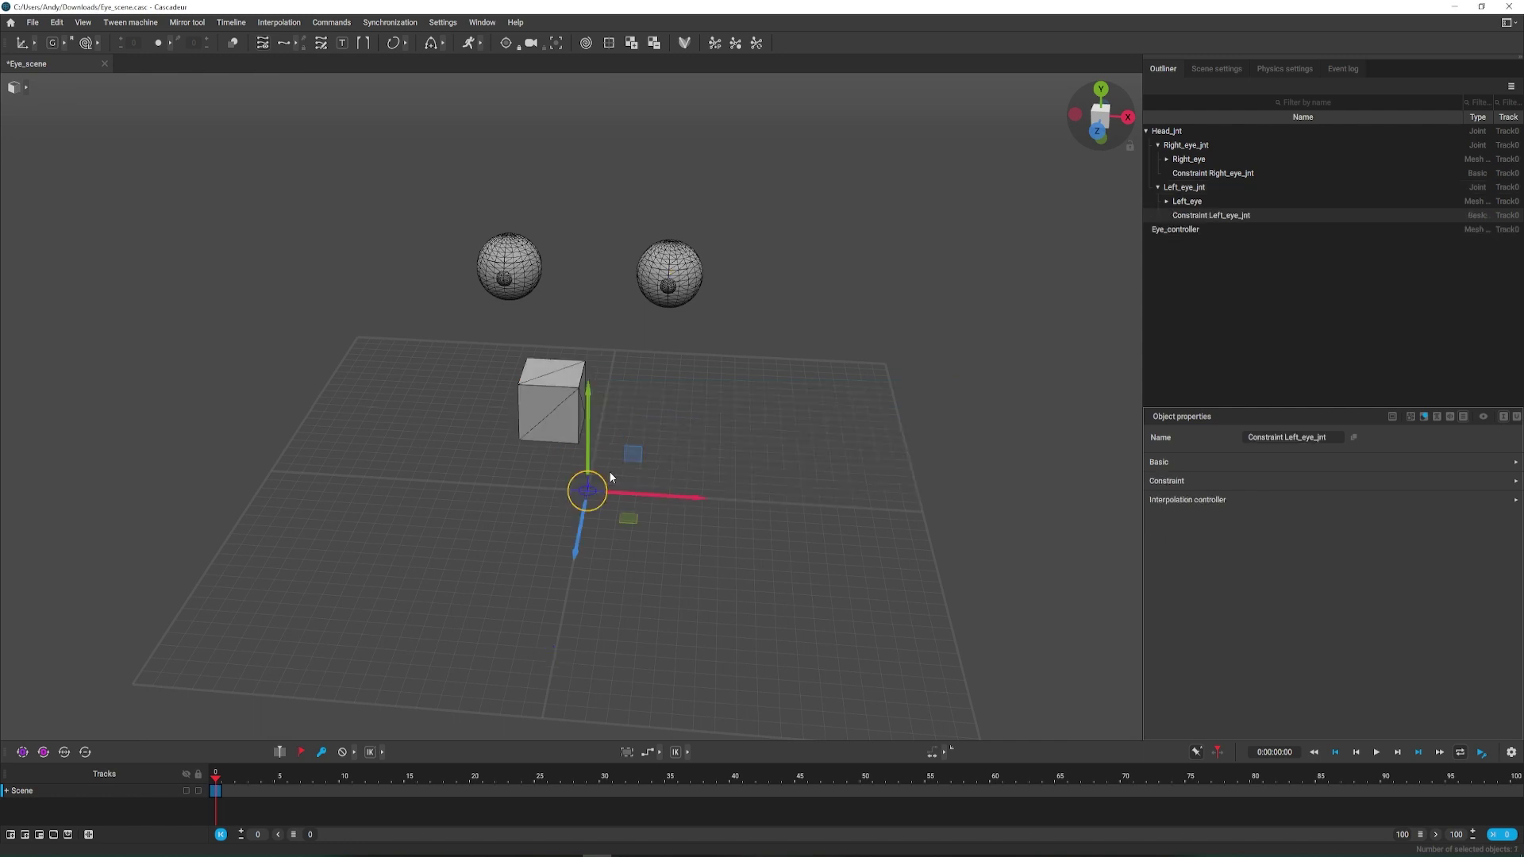
# Step: Move the Eye_controller cube to check the eyes follow it, then undo the move
pyautogui.click(1174, 230)
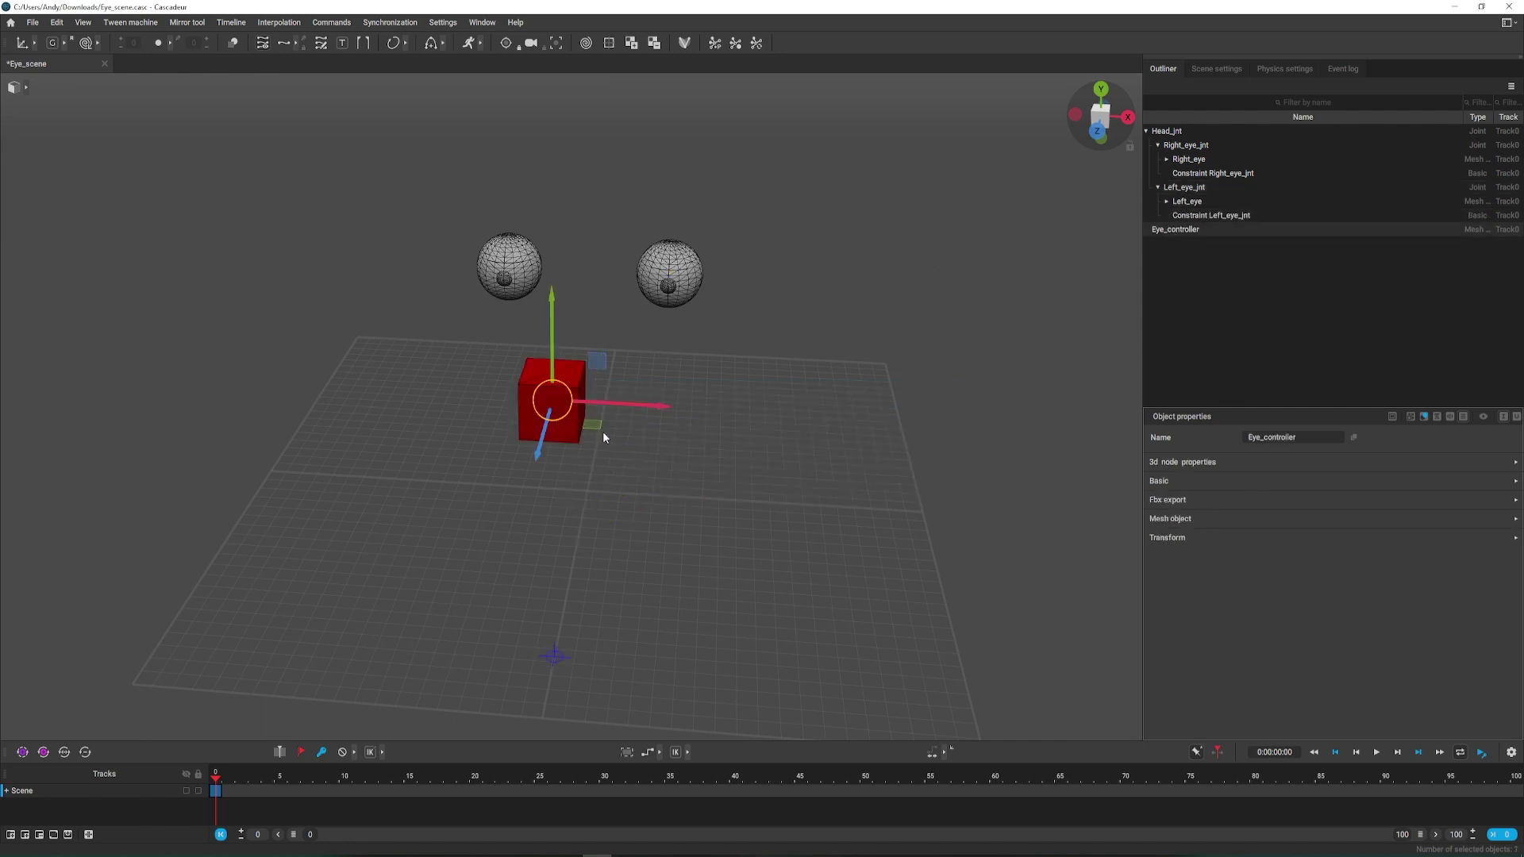
pyautogui.moveTo(556, 405); pyautogui.dragTo(341, 190)
pyautogui.hotkey('ctrl', 'z')
# Step: Test-move Head_jnt to check the rig, then undo the moves
pyautogui.click(1168, 132)
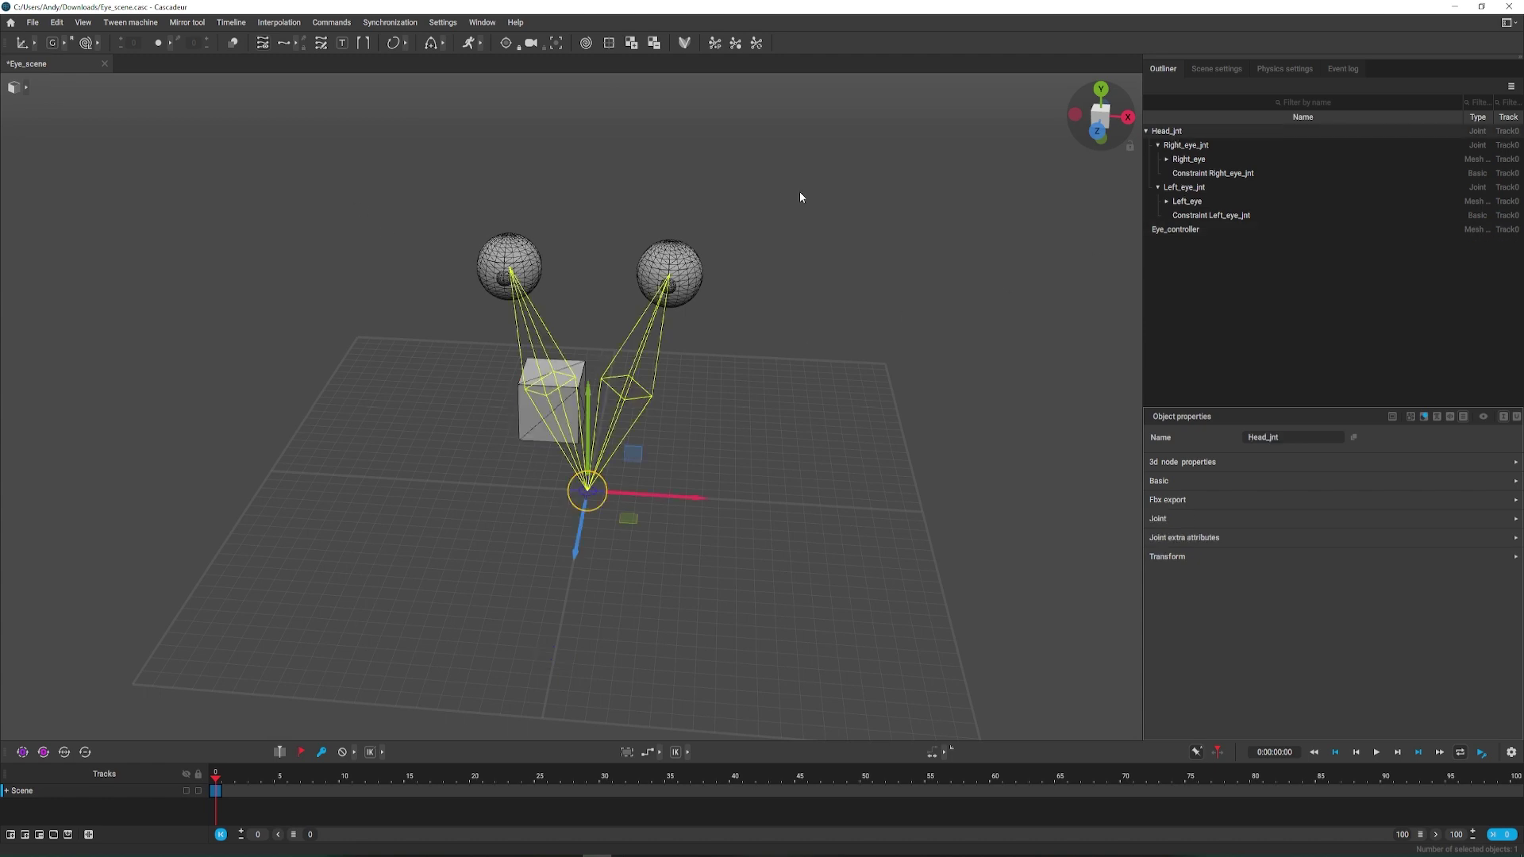
pyautogui.moveTo(583, 484); pyautogui.dragTo(709, 496)
pyautogui.hotkey('ctrl', 'z')
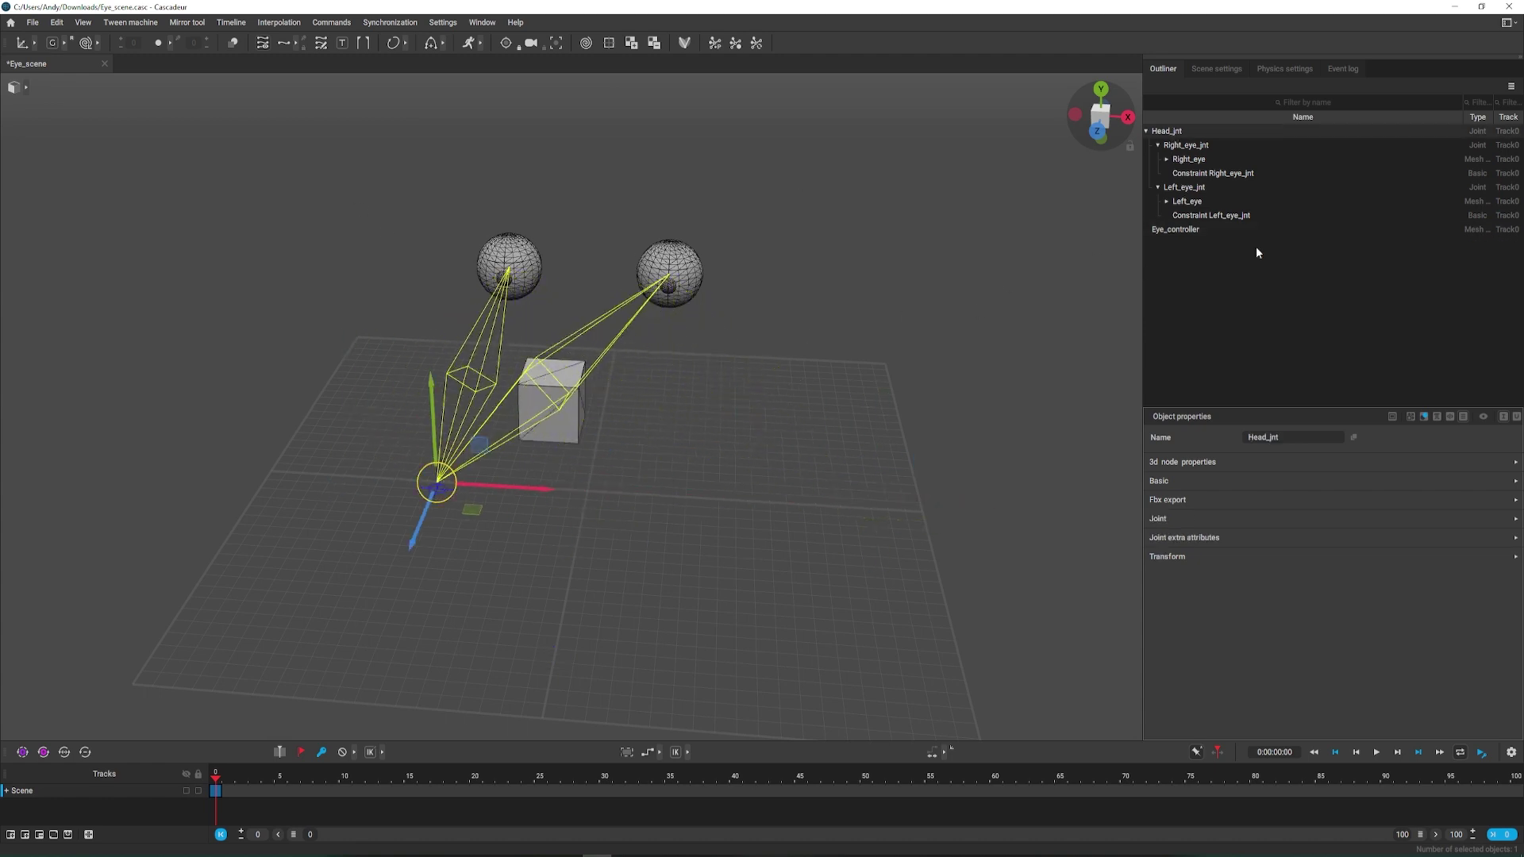
pyautogui.hotkey('ctrl', 'z')
# Step: Open the Node editor for Constraint Right_eye_jnt and Constraint Left_eye_jnt
pyautogui.click(1224, 173)
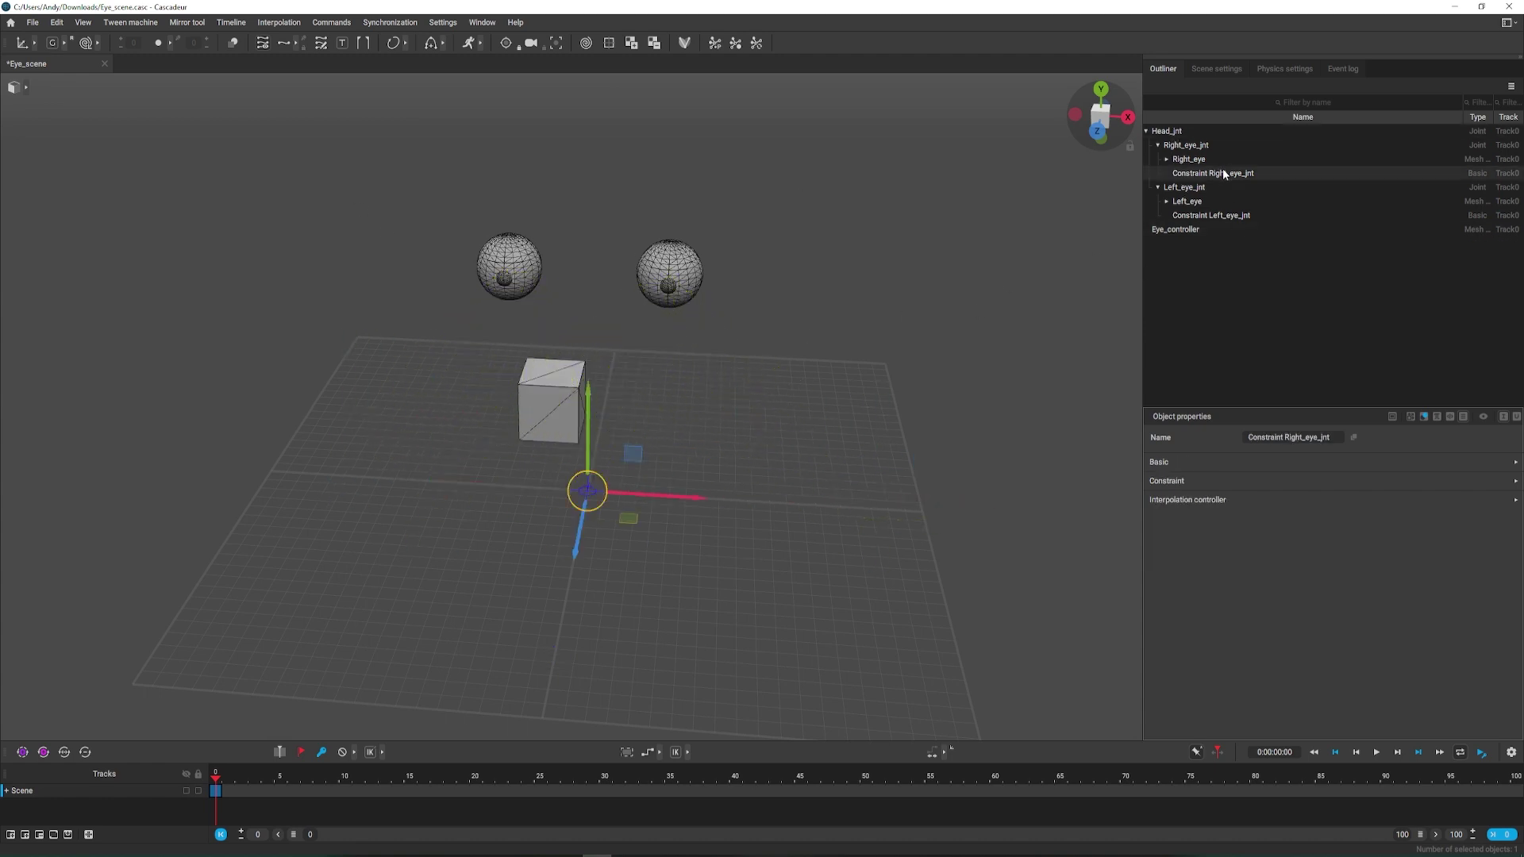
pyautogui.keyDown('ctrl'); pyautogui.click(1224, 217); pyautogui.keyUp('ctrl')
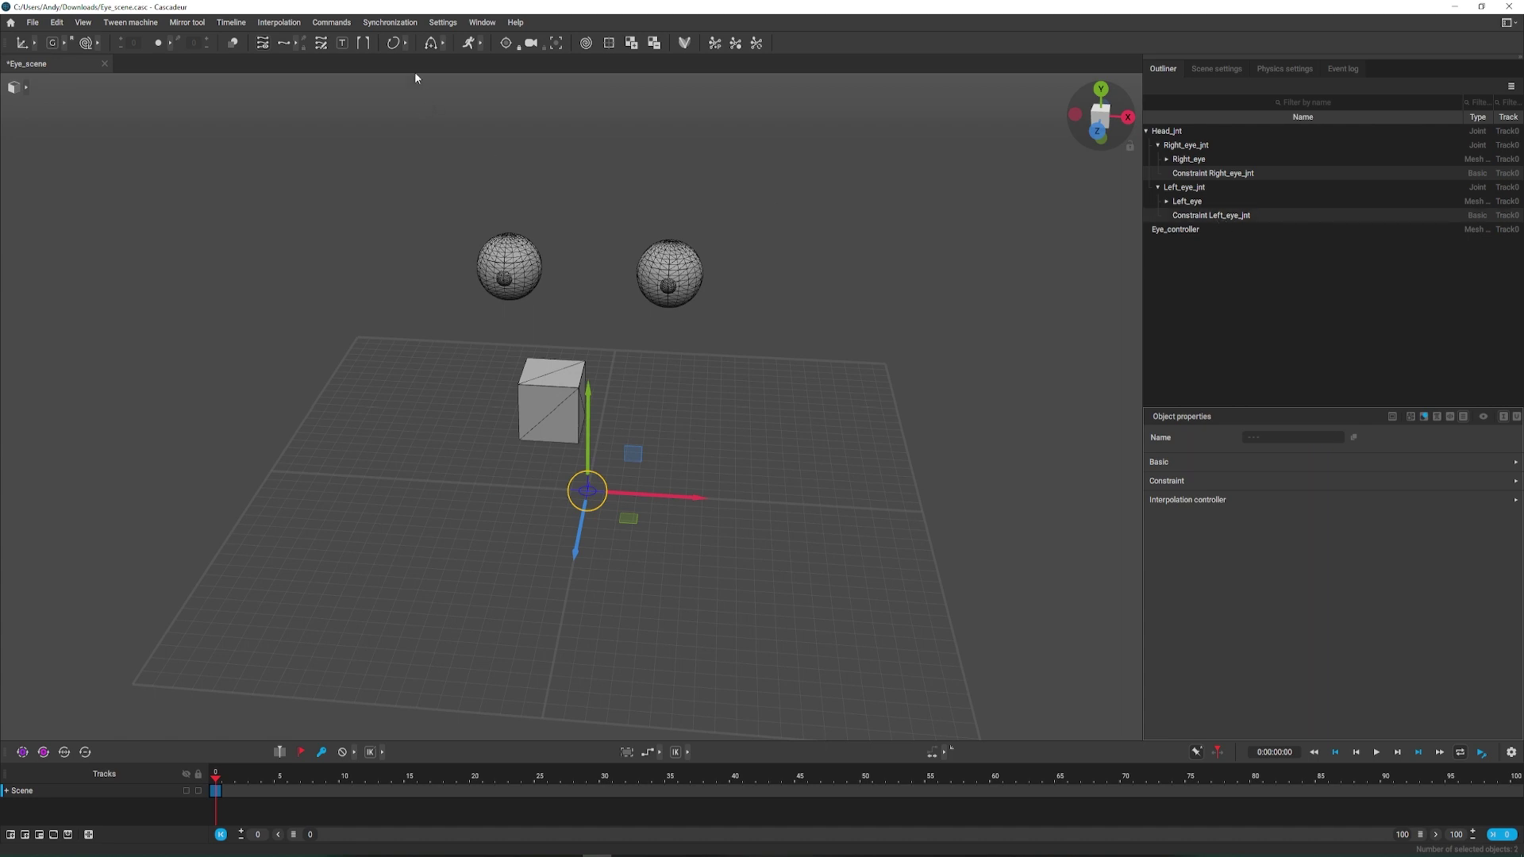
pyautogui.click(481, 23)
pyautogui.click(498, 137)
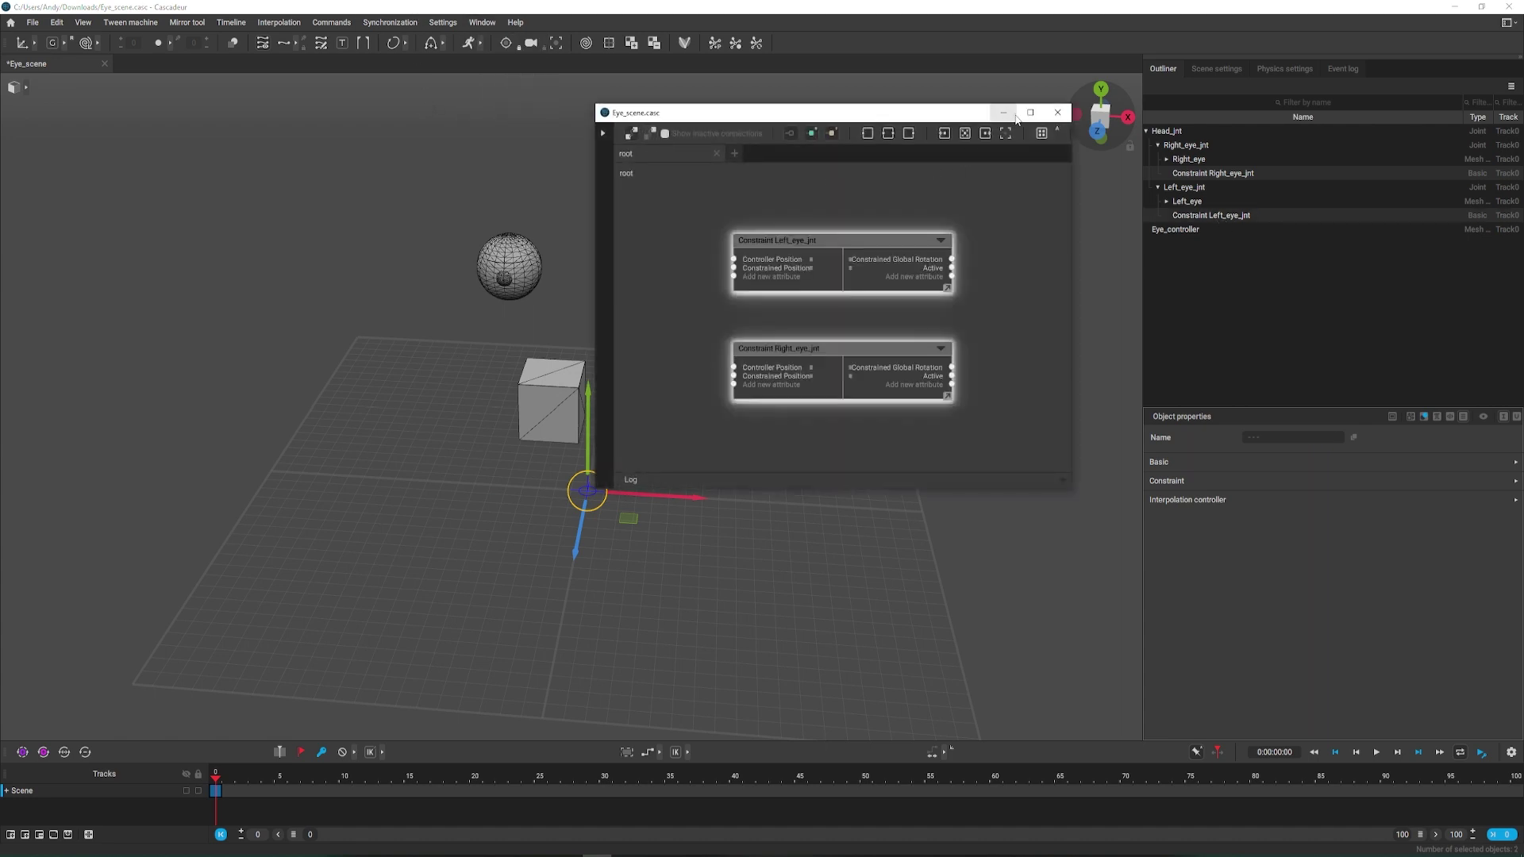
# Step: Show the joint nodes connected to the constraints, auto-arrange them, and maximize the node editor
pyautogui.click(909, 133)
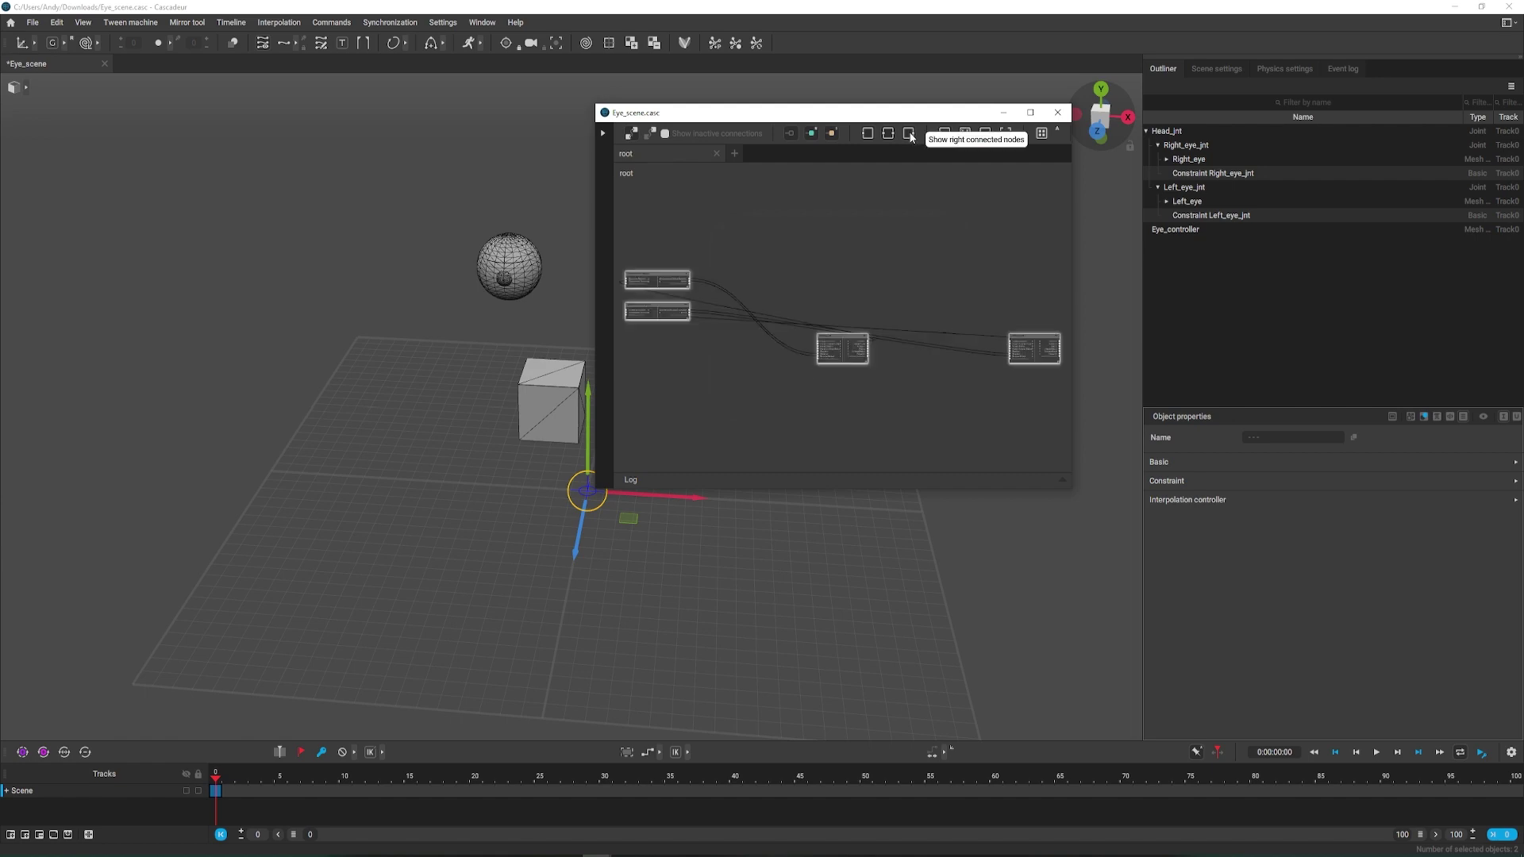
pyautogui.click(1042, 133)
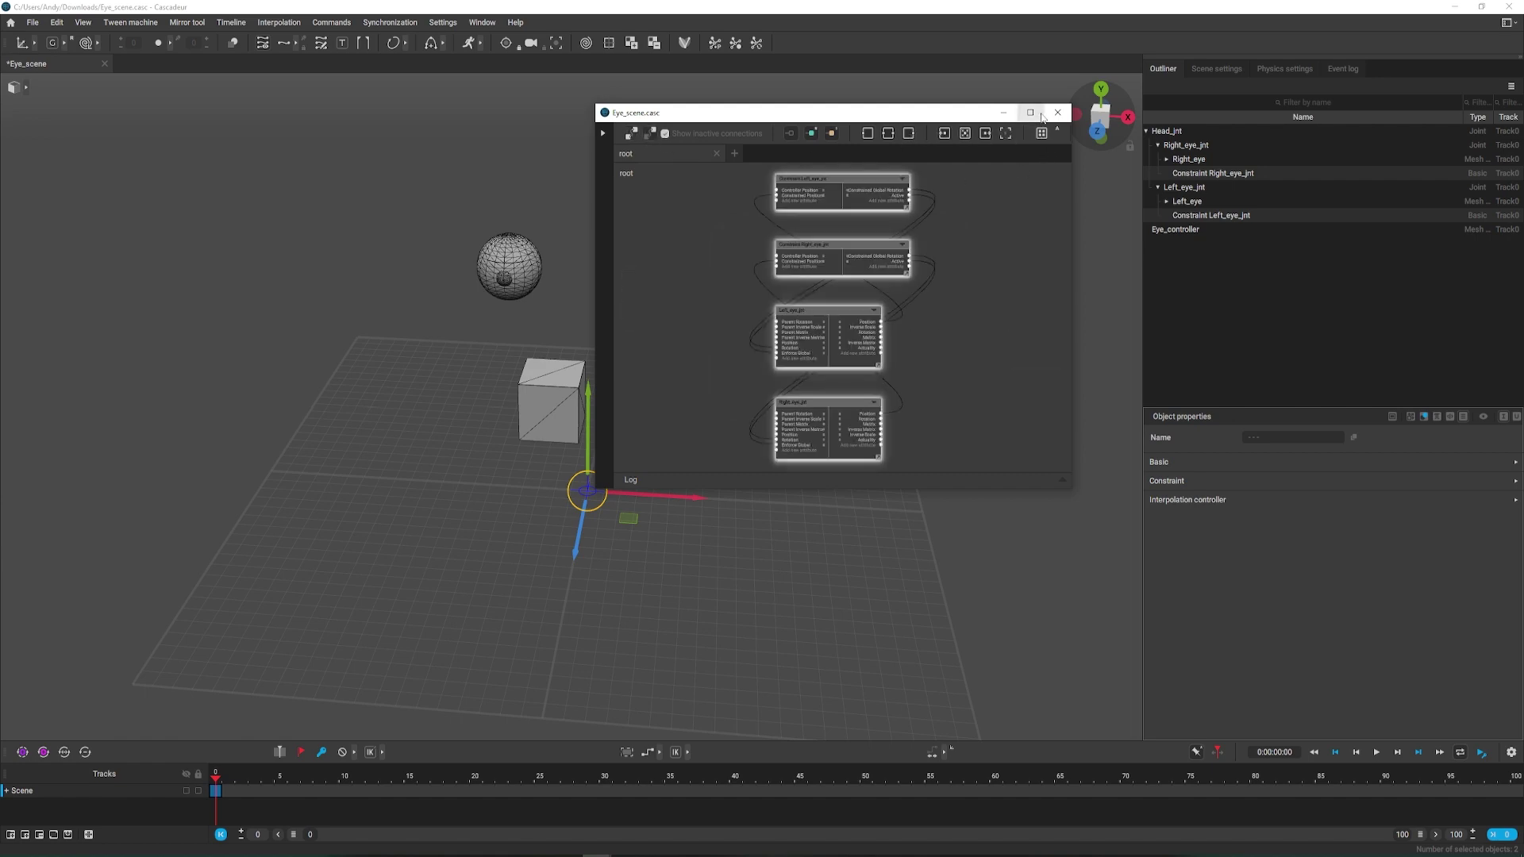
pyautogui.click(1030, 112)
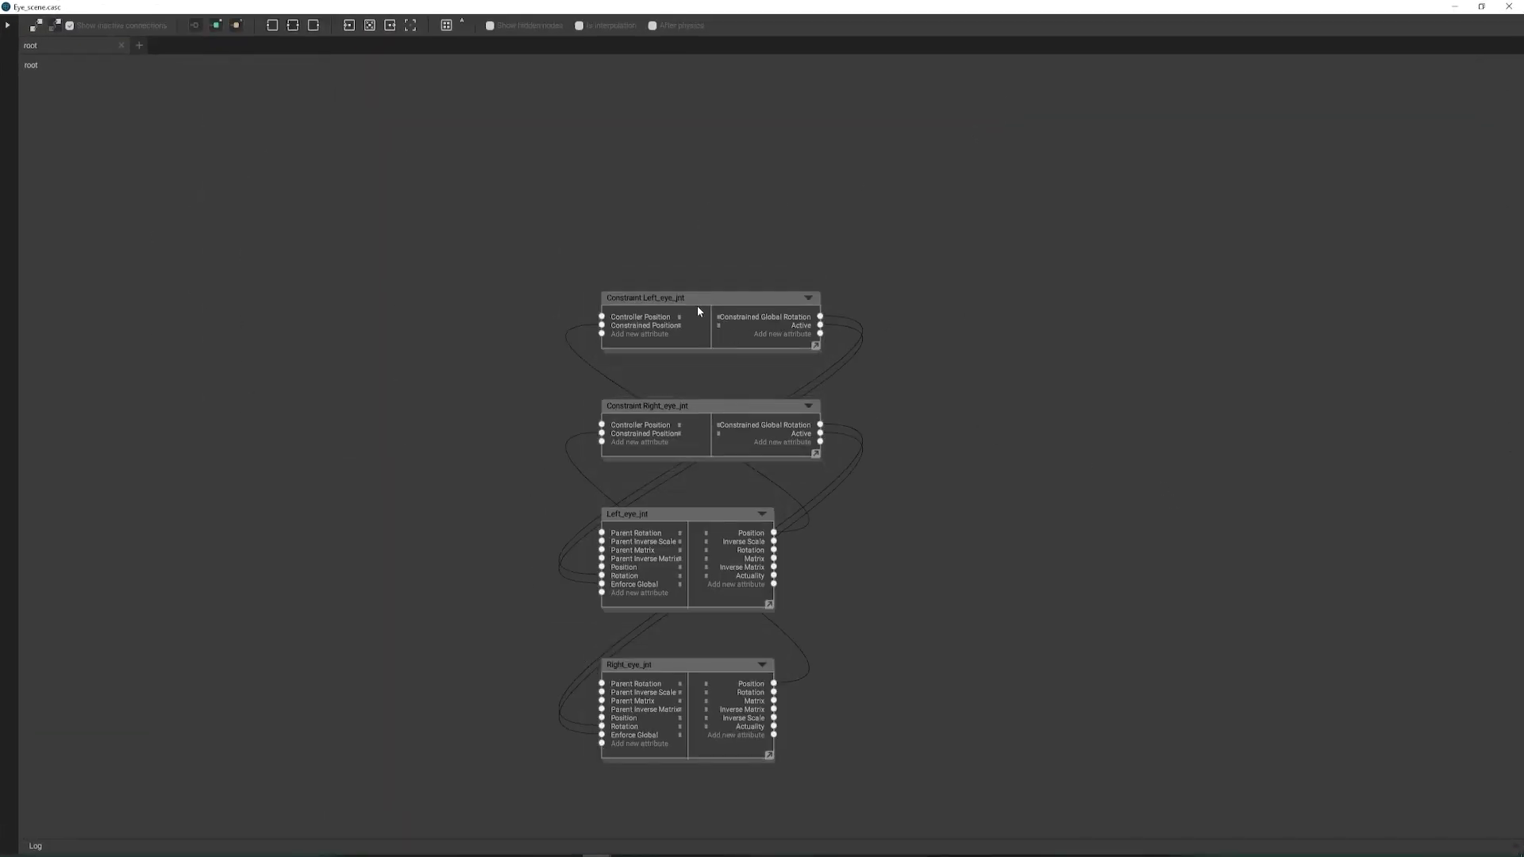
# Step: Lay out the constraint nodes on the left and the eye joint nodes on the right
pyautogui.moveTo(697, 306); pyautogui.dragTo(146, 245)
pyautogui.moveTo(657, 412); pyautogui.dragTo(65, 558)
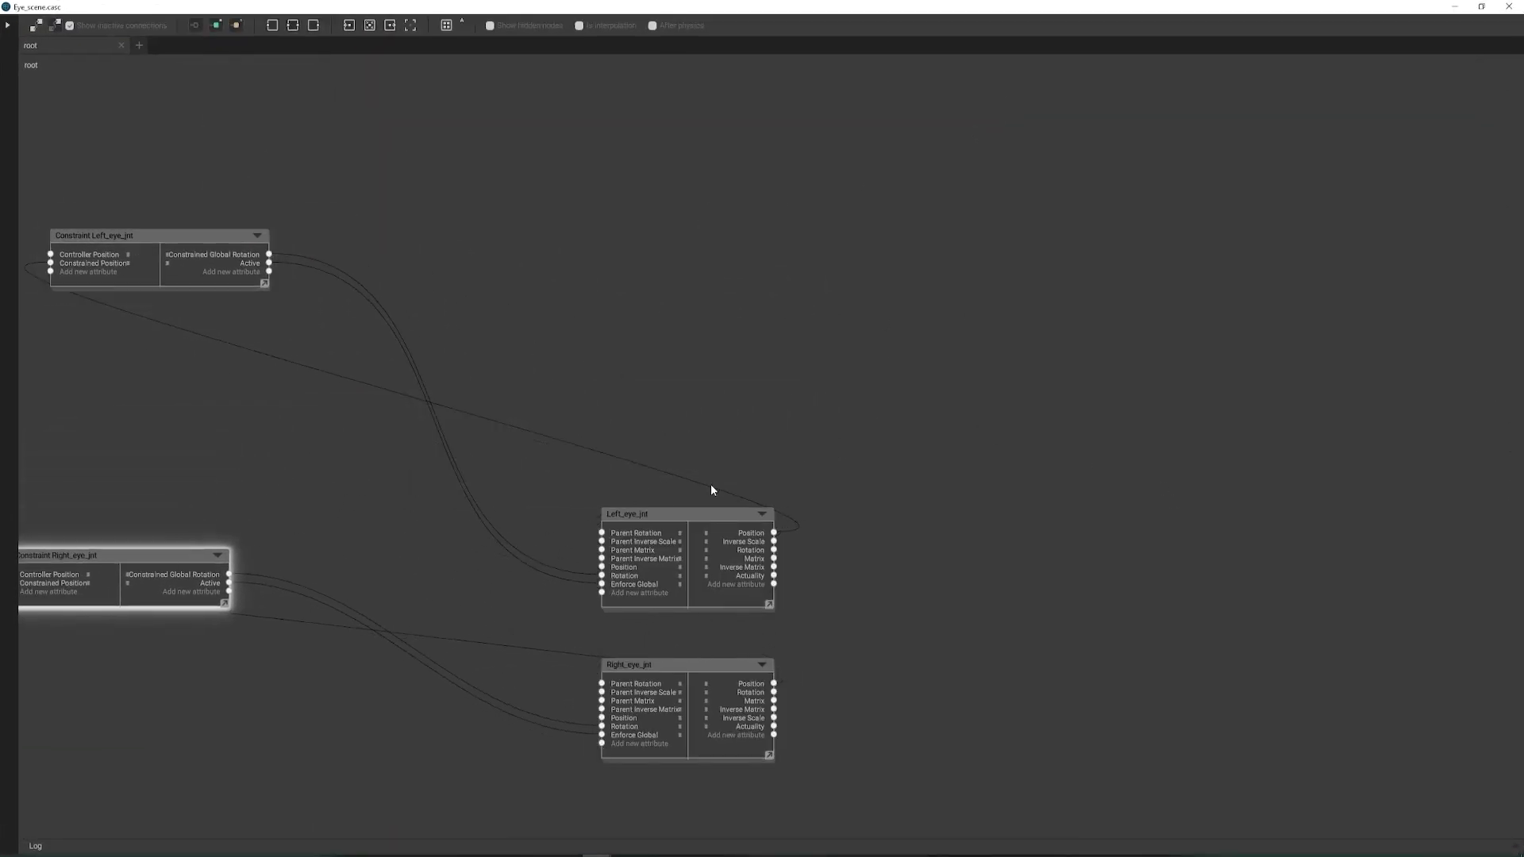
pyautogui.moveTo(711, 490); pyautogui.dragTo(792, 412, button='middle')
pyautogui.moveTo(780, 381); pyautogui.dragTo(731, 108)
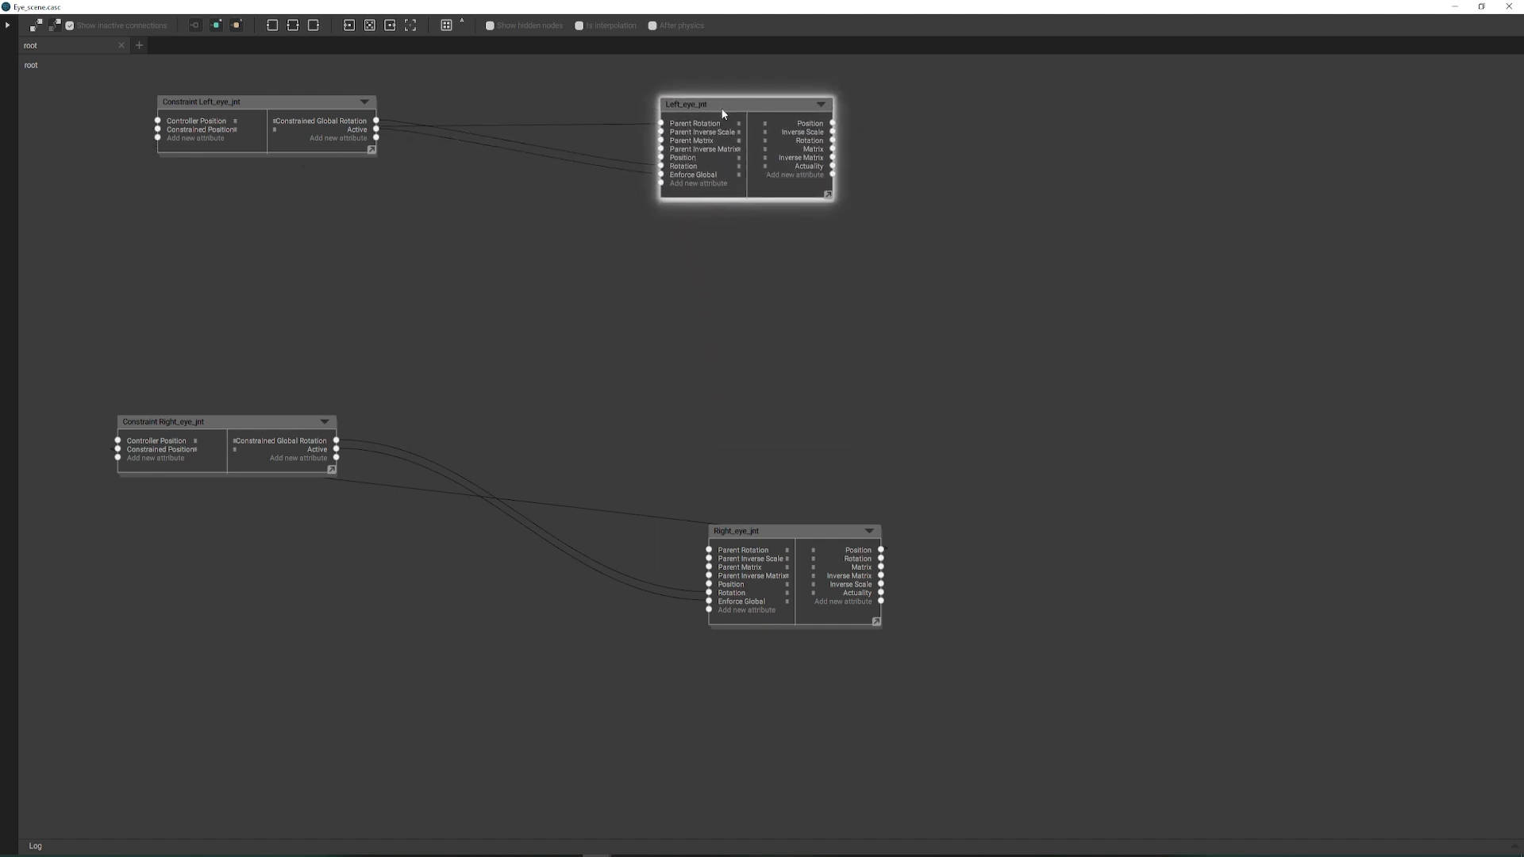
pyautogui.moveTo(506, 285); pyautogui.dragTo(611, 453, button='middle')
pyautogui.moveTo(760, 326)
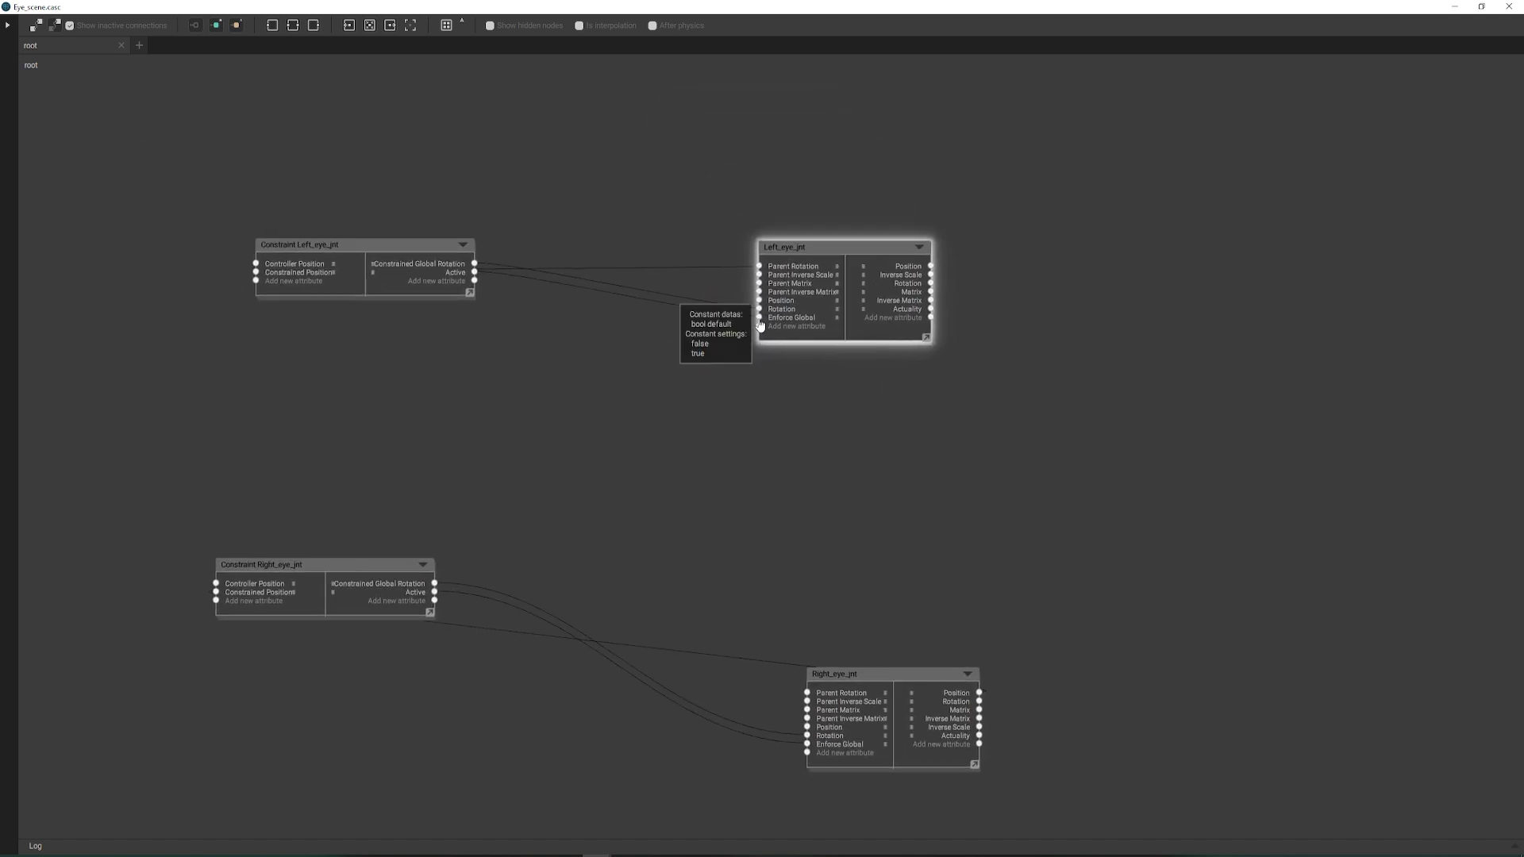
pyautogui.click(707, 344)
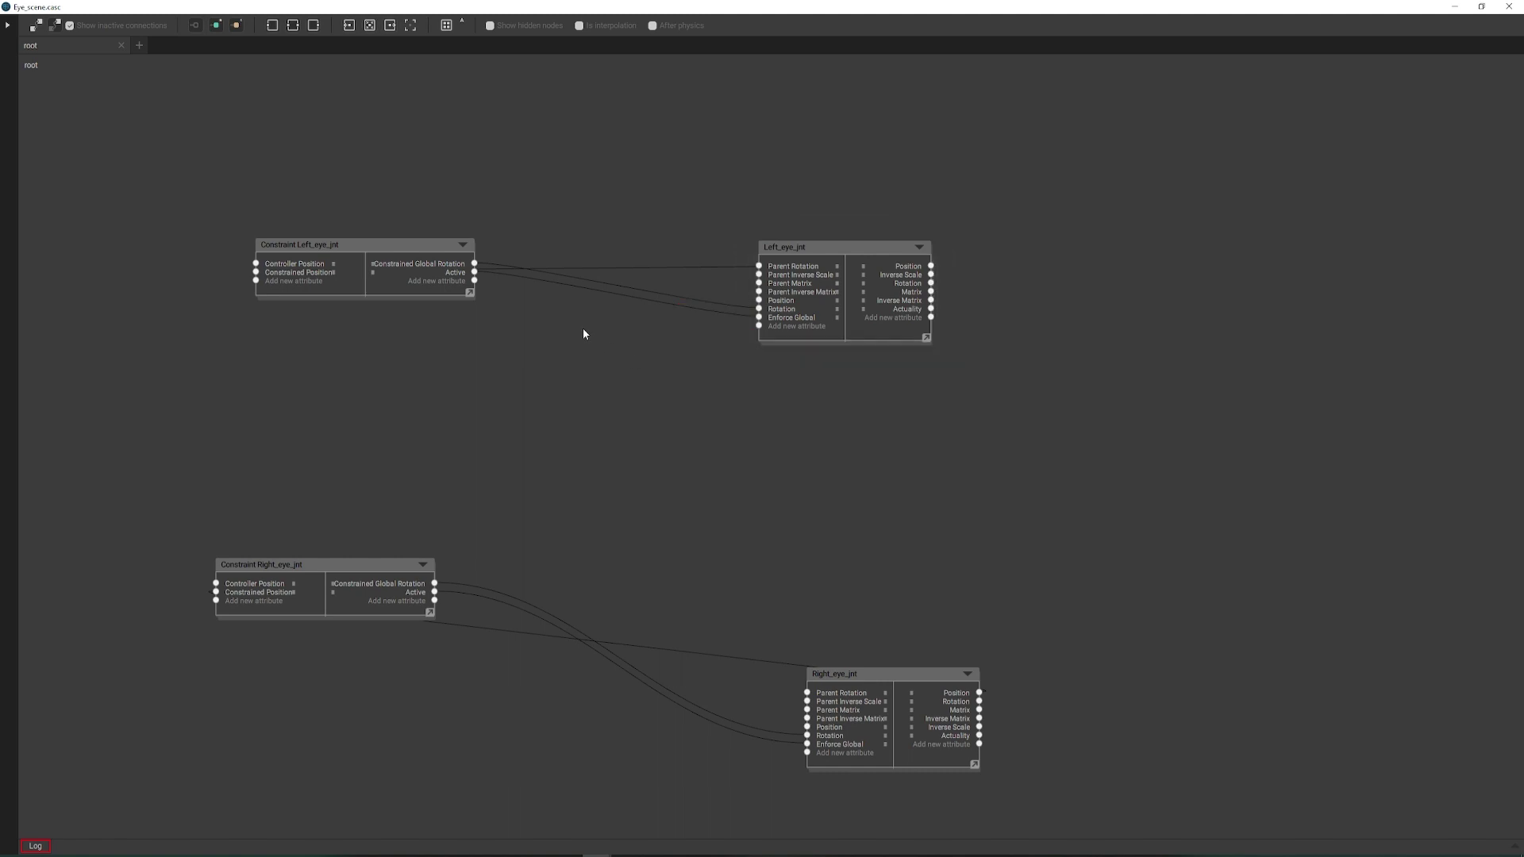
# Step: Delete the Rotation wires from each constraint into Left_eye_jnt and Right_eye_jnt
pyautogui.click(711, 309)
pyautogui.rightClick(711, 305)
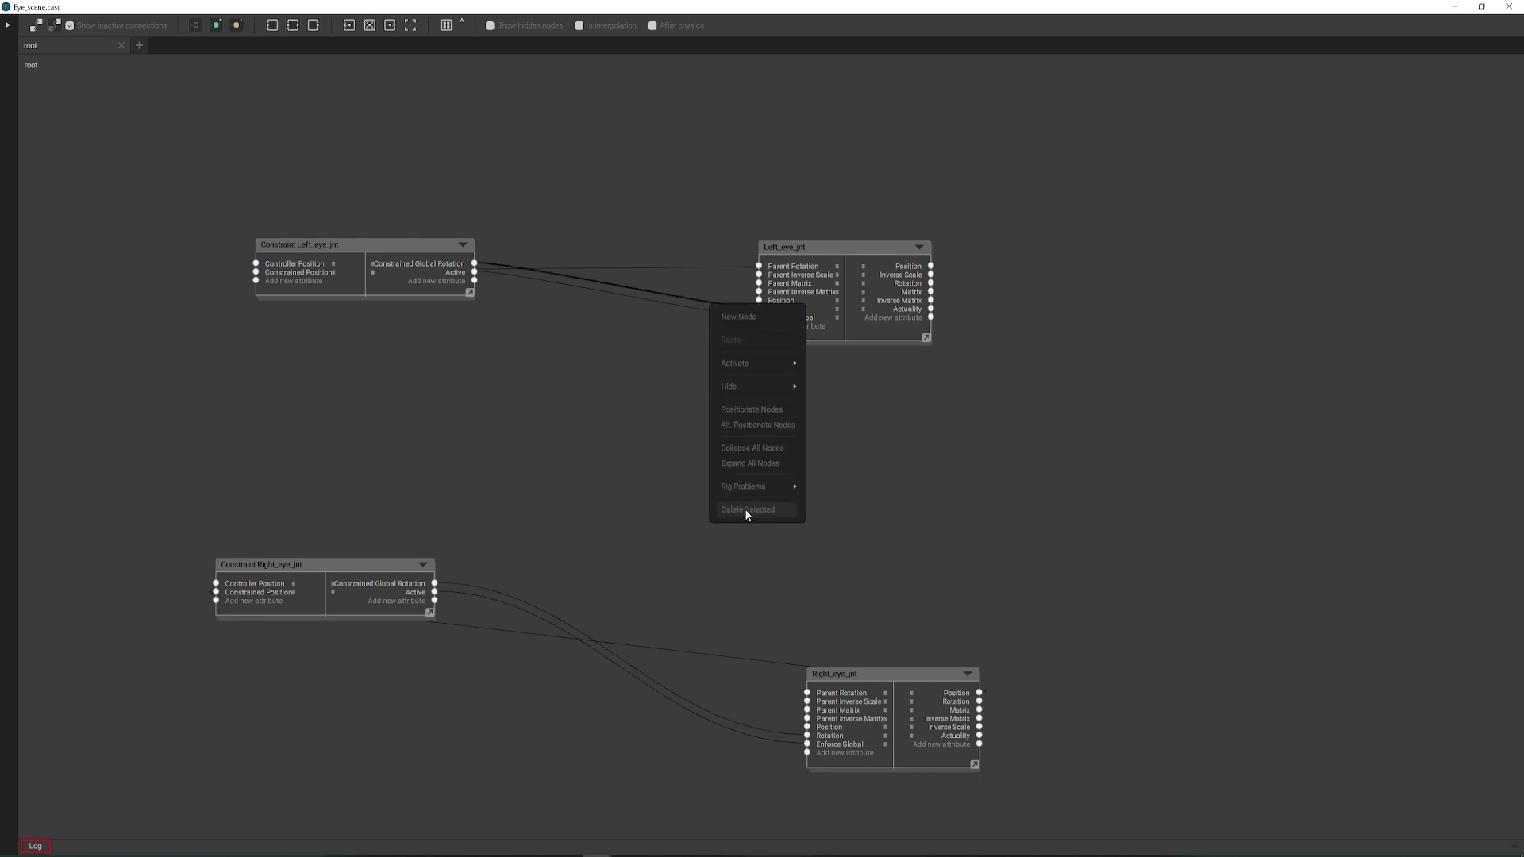
pyautogui.click(745, 509)
pyautogui.click(784, 734)
pyautogui.rightClick(786, 739)
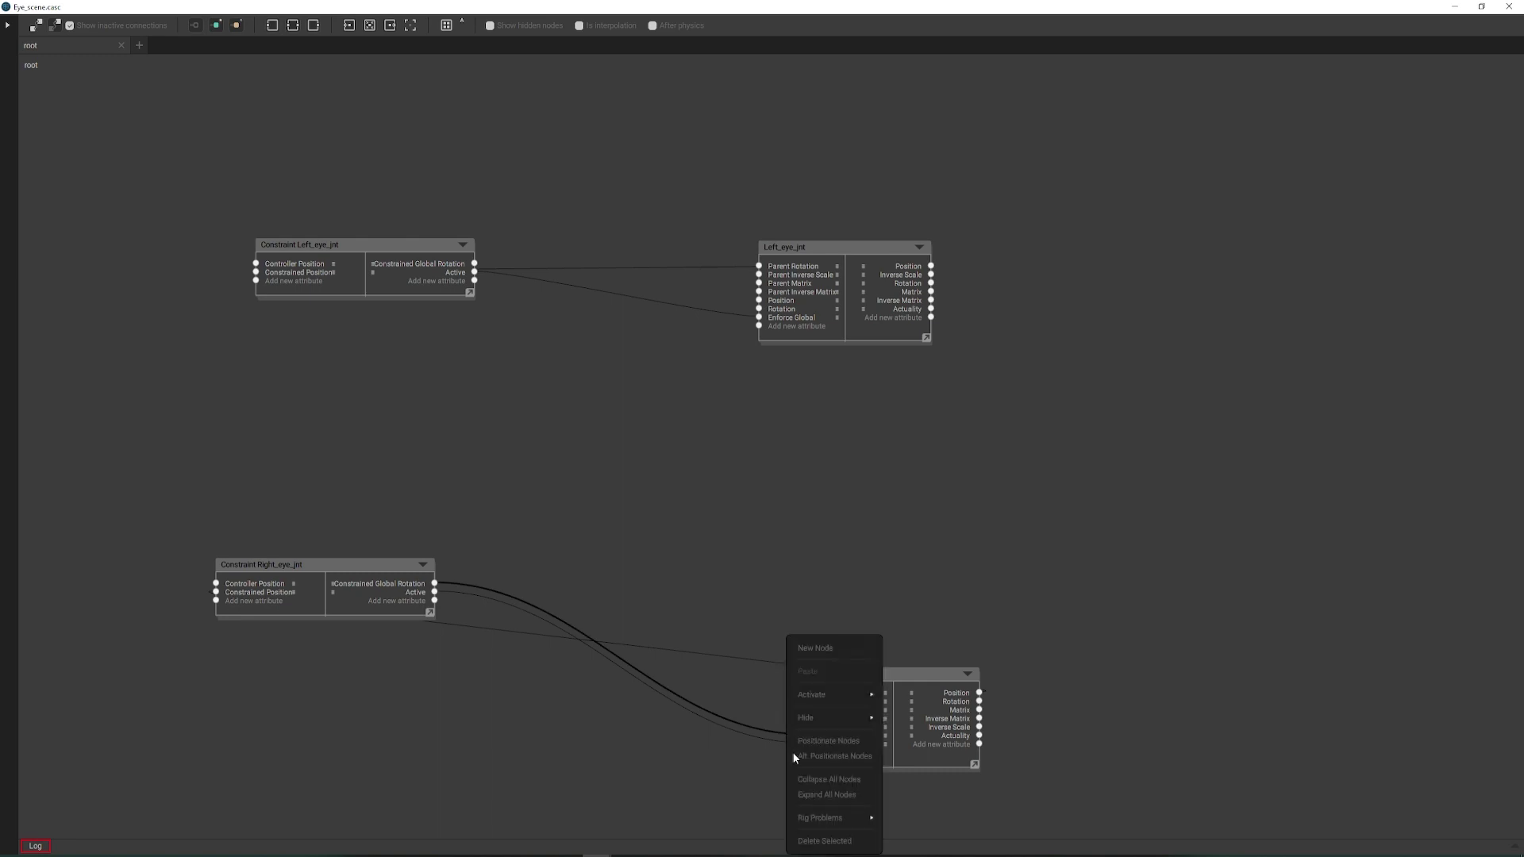
pyautogui.click(868, 841)
# Step: Set Enforce Global to true on both Right_eye_jnt and Left_eye_jnt
pyautogui.click(807, 744)
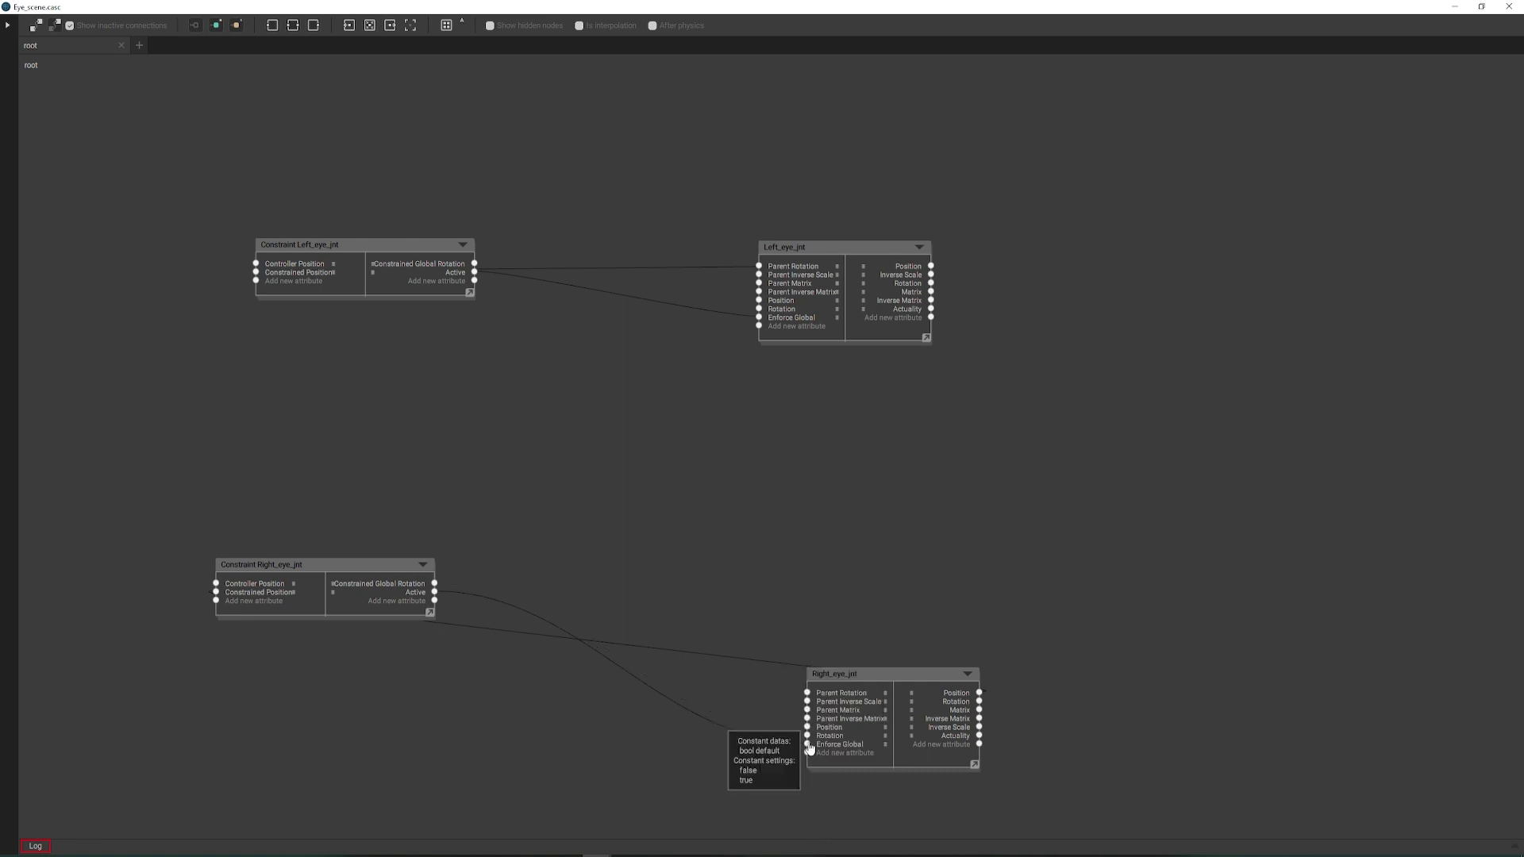
pyautogui.click(759, 318)
pyautogui.click(702, 353)
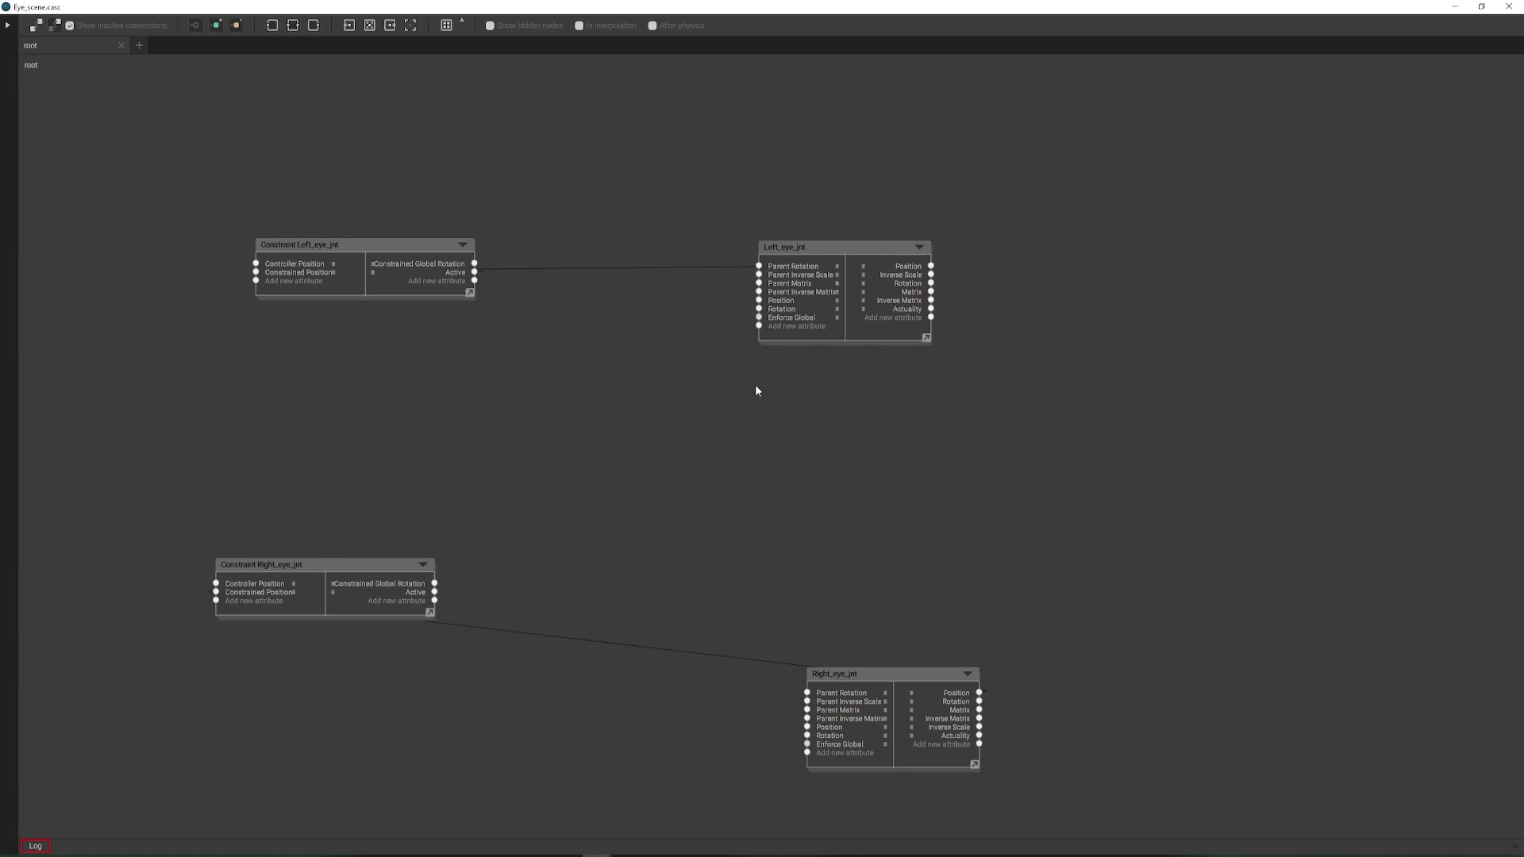
# Step: Add a 'Look At Constraint Active' input attribute to both Left_eye_jnt and Right_eye_jnt
pyautogui.click(796, 326)
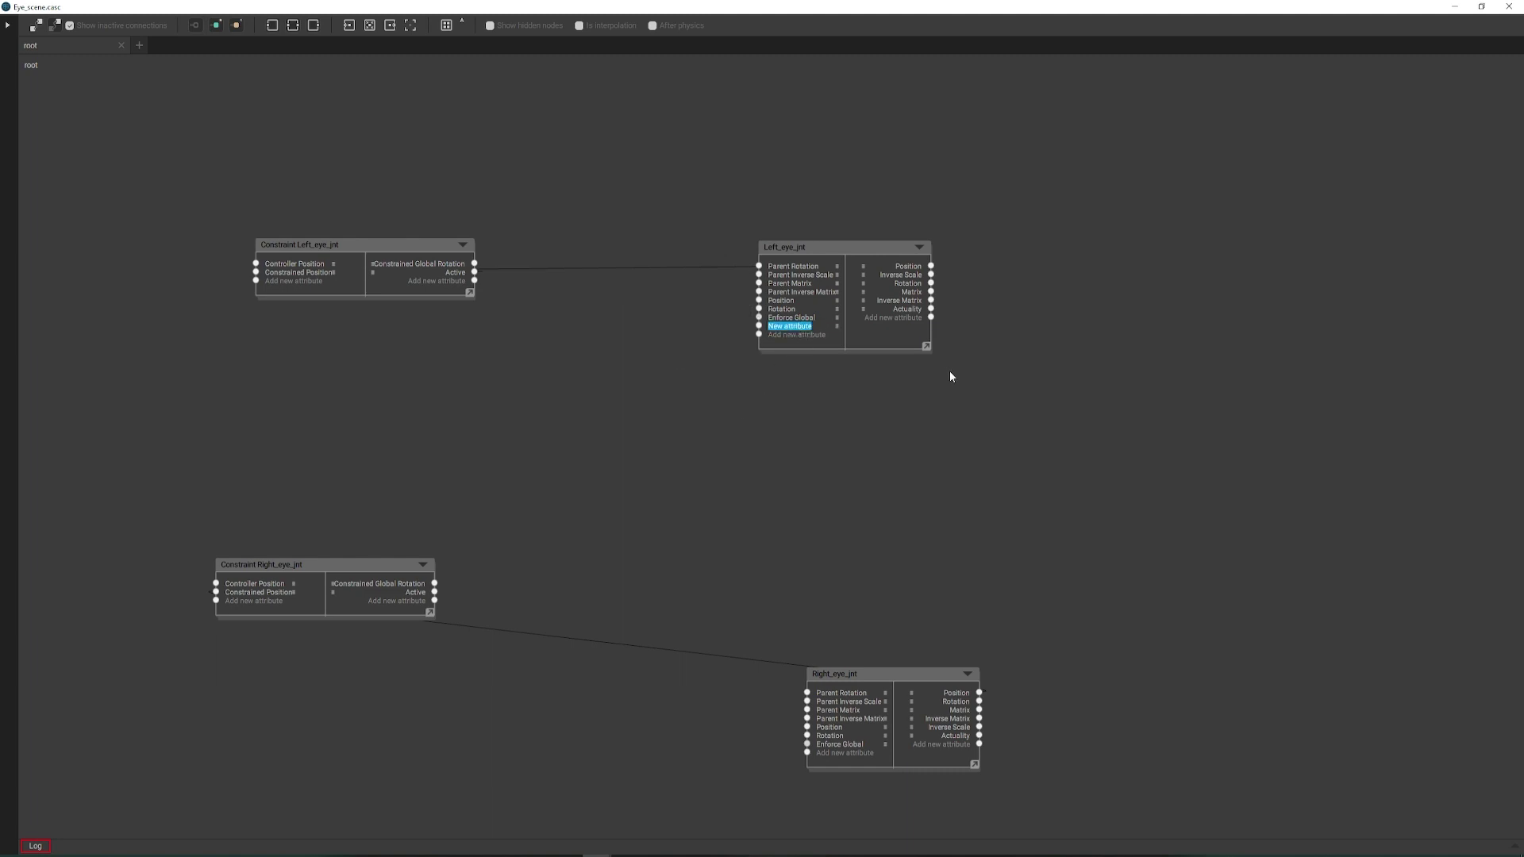
pyautogui.write('u')
pyautogui.write('ook At Constraint Active')
pyautogui.press('Return')
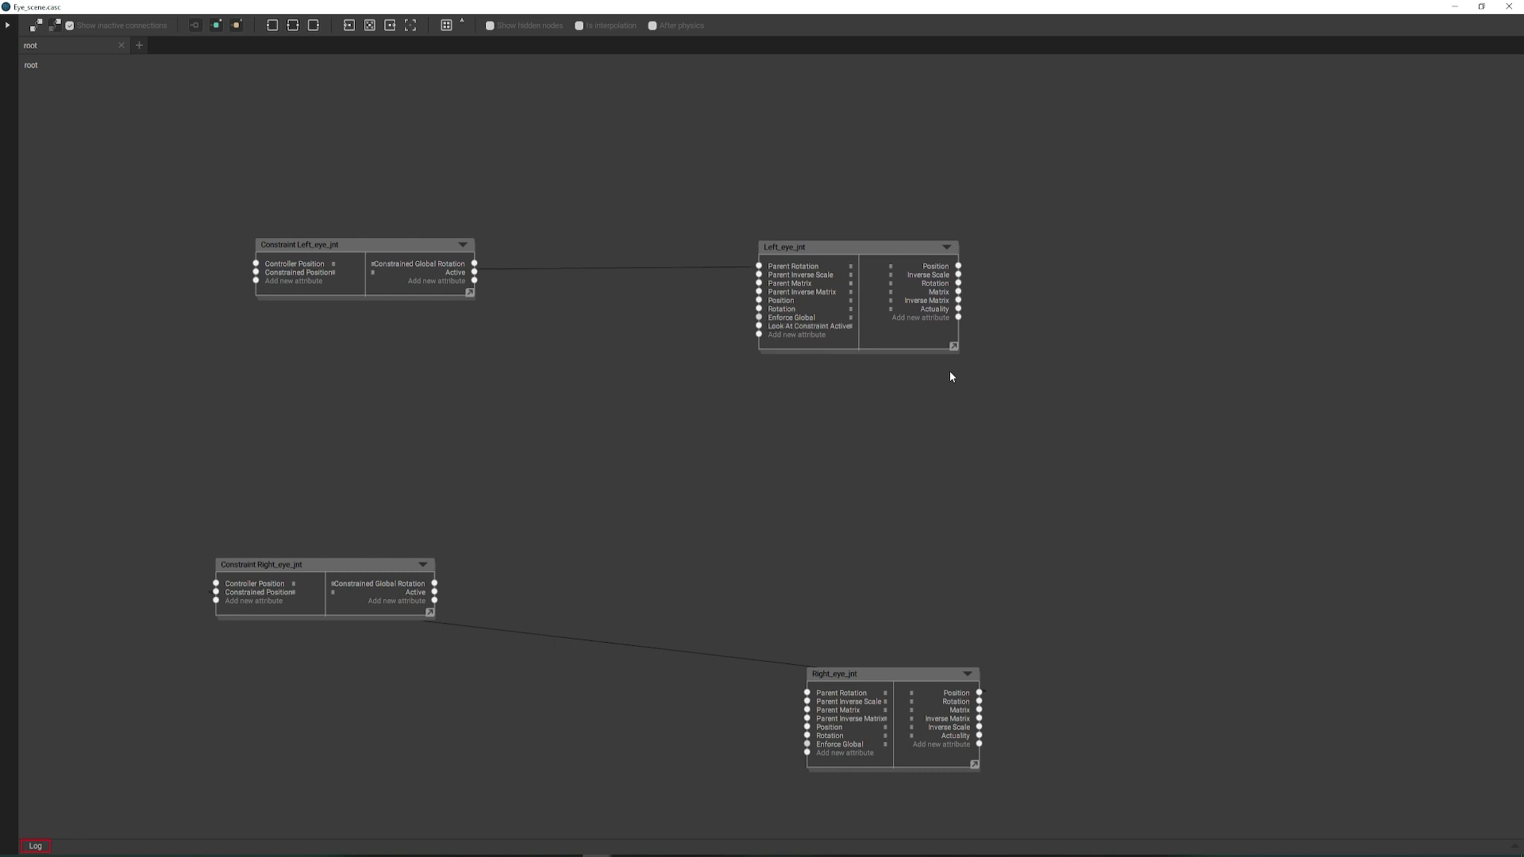
pyautogui.click(818, 327)
pyautogui.click(844, 753)
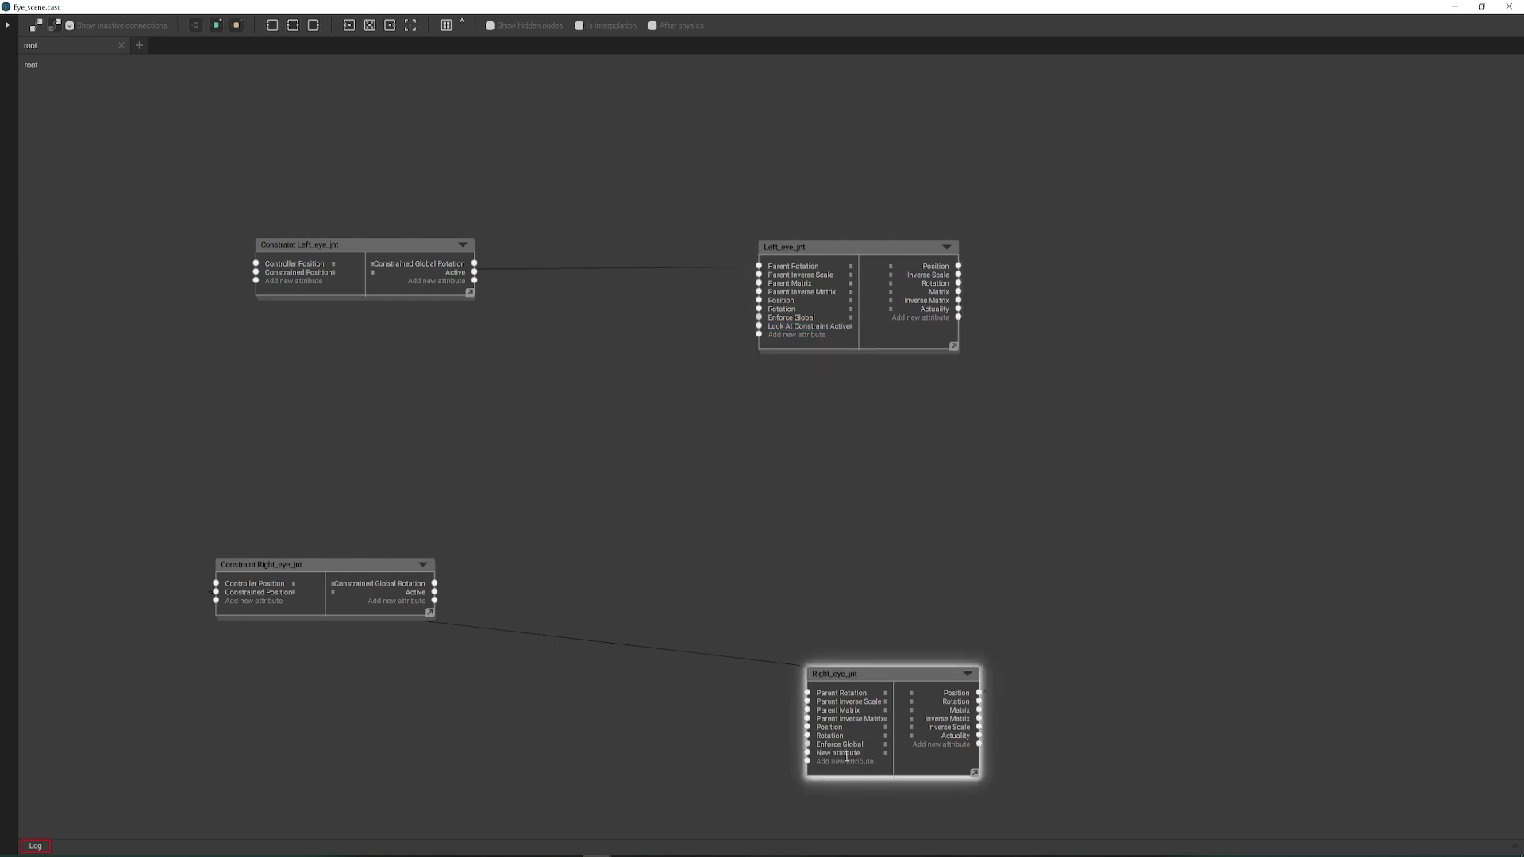
pyautogui.write('Look At Constraint Active')
pyautogui.press('Return')
# Step: Add a 'Look At Constraint Rotation' input attribute to both Left_eye_jnt and Right_eye_jnt
pyautogui.moveTo(859, 693); pyautogui.dragTo(695, 553)
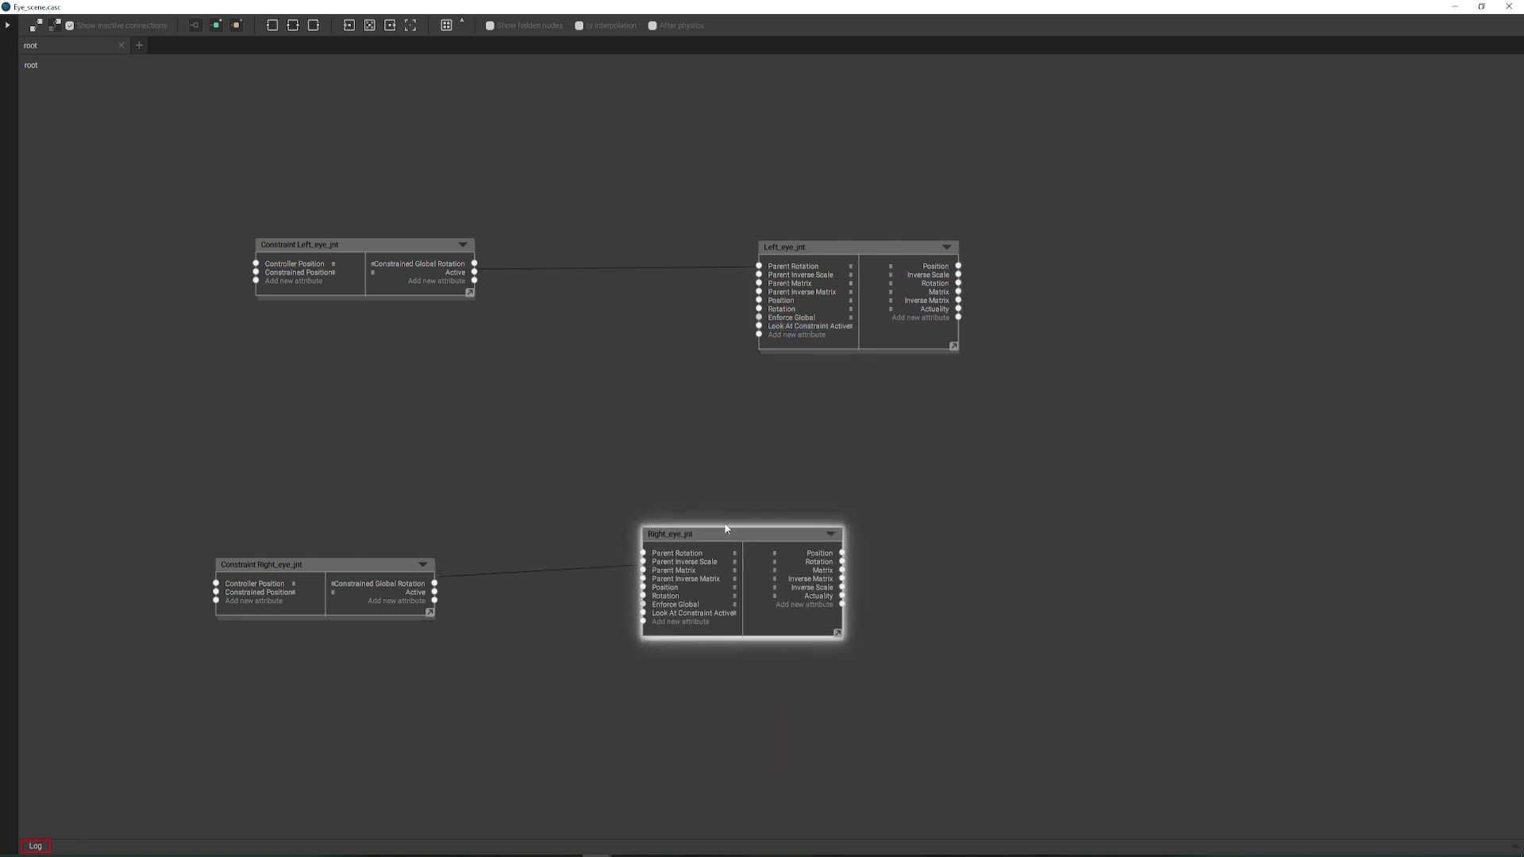
pyautogui.click(798, 335)
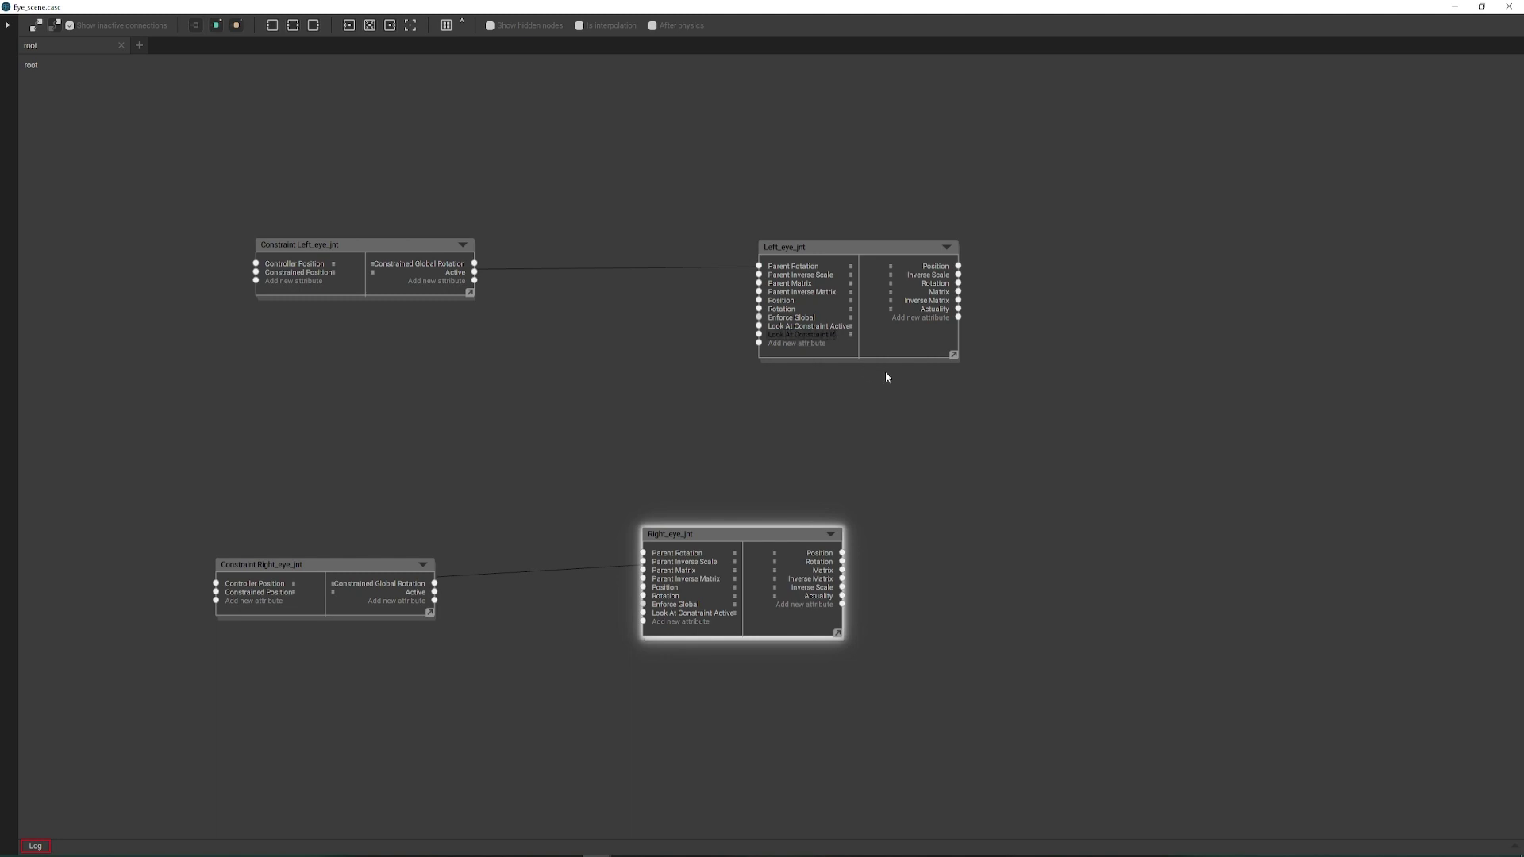
pyautogui.write('tation')
pyautogui.press('Return')
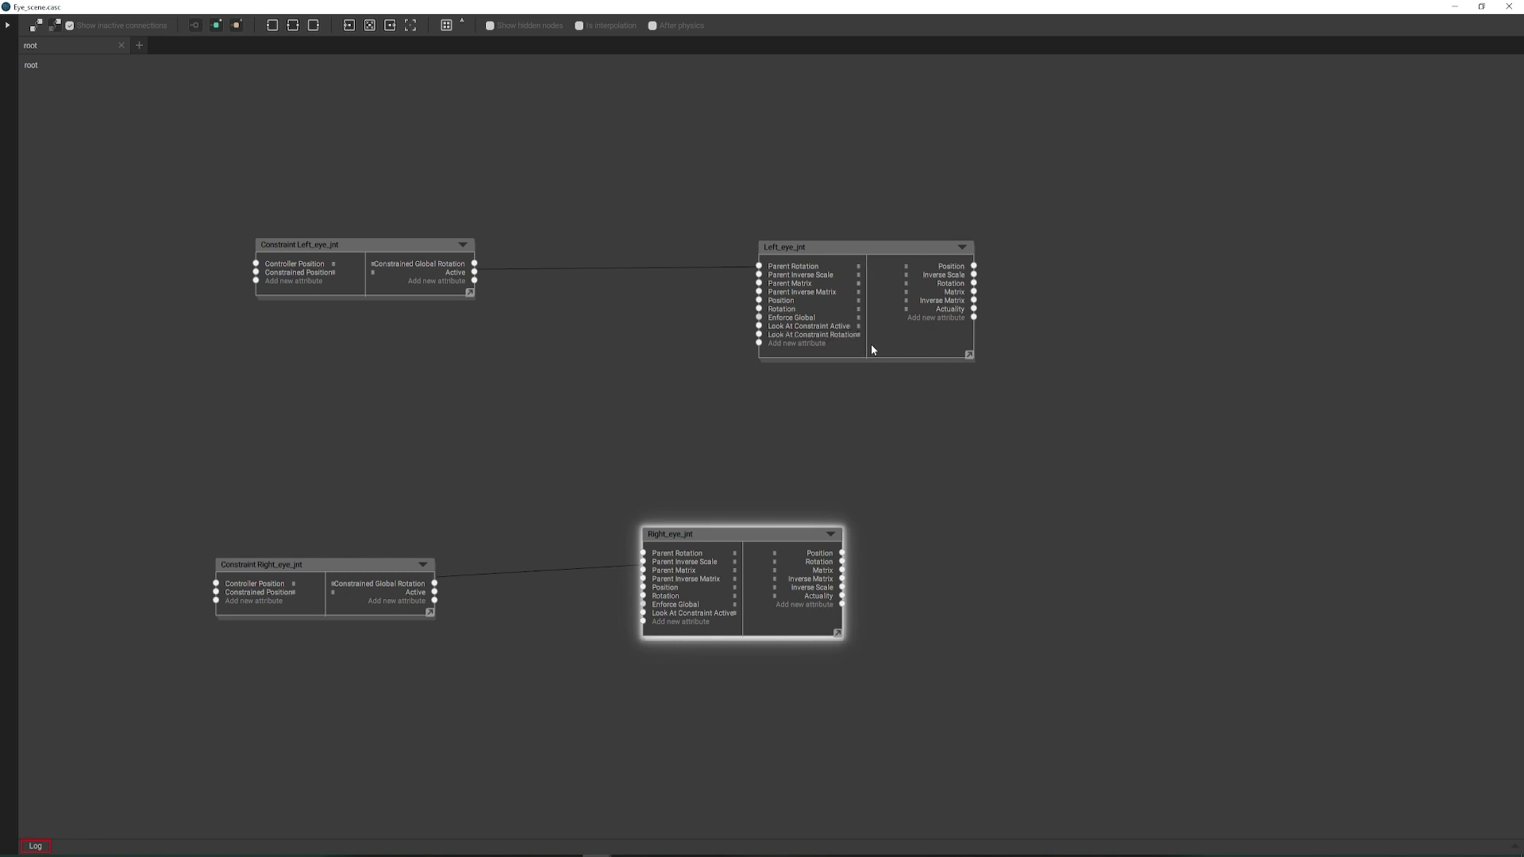
pyautogui.doubleClick(802, 335)
pyautogui.hotkey('ctrl', 'c')
pyautogui.click(680, 621)
pyautogui.hotkey('ctrl', 'v')
pyautogui.press('Return')
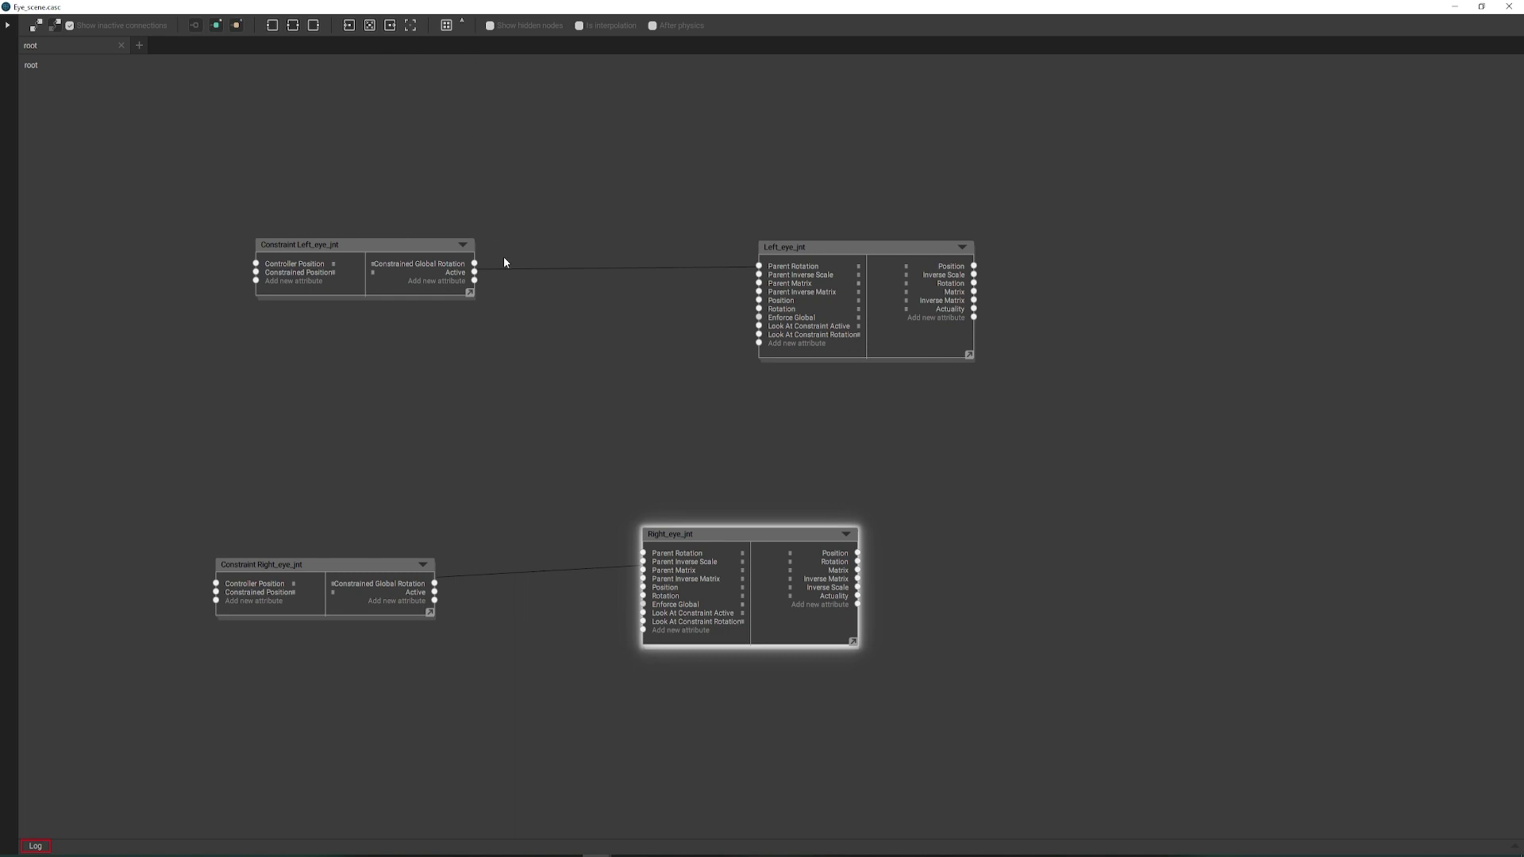
# Step: Link each constraint's Active and Constrained Global Rotation outputs to its joint's matching look-at inputs
pyautogui.moveTo(474, 272); pyautogui.dragTo(589, 309)
pyautogui.moveTo(757, 332); pyautogui.dragTo(759, 326)
pyautogui.moveTo(434, 592); pyautogui.dragTo(644, 613)
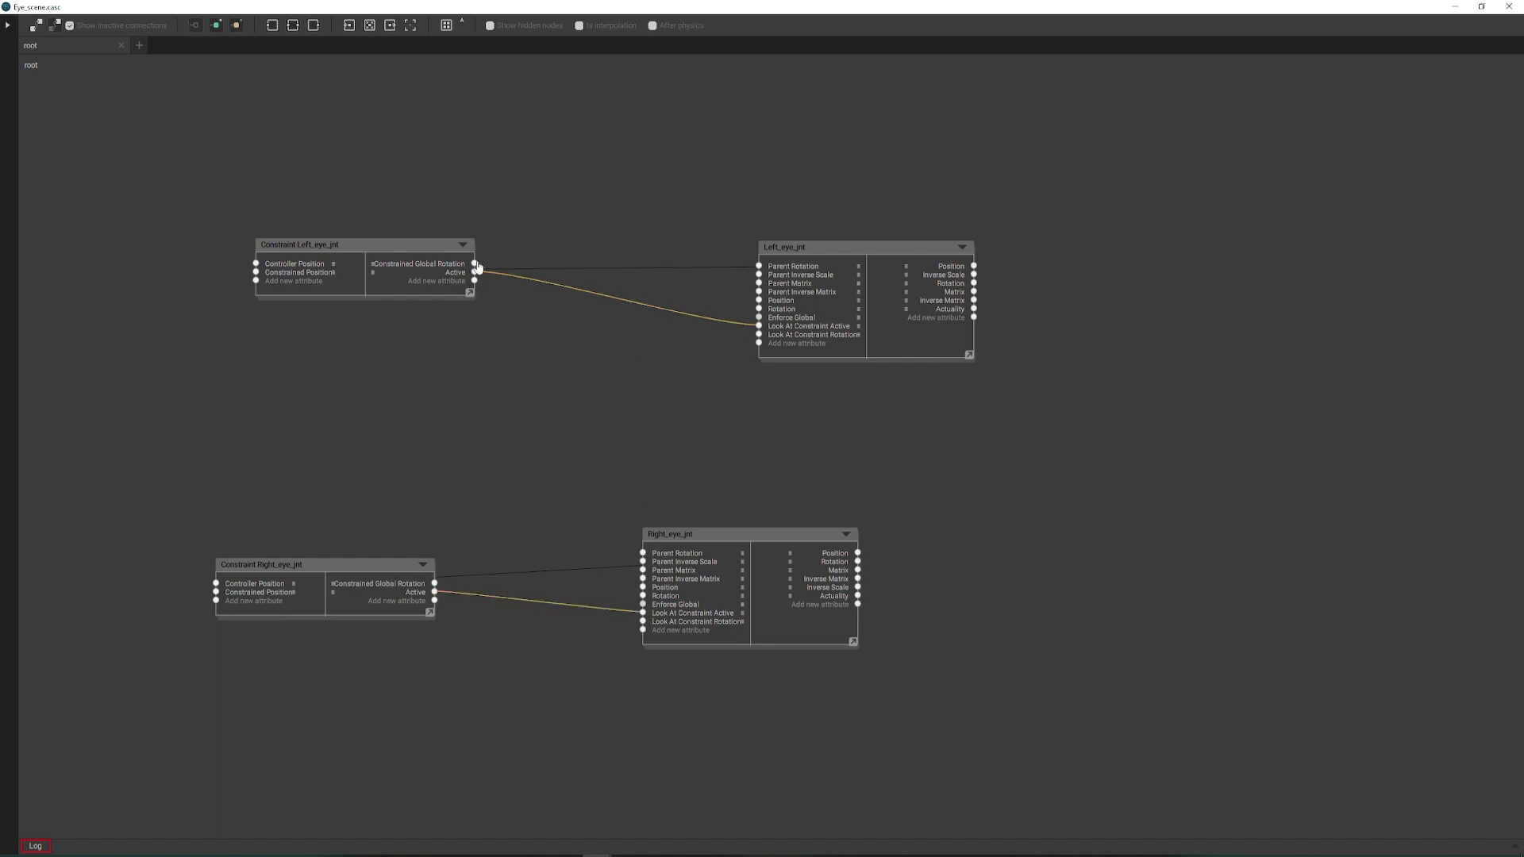
pyautogui.moveTo(476, 264); pyautogui.dragTo(759, 335)
pyautogui.moveTo(434, 585); pyautogui.dragTo(643, 622)
# Step: Inside Right_eye_jnt, wire In's two look-at ports into the Local node and return to root
pyautogui.doubleClick(720, 539)
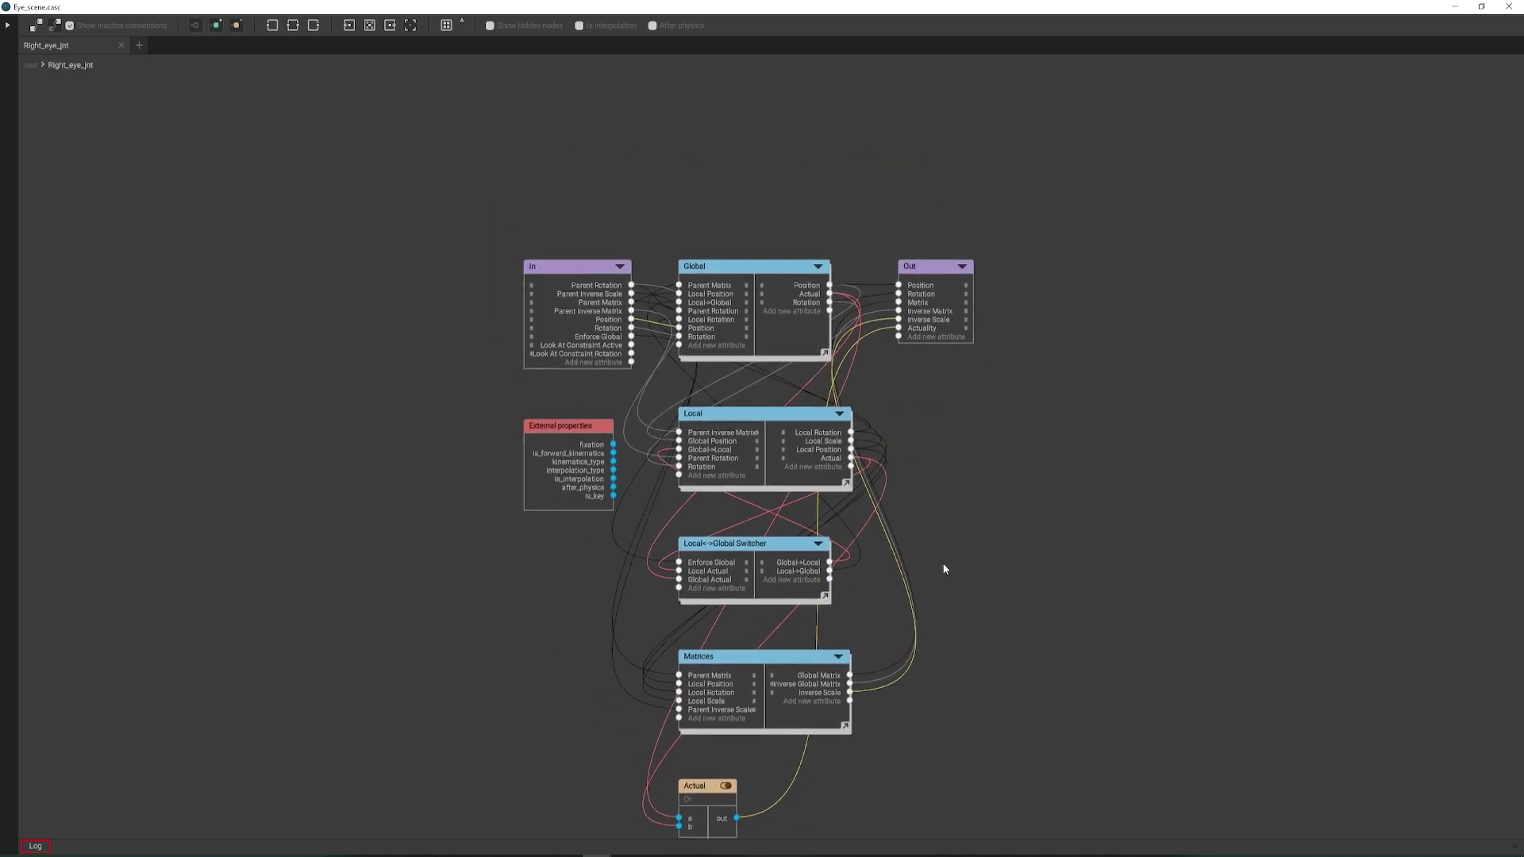
pyautogui.moveTo(571, 328); pyautogui.dragTo(250, 329)
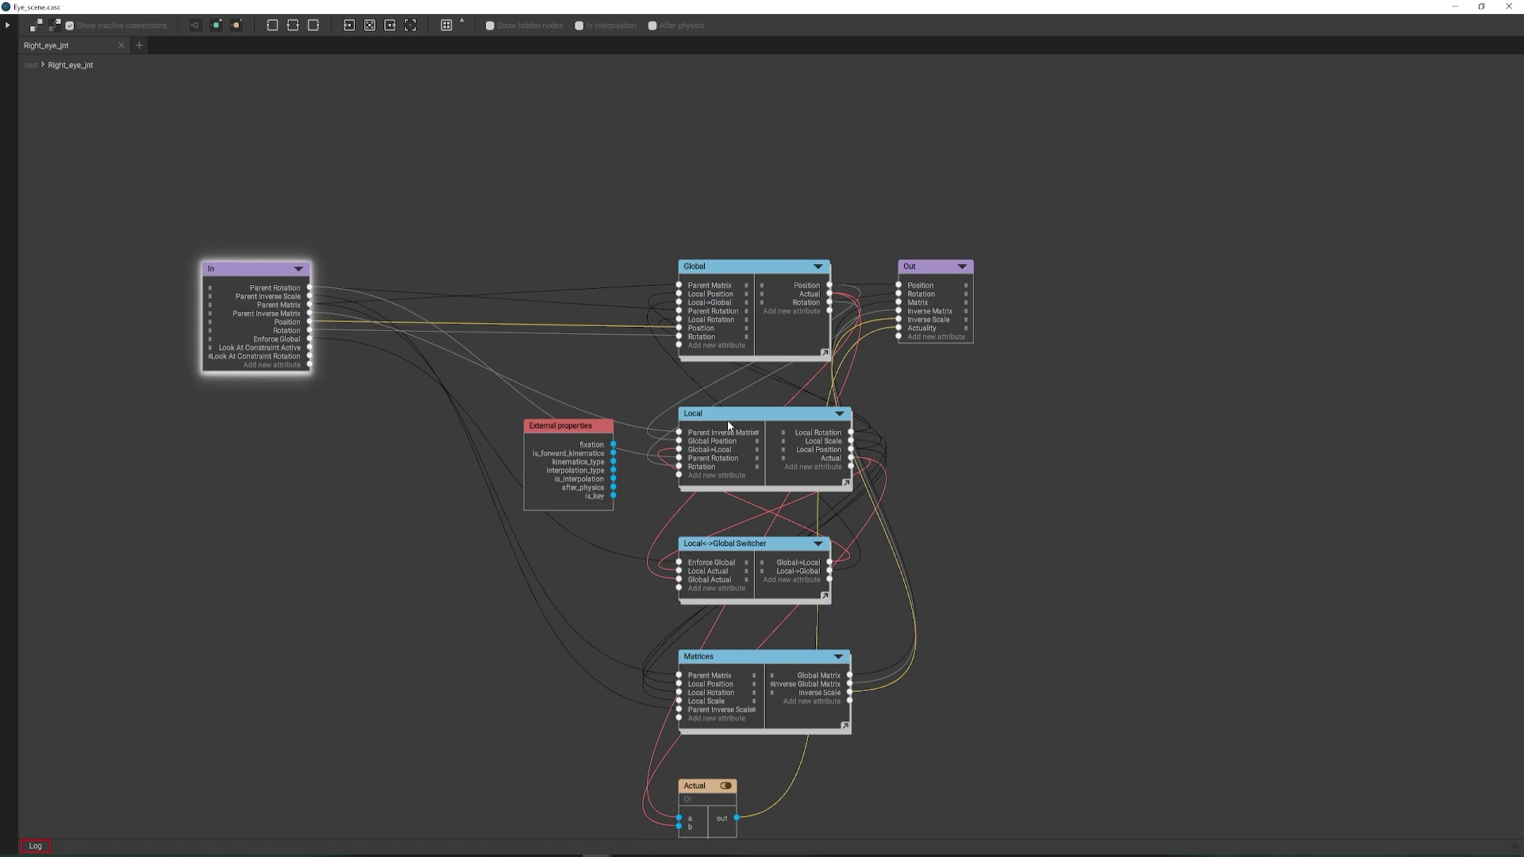
pyautogui.moveTo(727, 421); pyautogui.dragTo(601, 119)
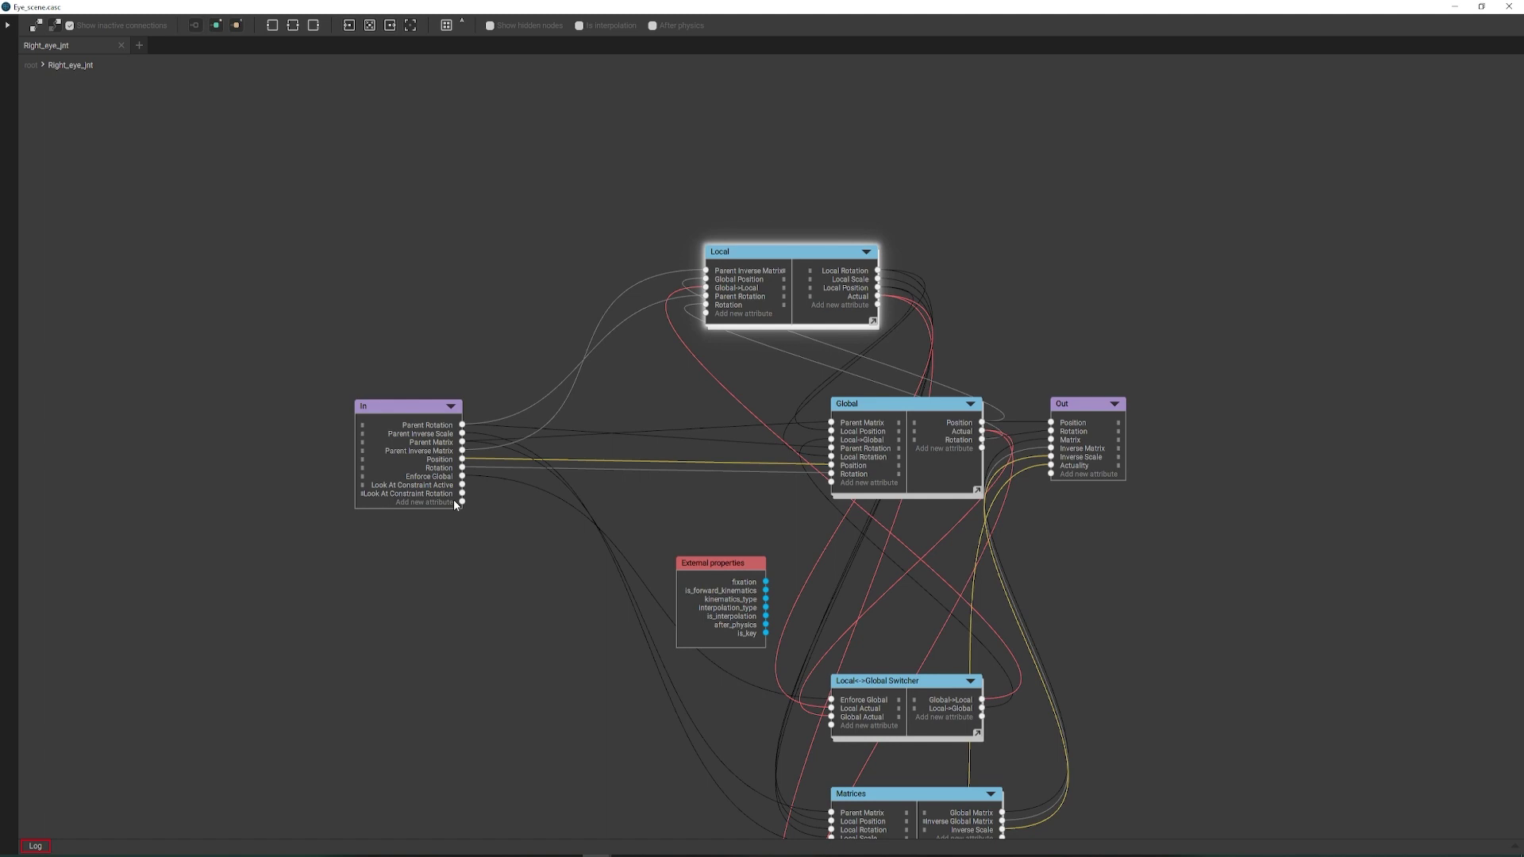
pyautogui.moveTo(462, 485); pyautogui.dragTo(706, 319)
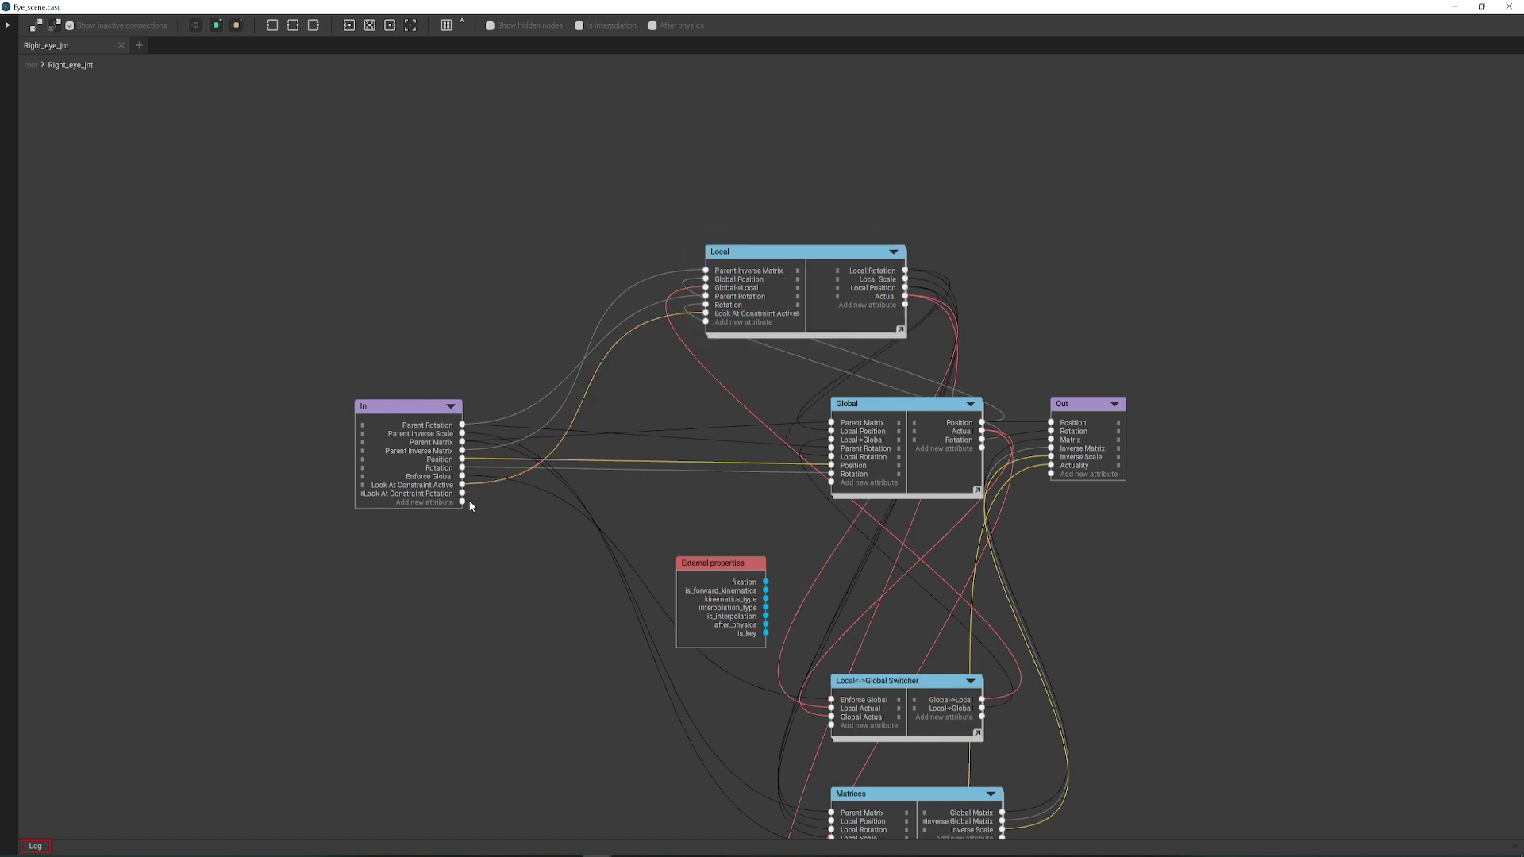
pyautogui.moveTo(462, 493); pyautogui.dragTo(709, 329)
pyautogui.click(32, 66)
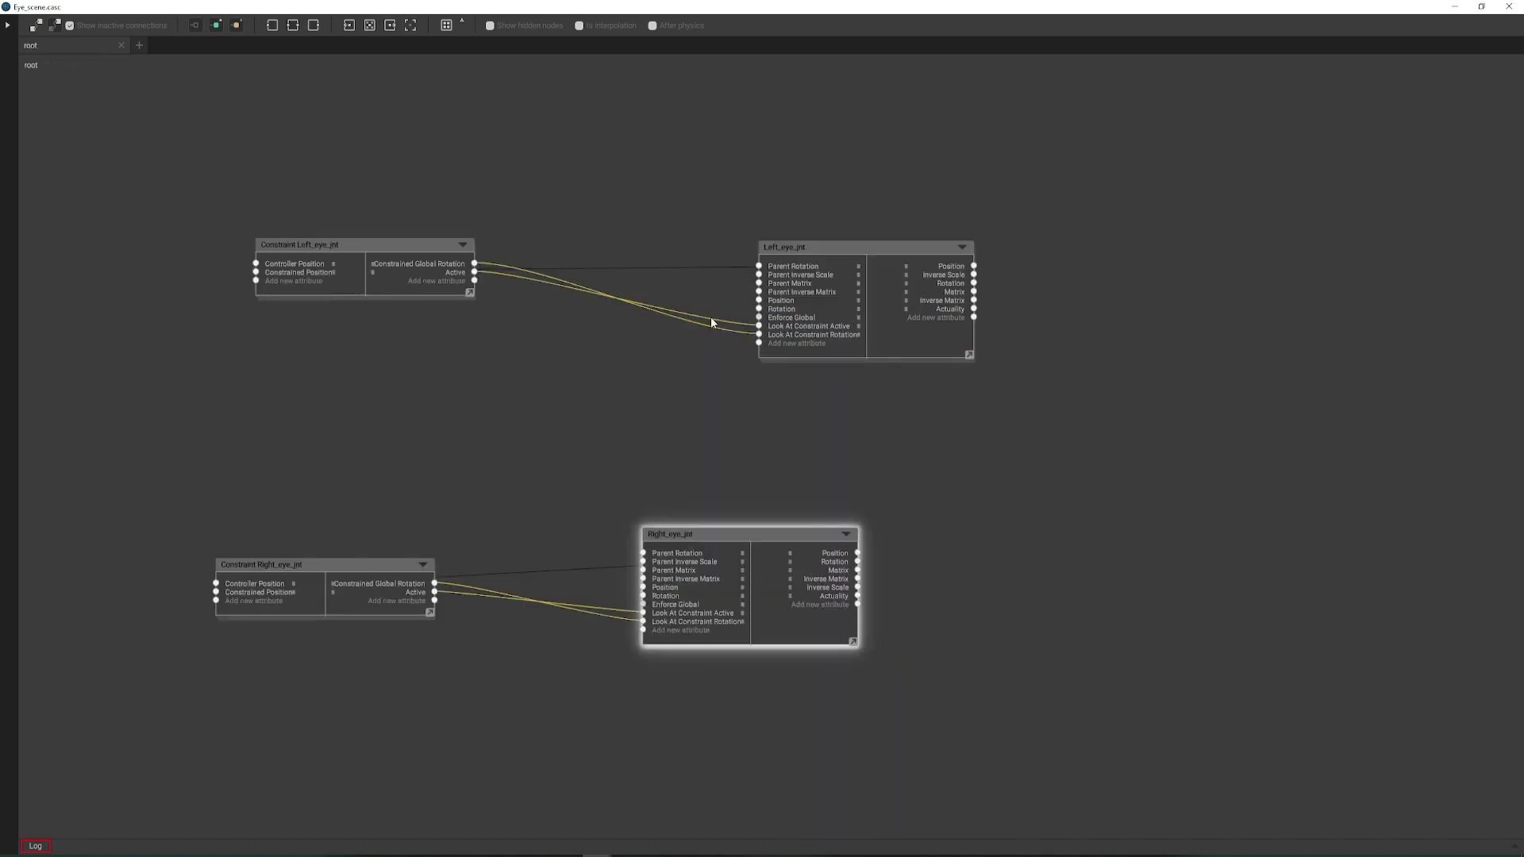
# Step: Inside Left_eye_jnt, wire In's two look-at ports into the Local node and return to root
pyautogui.doubleClick(862, 248)
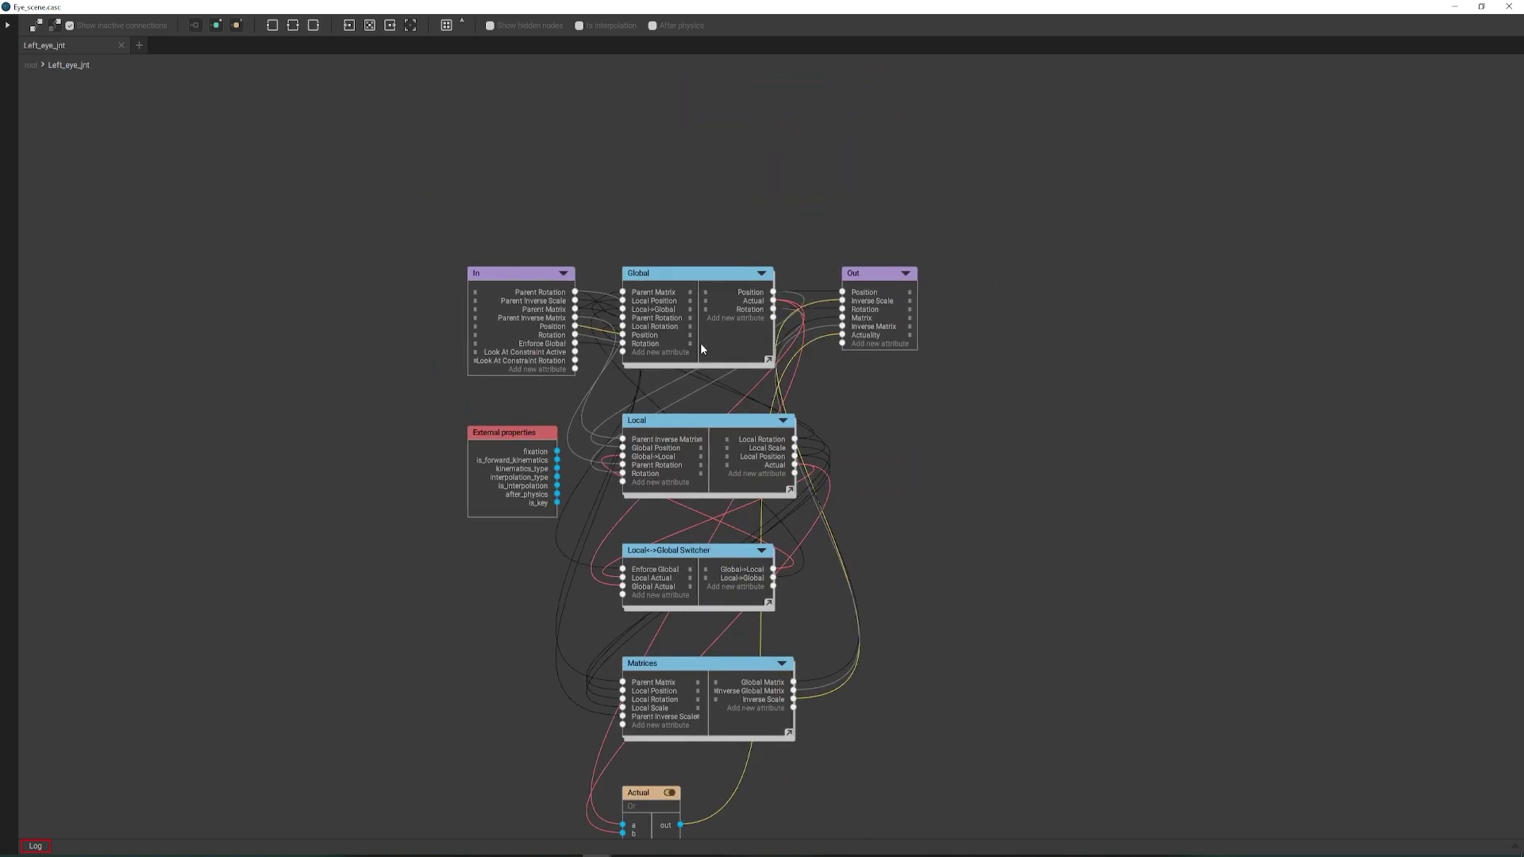
pyautogui.moveTo(516, 273); pyautogui.dragTo(177, 514)
pyautogui.moveTo(675, 420); pyautogui.dragTo(442, 157)
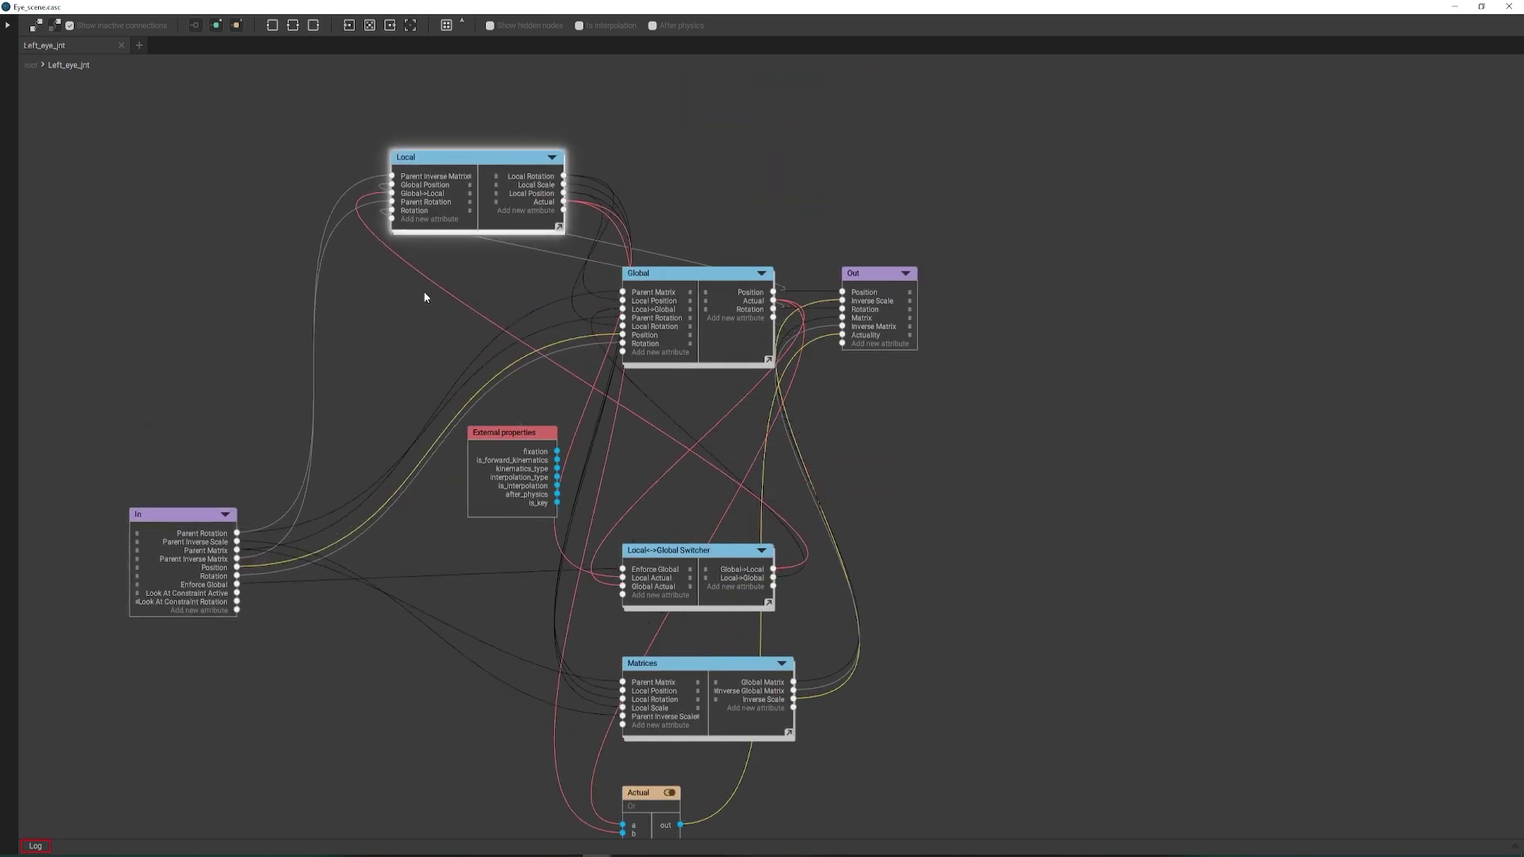
pyautogui.moveTo(237, 593); pyautogui.dragTo(278, 595)
pyautogui.moveTo(394, 227); pyautogui.dragTo(394, 227)
pyautogui.moveTo(236, 602); pyautogui.dragTo(391, 228)
pyautogui.click(31, 65)
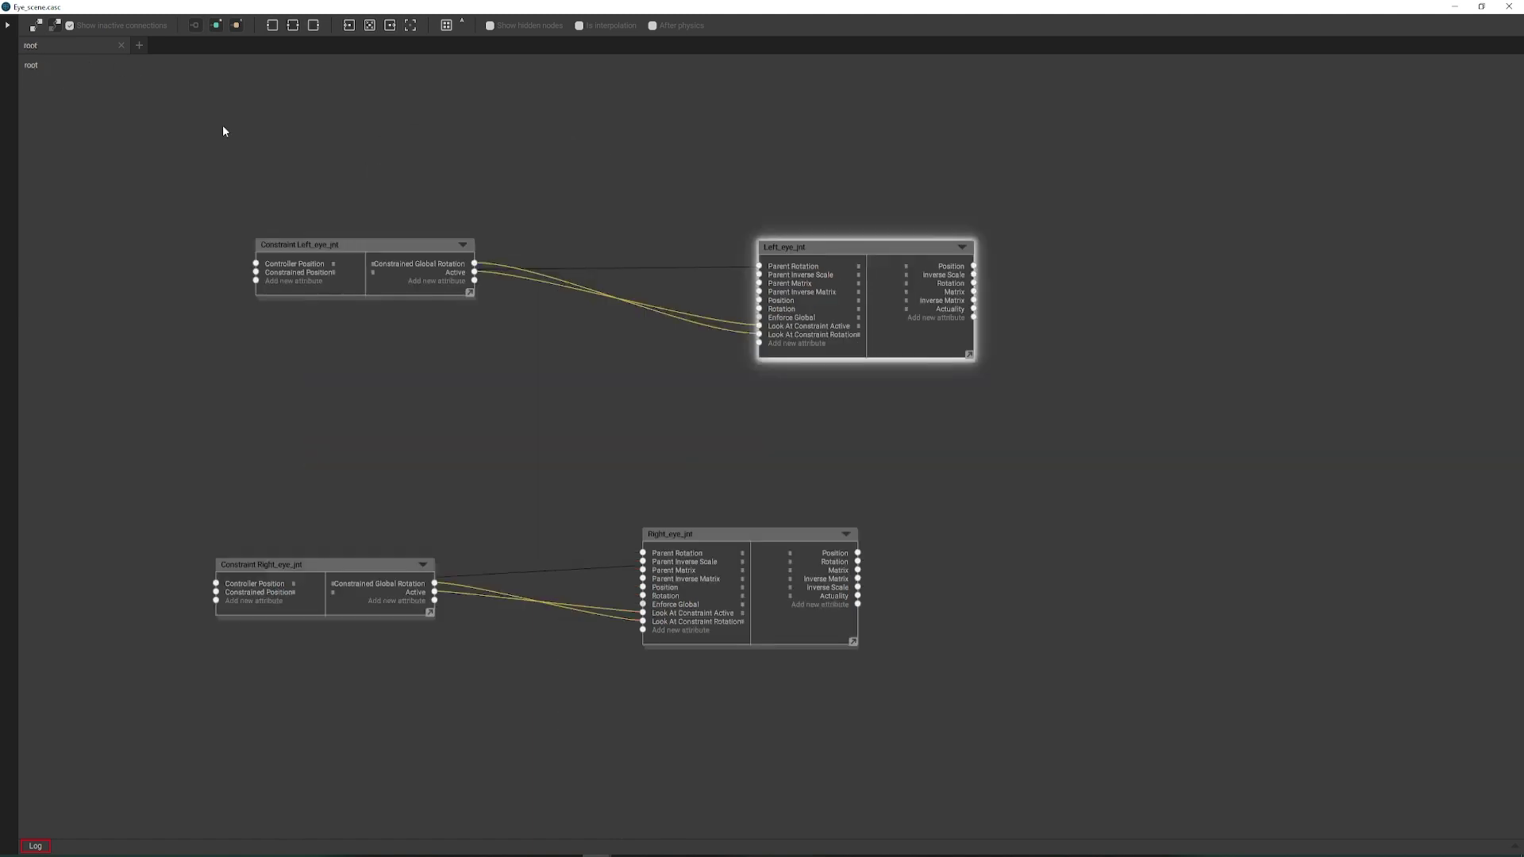
# Step: Inside Right_eye_jnt's Local graph, copy and paste the Local Rotation Func node
pyautogui.doubleClick(701, 537)
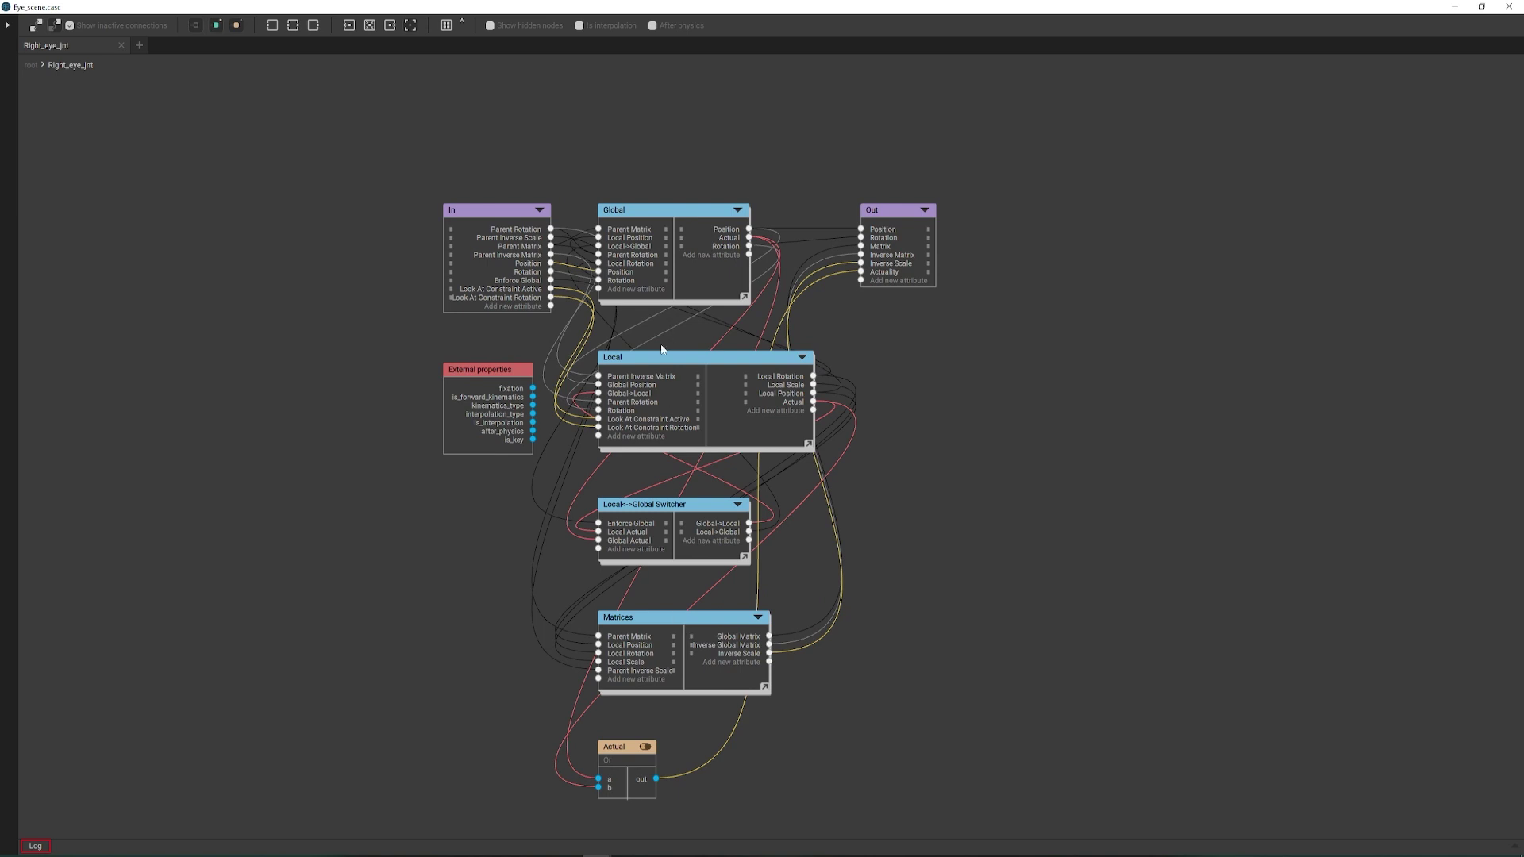
pyautogui.doubleClick(657, 364)
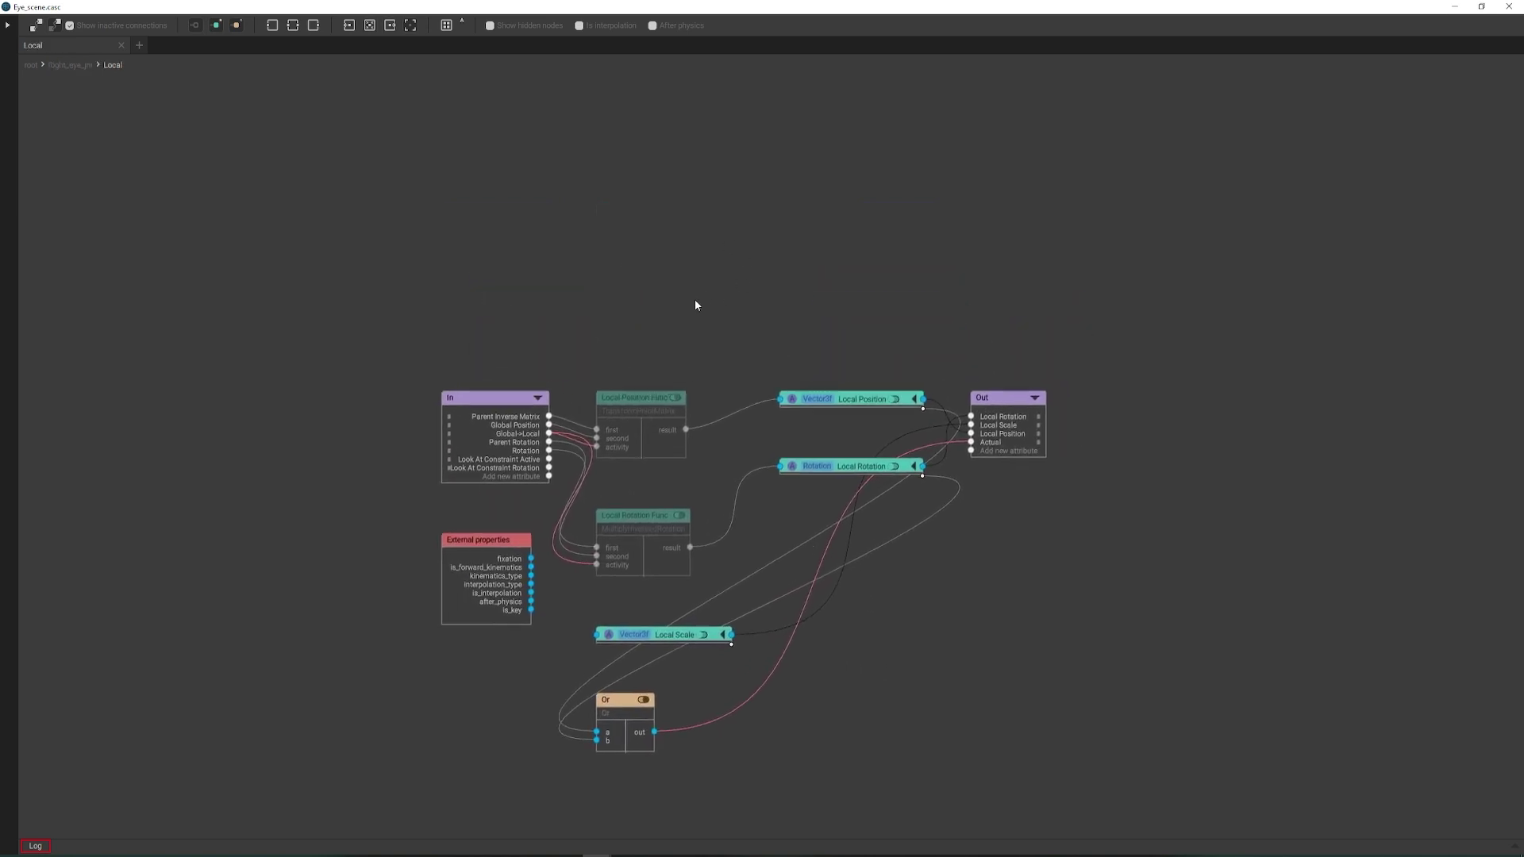
pyautogui.click(643, 523)
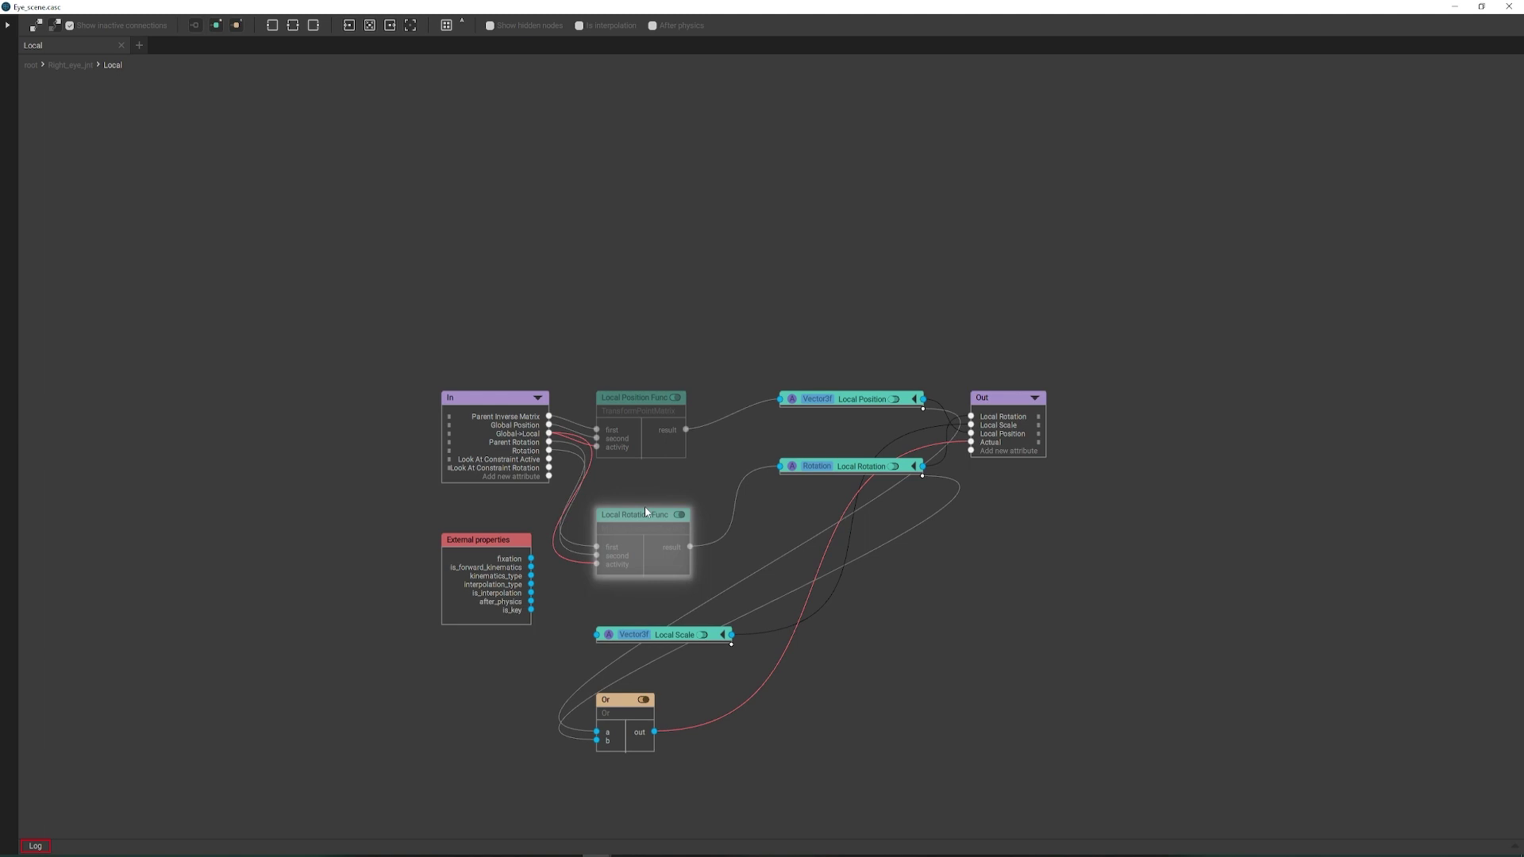
pyautogui.moveTo(646, 511); pyautogui.dragTo(788, 162)
pyautogui.rightClick(787, 170)
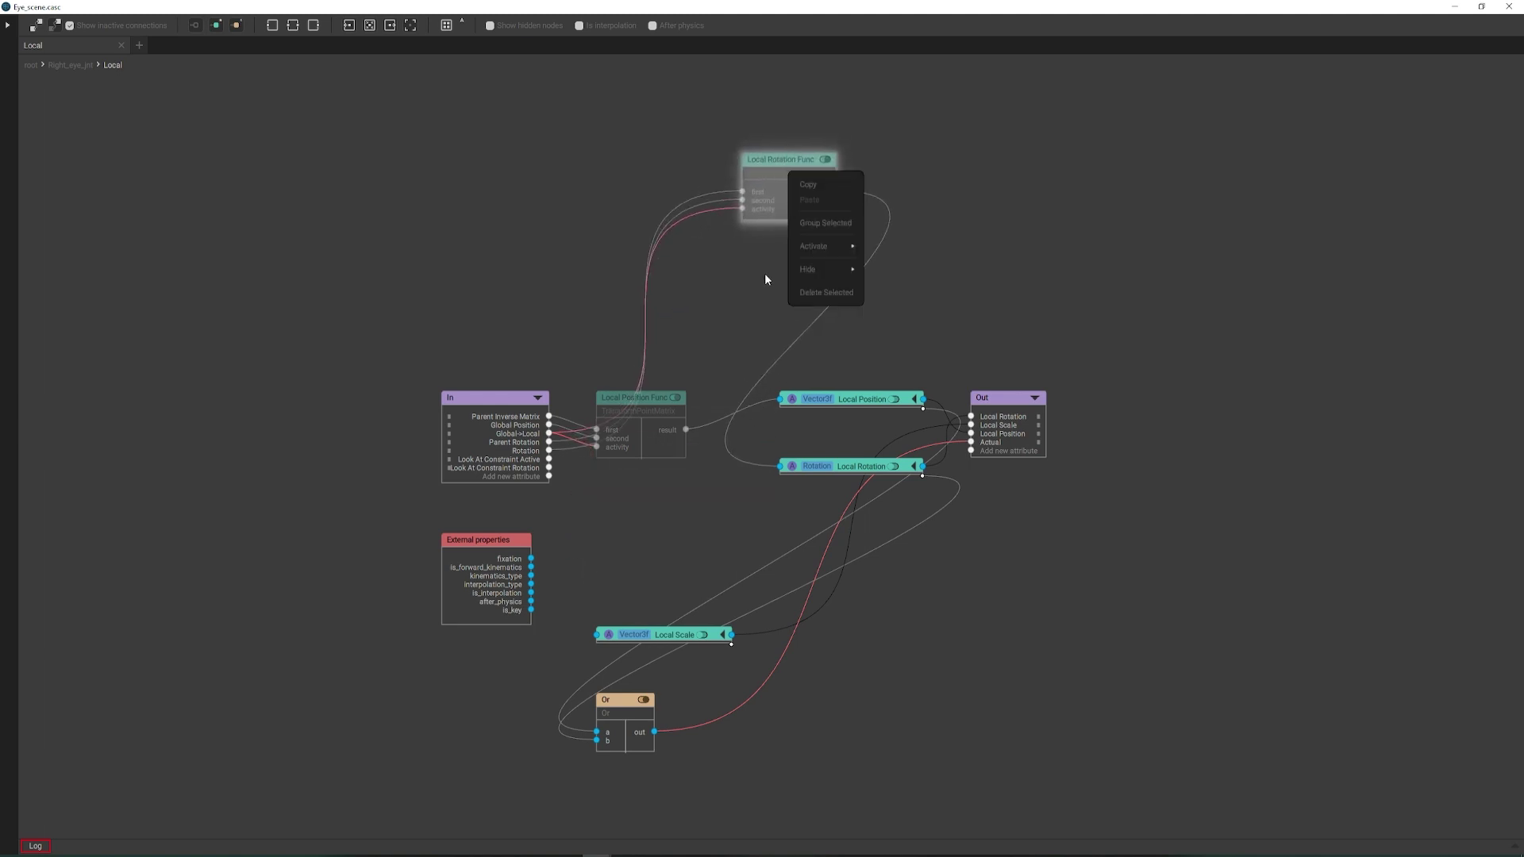
pyautogui.click(824, 185)
pyautogui.click(975, 156)
pyautogui.rightClick(976, 158)
pyautogui.click(1007, 200)
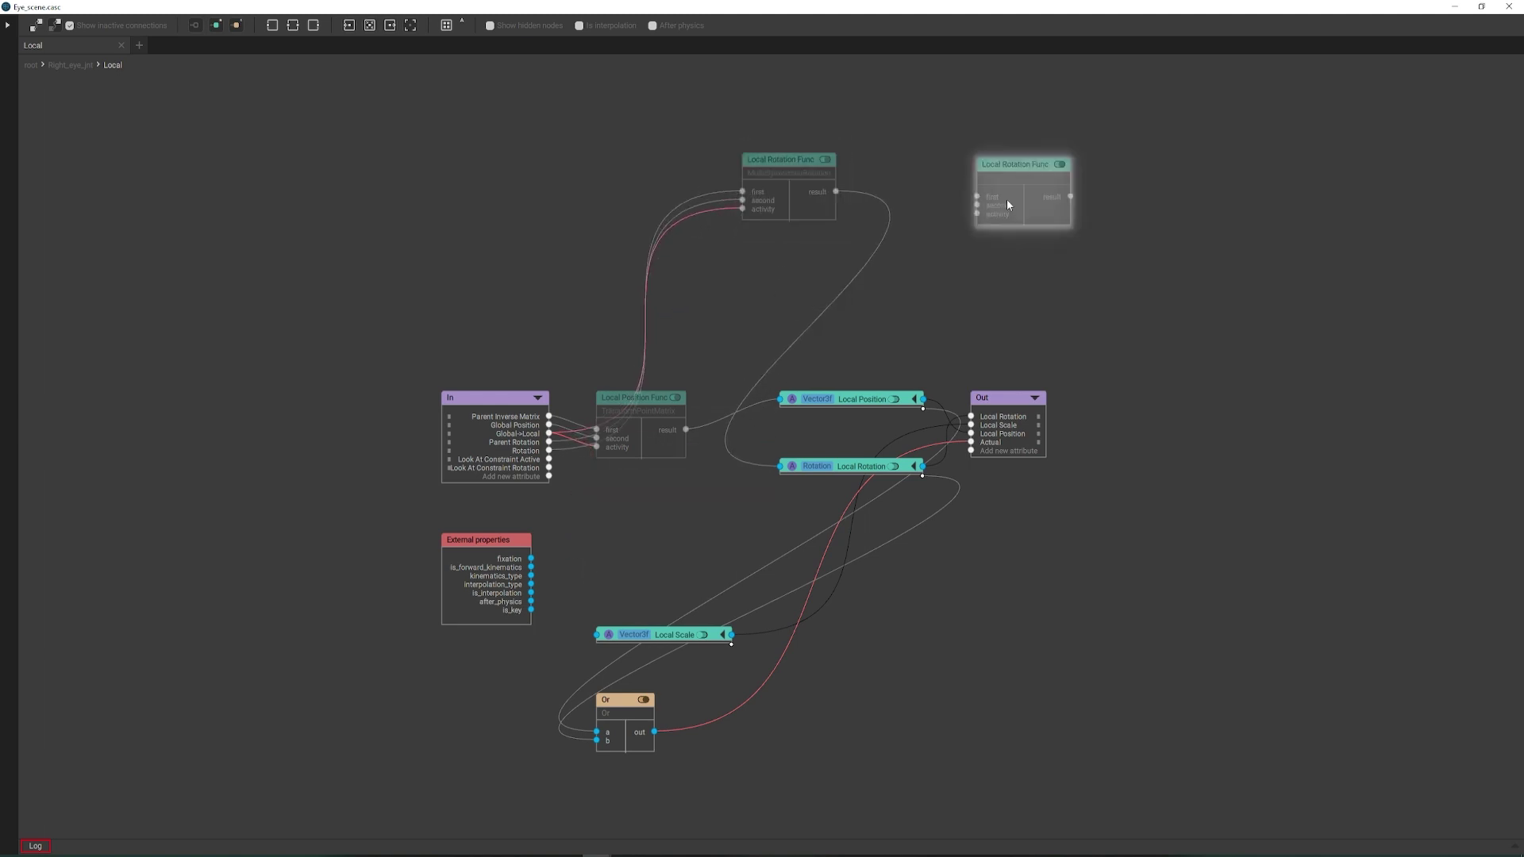
# Step: Wire In's Parent Rotation to Local Rotation Func and Look At Constraint Rotation to the copy
pyautogui.moveTo(878, 339); pyautogui.dragTo(748, 462, button='middle')
pyautogui.moveTo(657, 289); pyautogui.dragTo(645, 262)
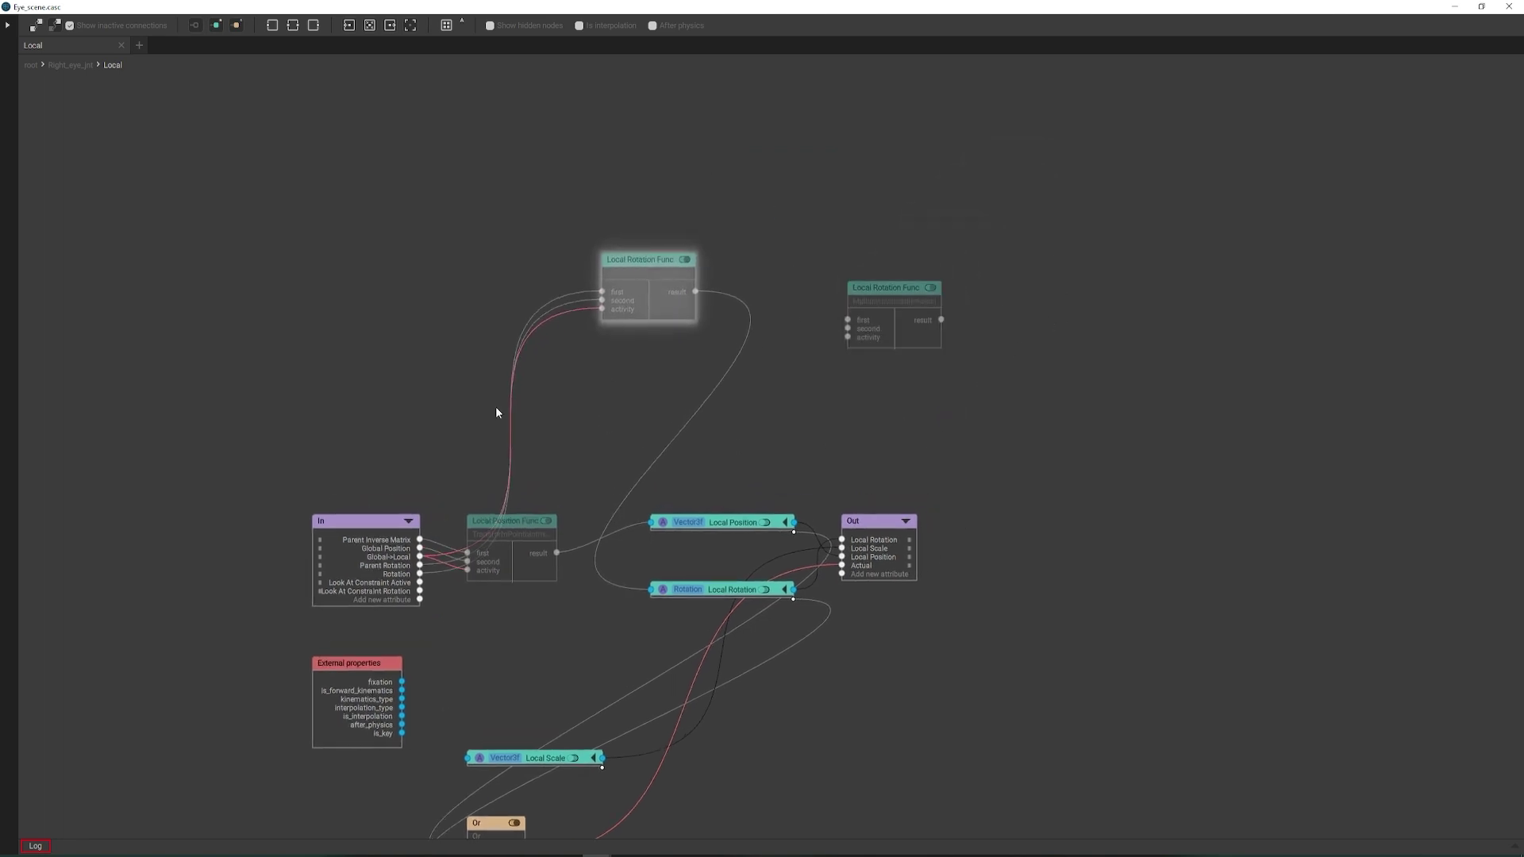
pyautogui.moveTo(391, 528); pyautogui.dragTo(337, 327)
pyautogui.click(585, 298)
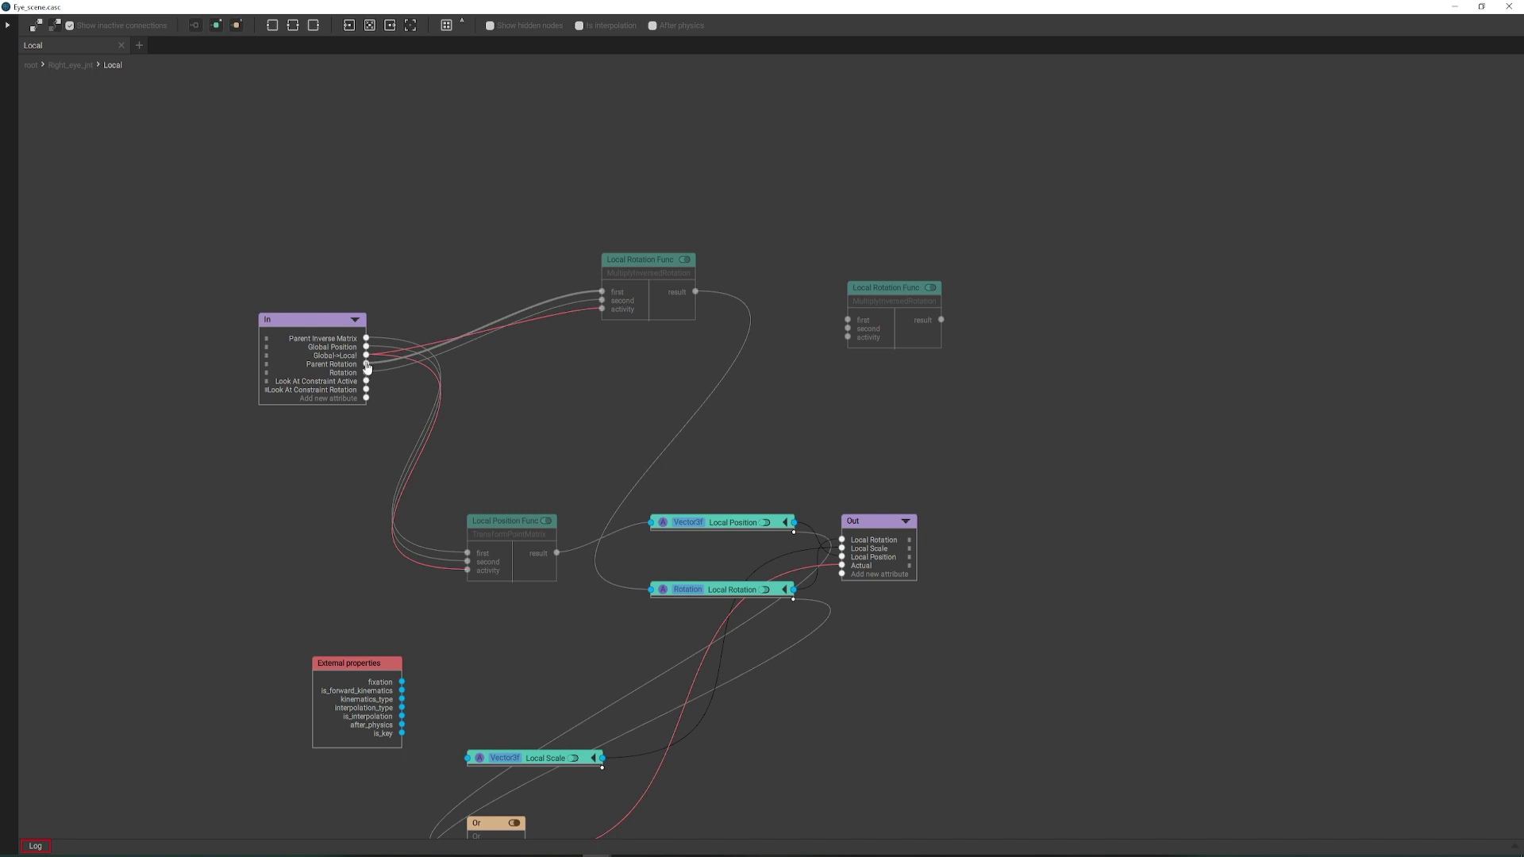
pyautogui.moveTo(367, 366); pyautogui.dragTo(711, 407)
pyautogui.moveTo(847, 325); pyautogui.dragTo(848, 324)
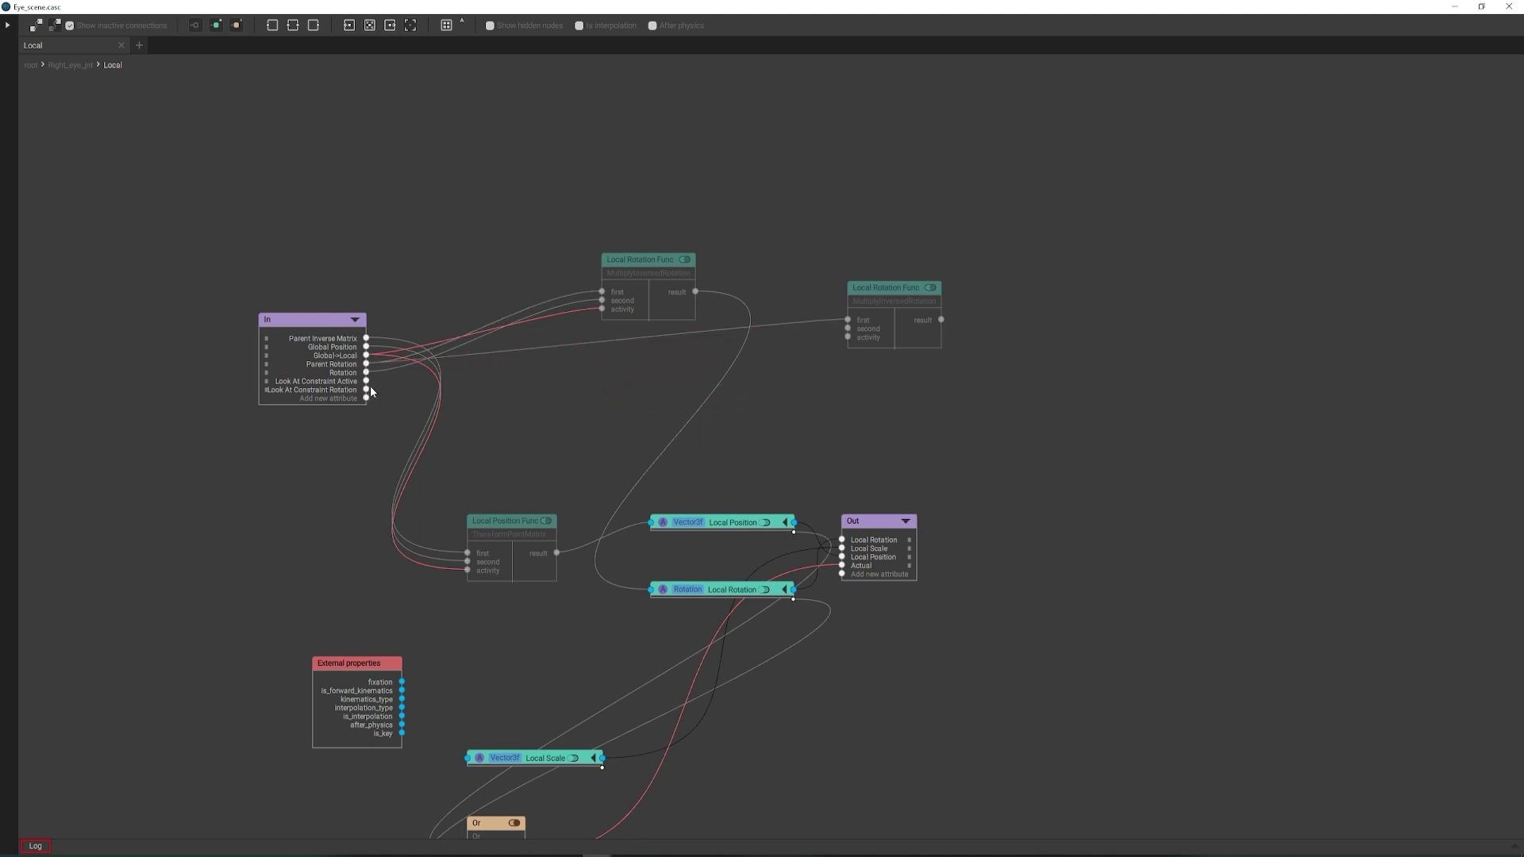
pyautogui.moveTo(369, 390); pyautogui.dragTo(870, 370)
pyautogui.moveTo(367, 390); pyautogui.dragTo(529, 390)
pyautogui.rightClick(555, 170)
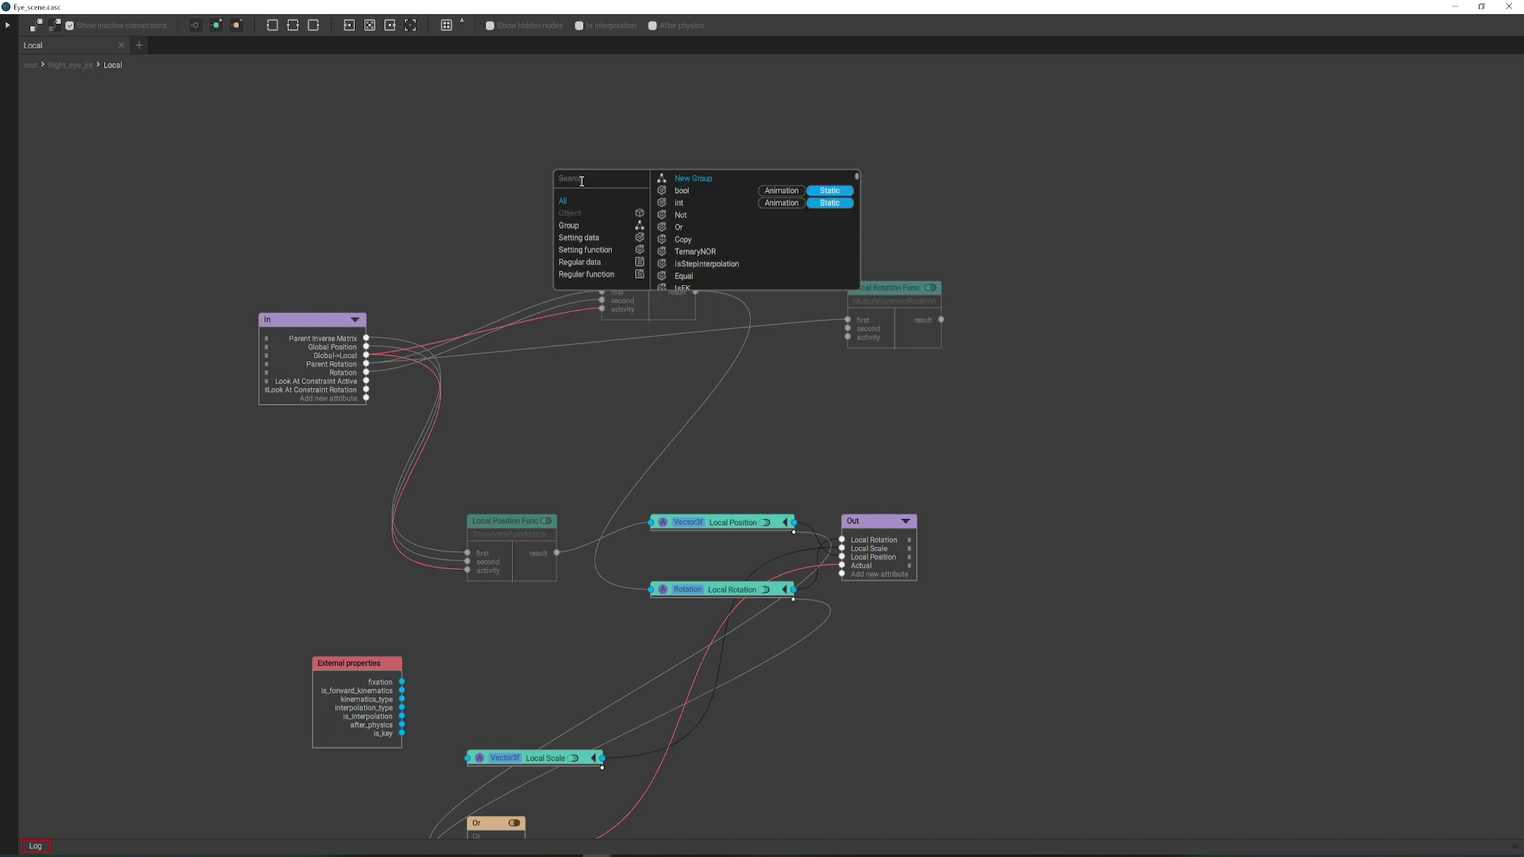
# Step: Add a Rotation data node named 'Look At Constraint Rotation' to the right eye's Local graph
pyautogui.click(578, 262)
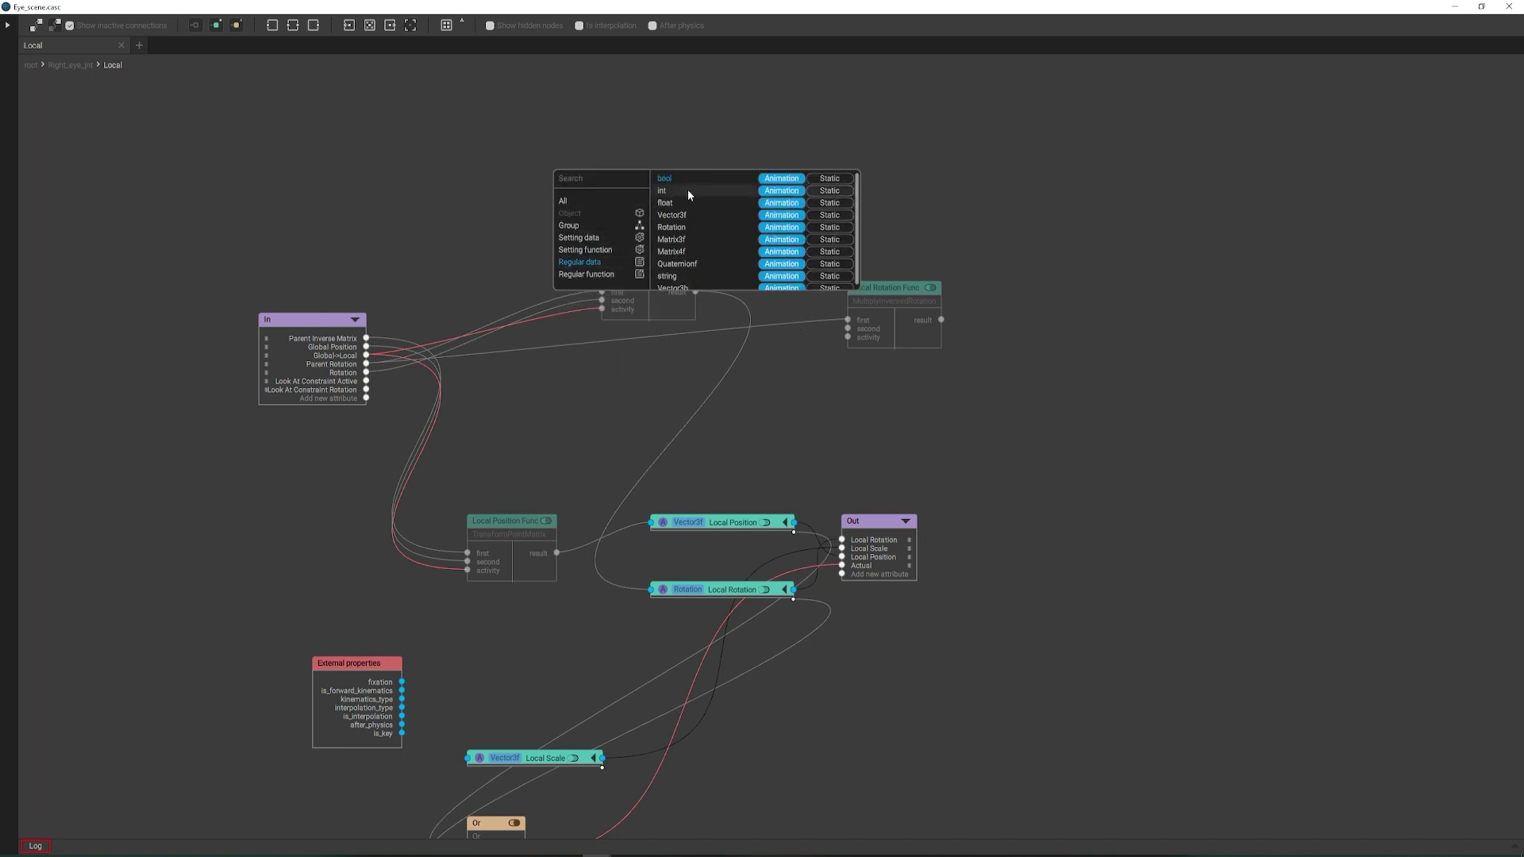
pyautogui.click(692, 230)
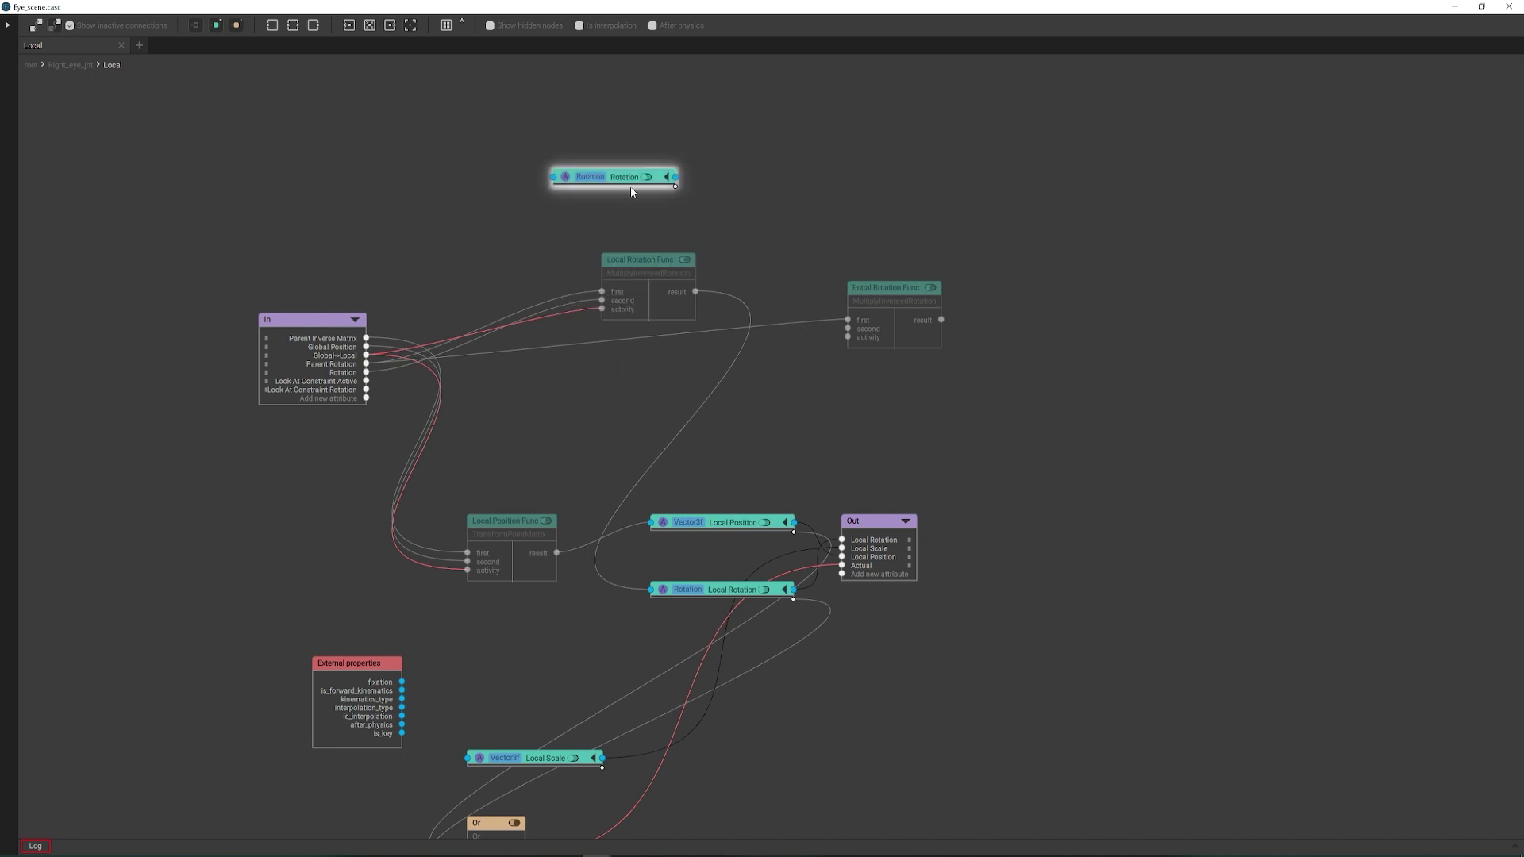
pyautogui.write('L')
pyautogui.write('oc')
pyautogui.write('k At')
pyautogui.write(' Constrai')
pyautogui.write('nt ROt')
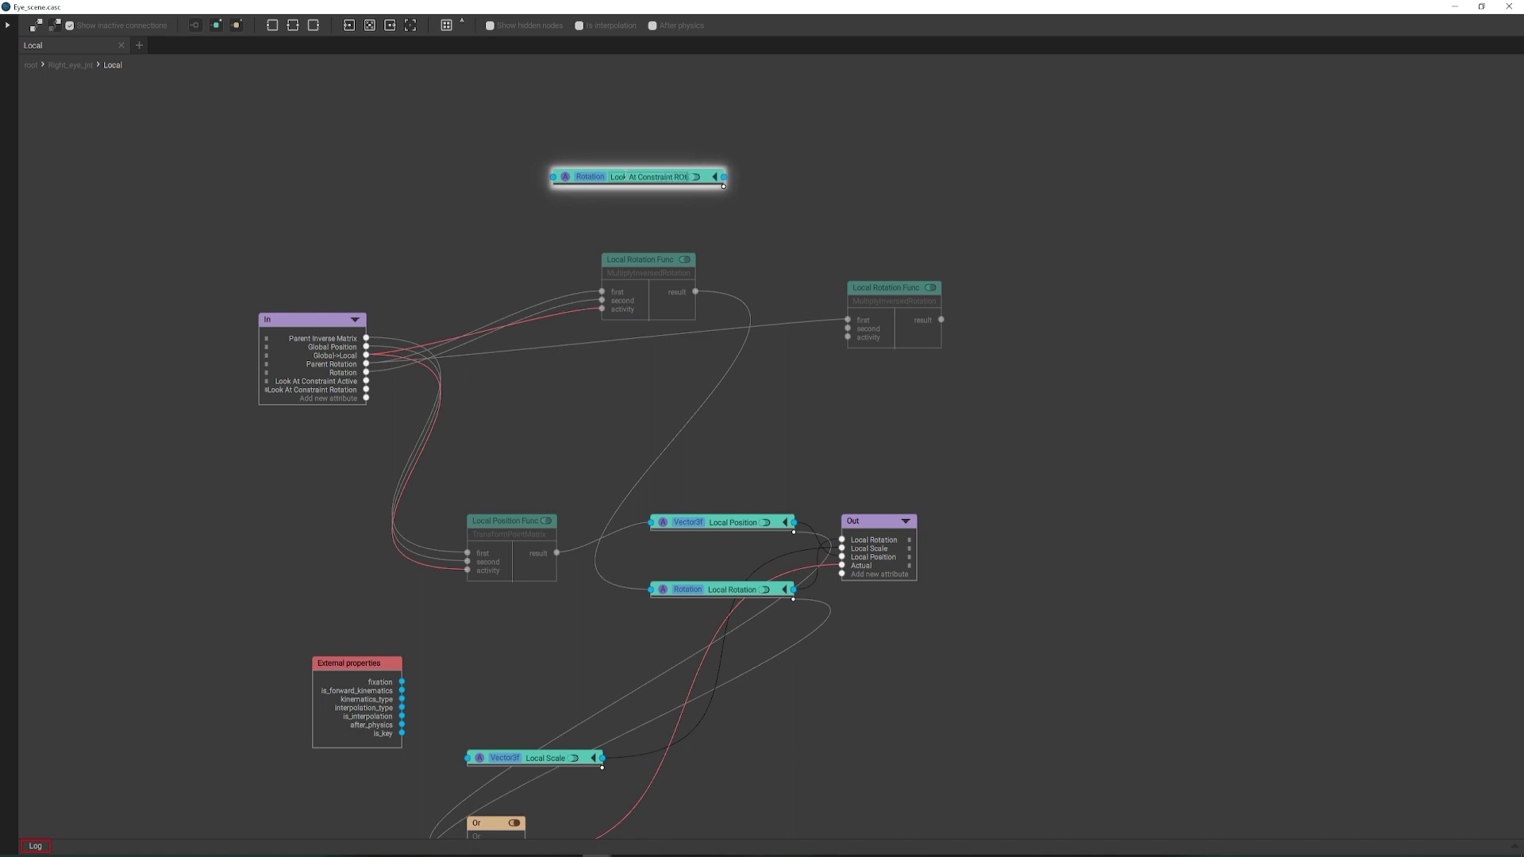
pyautogui.write('ation')
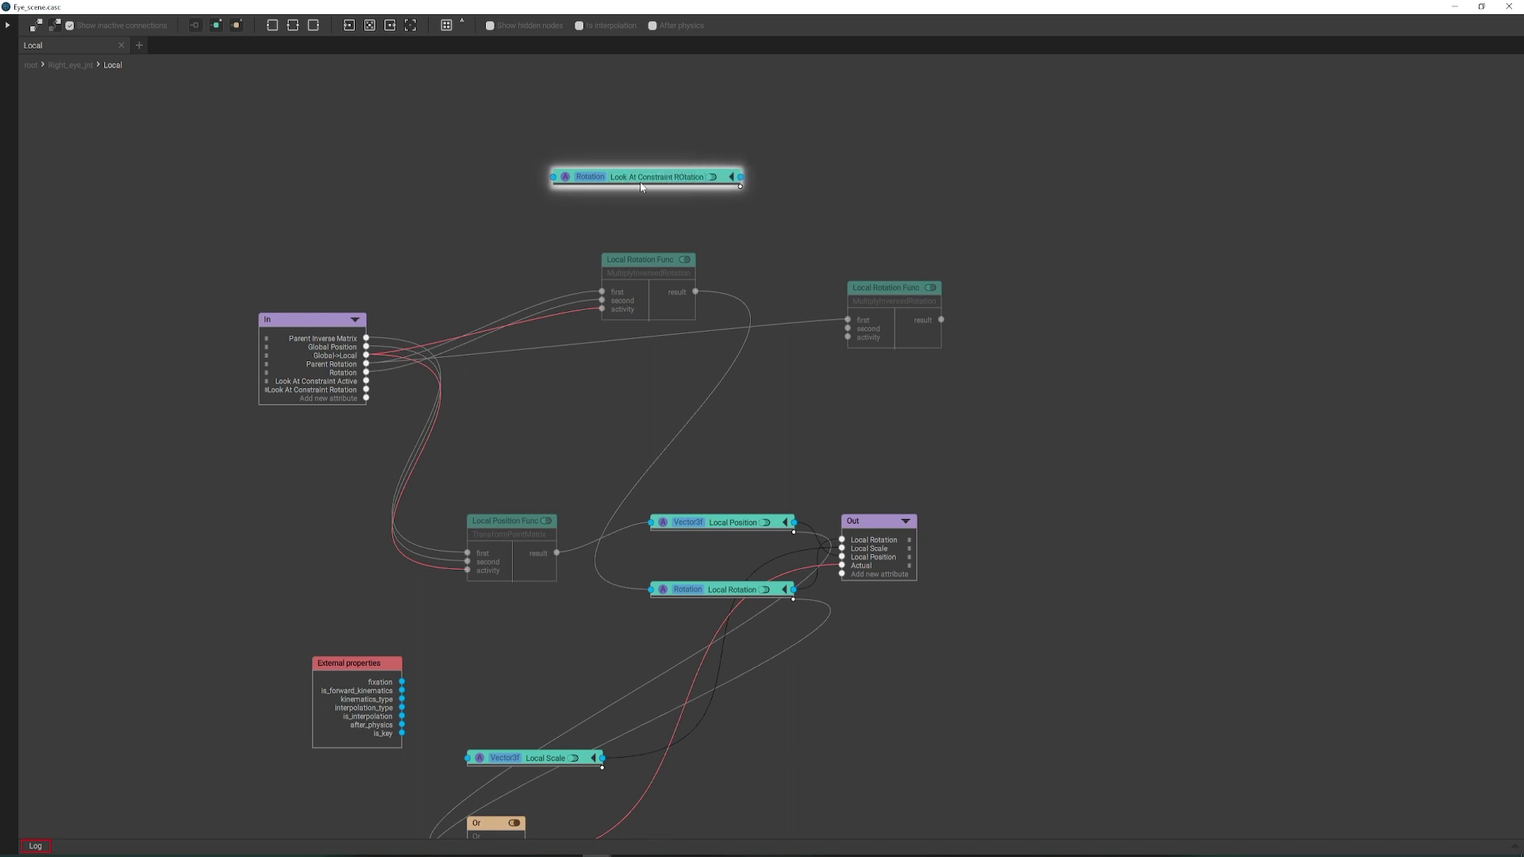
pyautogui.doubleClick(683, 179)
pyautogui.press('Return')
pyautogui.press('BackSpace')
pyautogui.write('o')
# Step: Feed In's Look At Constraint Rotation into the new node, then into the second Local Rotation Func
pyautogui.moveTo(366, 390); pyautogui.dragTo(487, 240)
pyautogui.moveTo(553, 180); pyautogui.dragTo(554, 177)
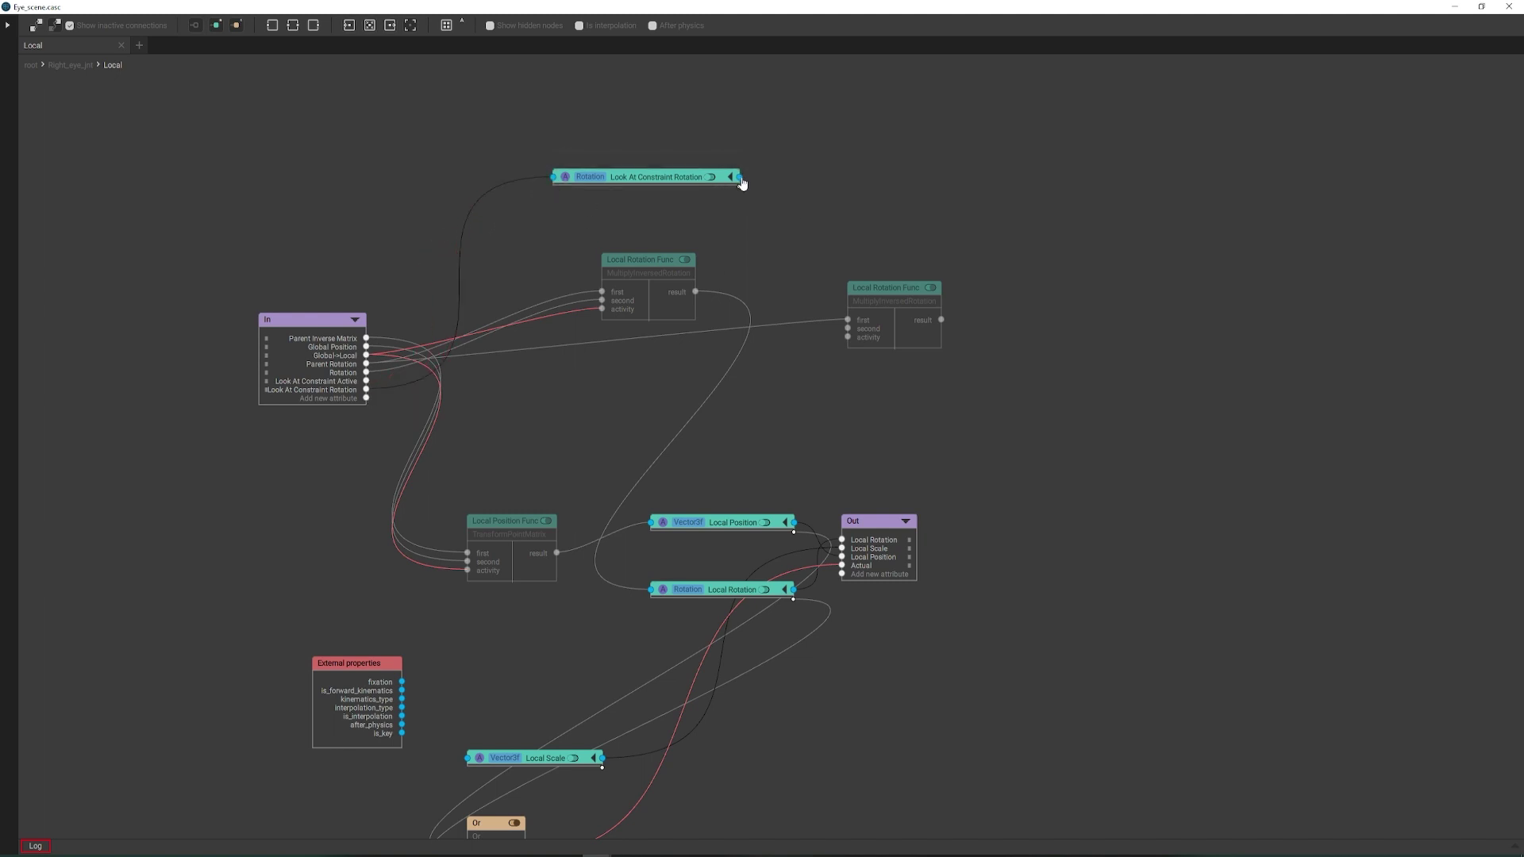
pyautogui.moveTo(740, 178); pyautogui.dragTo(848, 332)
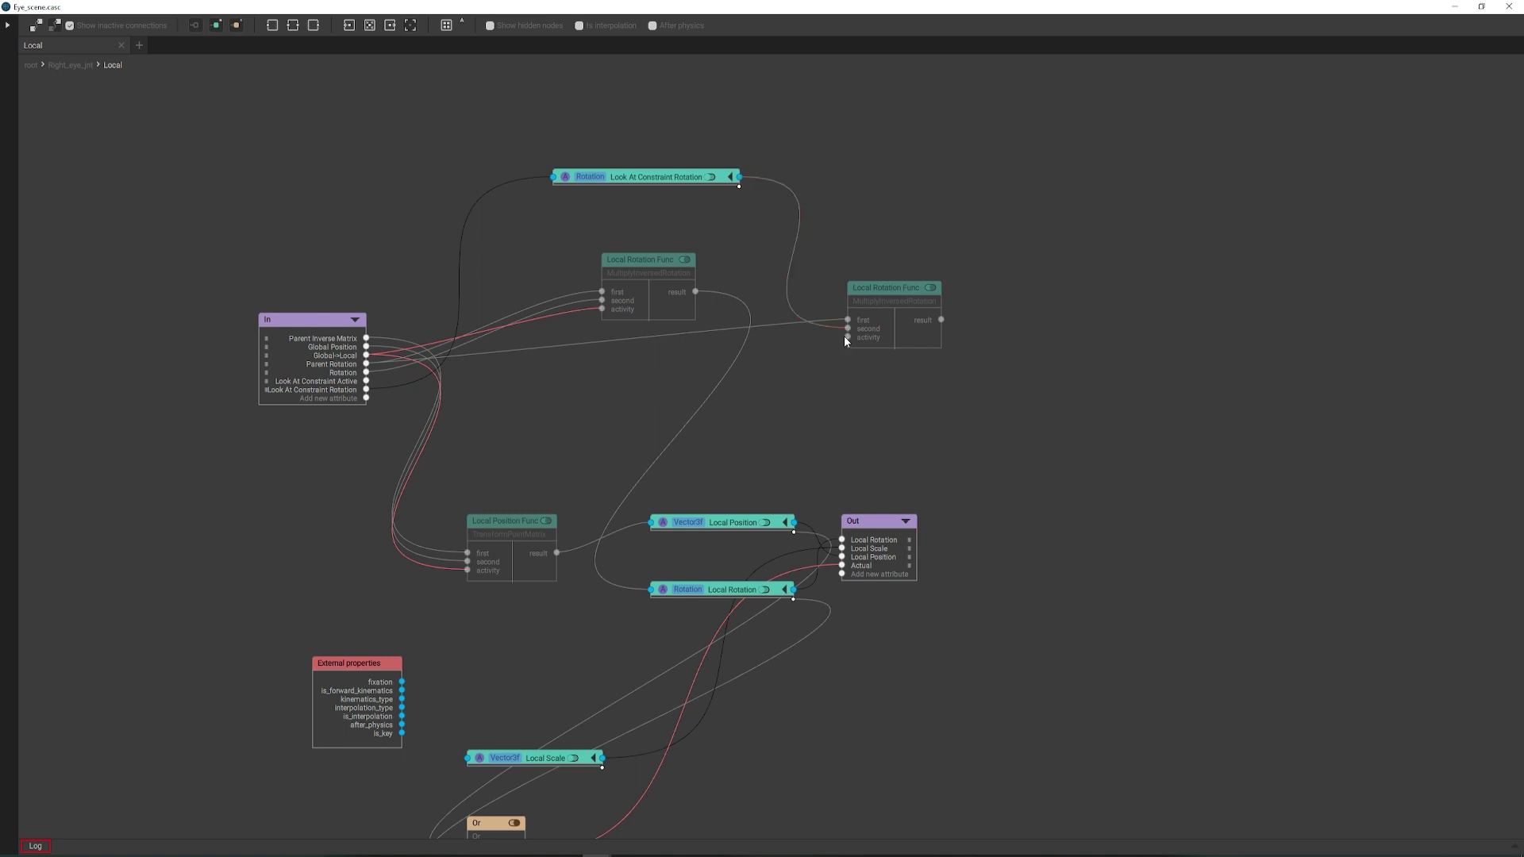
# Step: Add an AndNot node and rearrange the Local Position and Local Rotation Func nodes to make room
pyautogui.rightClick(825, 183)
pyautogui.click(843, 189)
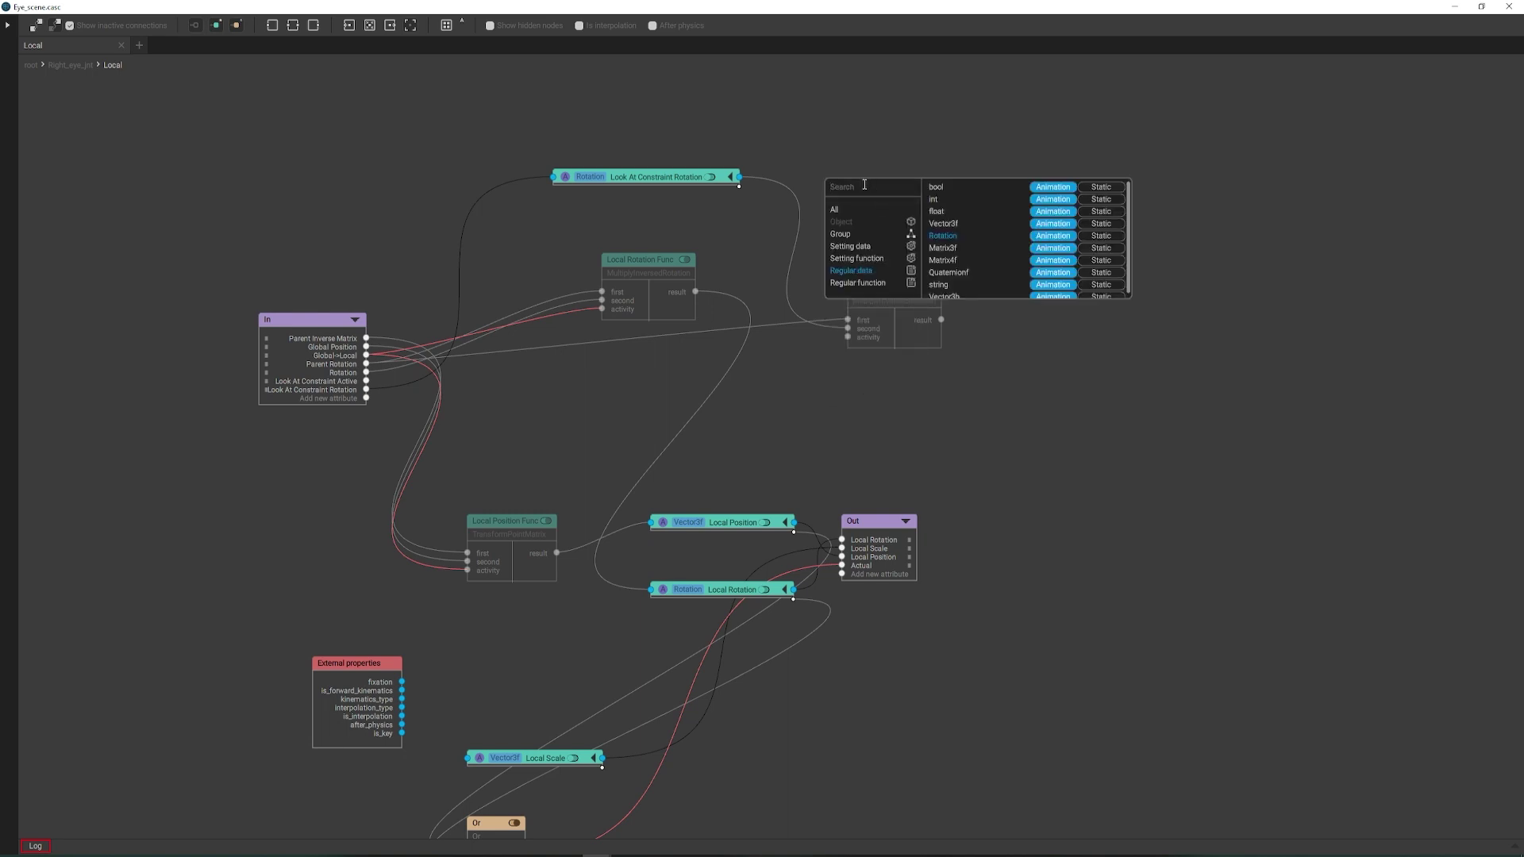
pyautogui.write('not')
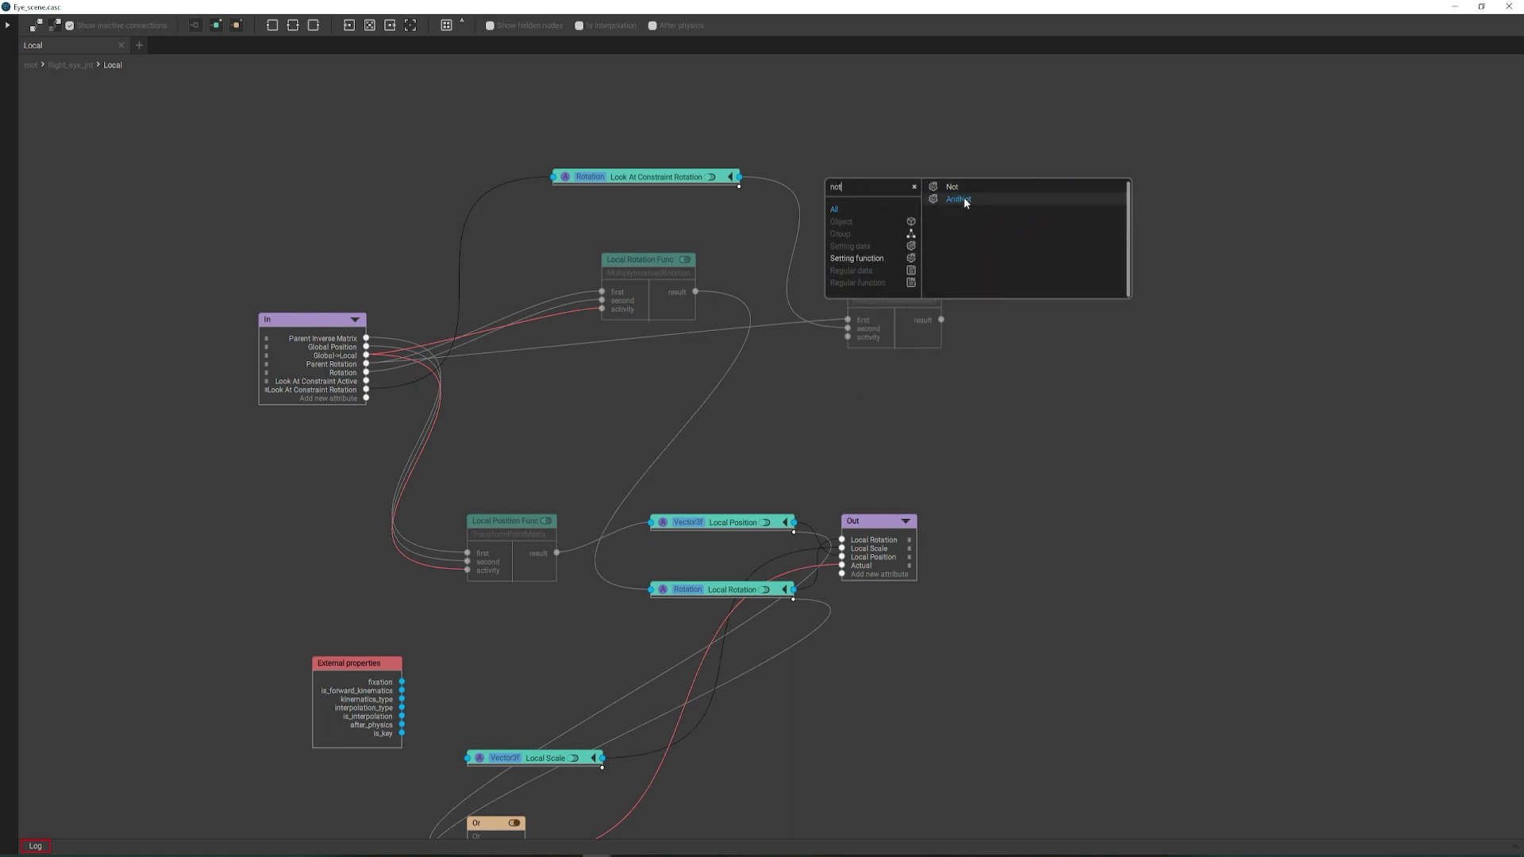
pyautogui.click(959, 199)
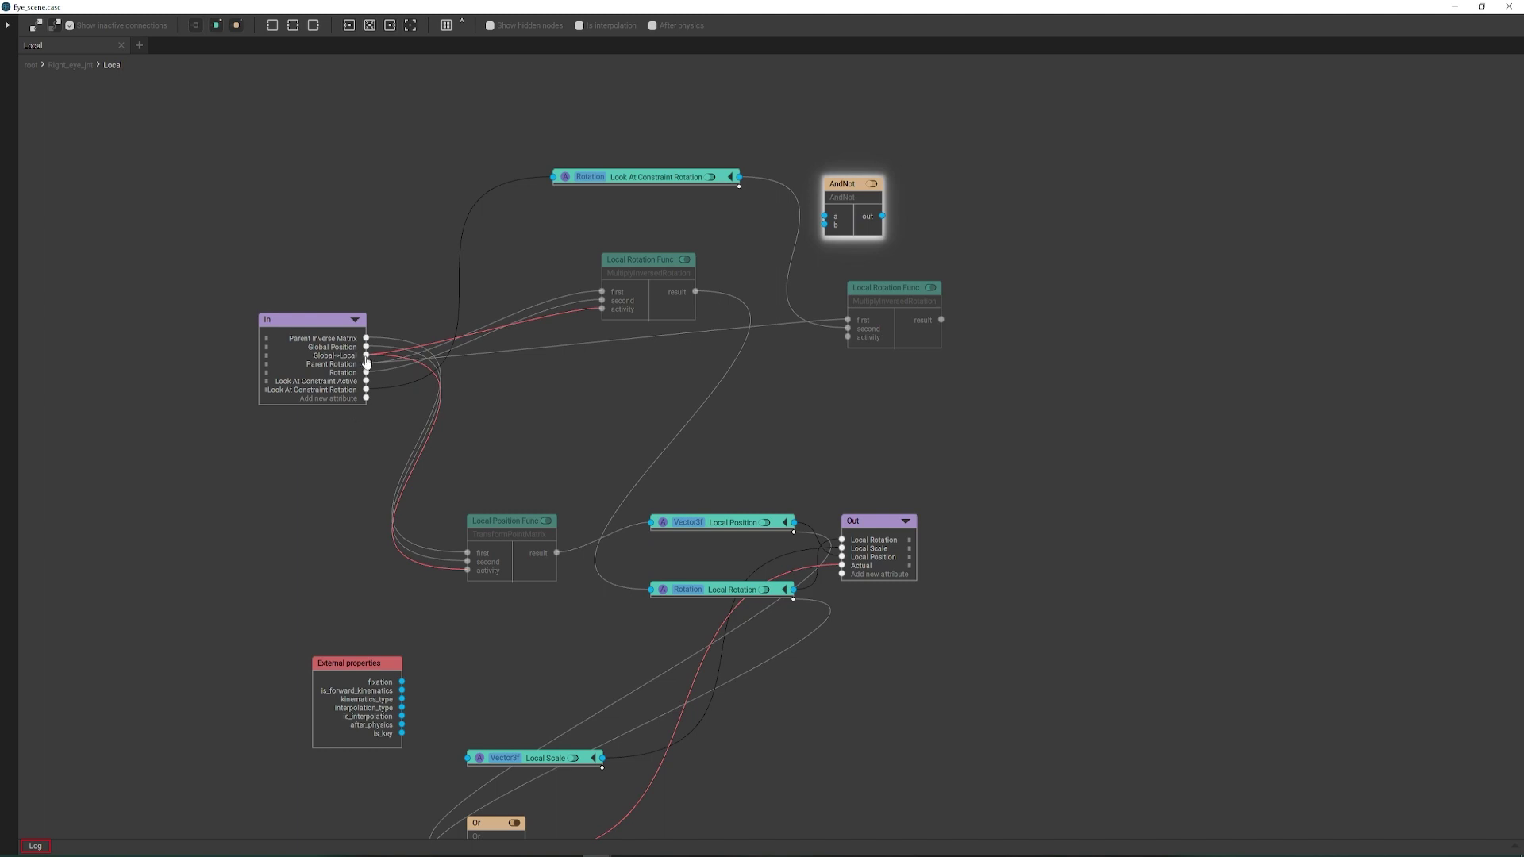
pyautogui.moveTo(495, 530); pyautogui.dragTo(597, 432)
pyautogui.moveTo(638, 268); pyautogui.dragTo(595, 258)
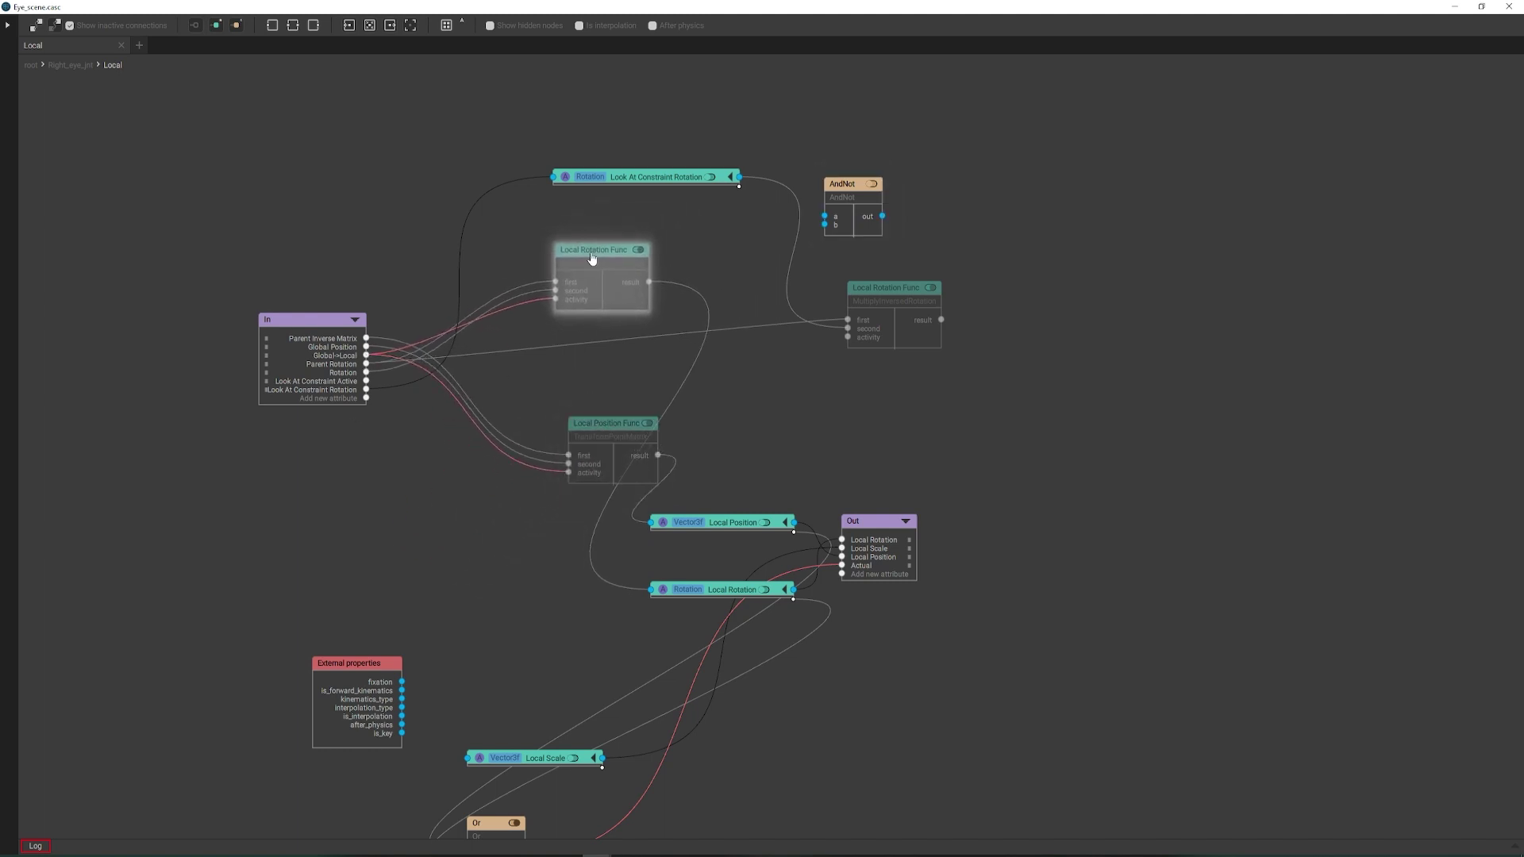
pyautogui.click(540, 300)
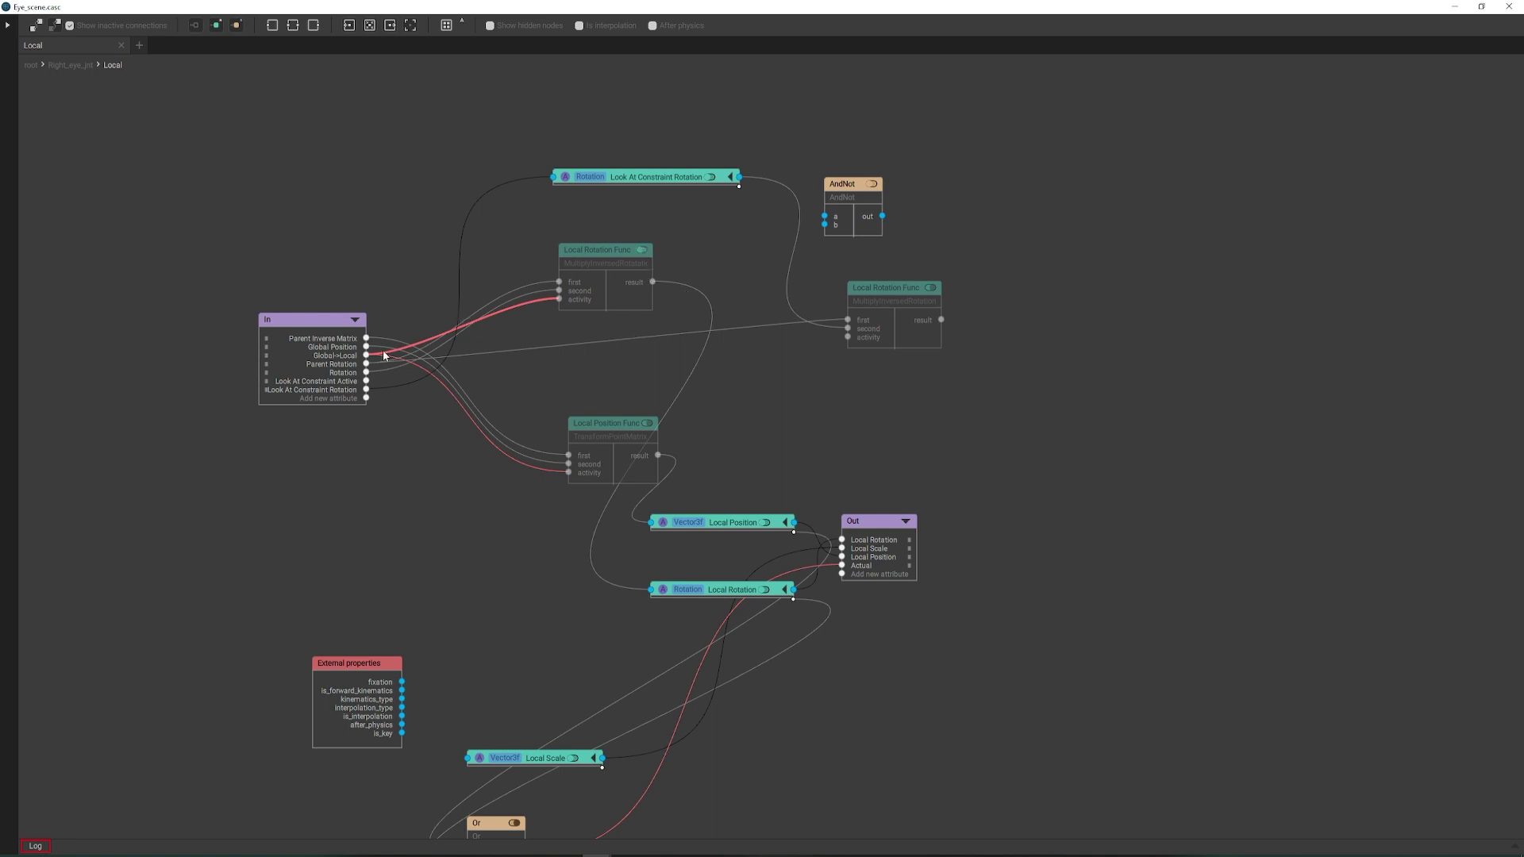
# Step: Wire Global->Local and a second In output into AndNot, drive activity with it, and delete the old wire
pyautogui.moveTo(366, 356); pyautogui.dragTo(840, 216)
pyautogui.moveTo(775, 262); pyautogui.dragTo(988, 200)
pyautogui.moveTo(557, 303); pyautogui.dragTo(559, 300)
pyautogui.rightClick(528, 305)
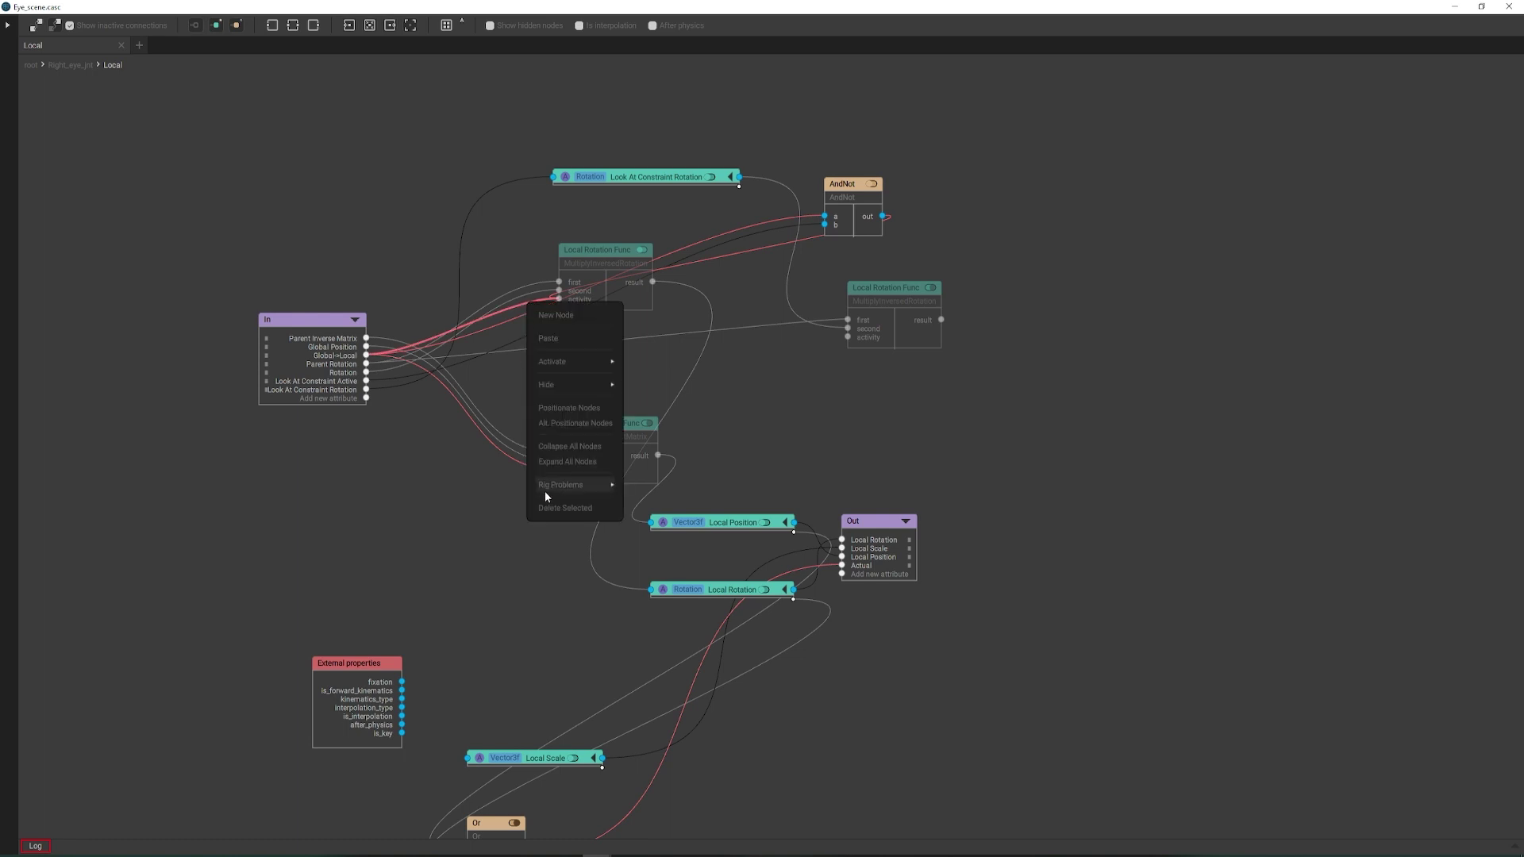
pyautogui.click(545, 506)
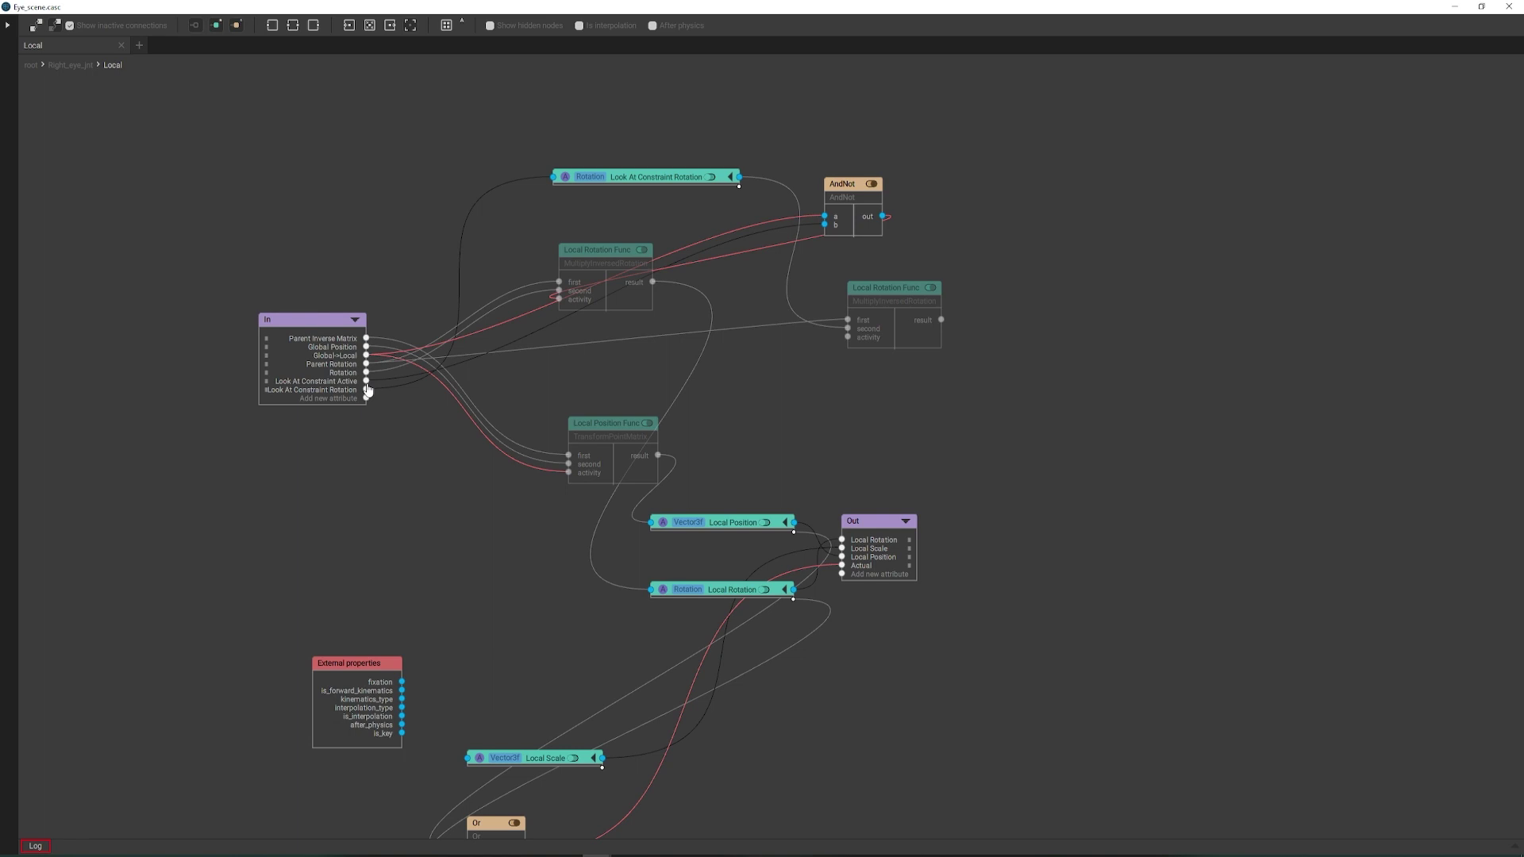
# Step: Wire Look At Constraint Active into the second function's activity, reposition Local Rotation, and return to root
pyautogui.moveTo(367, 389); pyautogui.dragTo(848, 338)
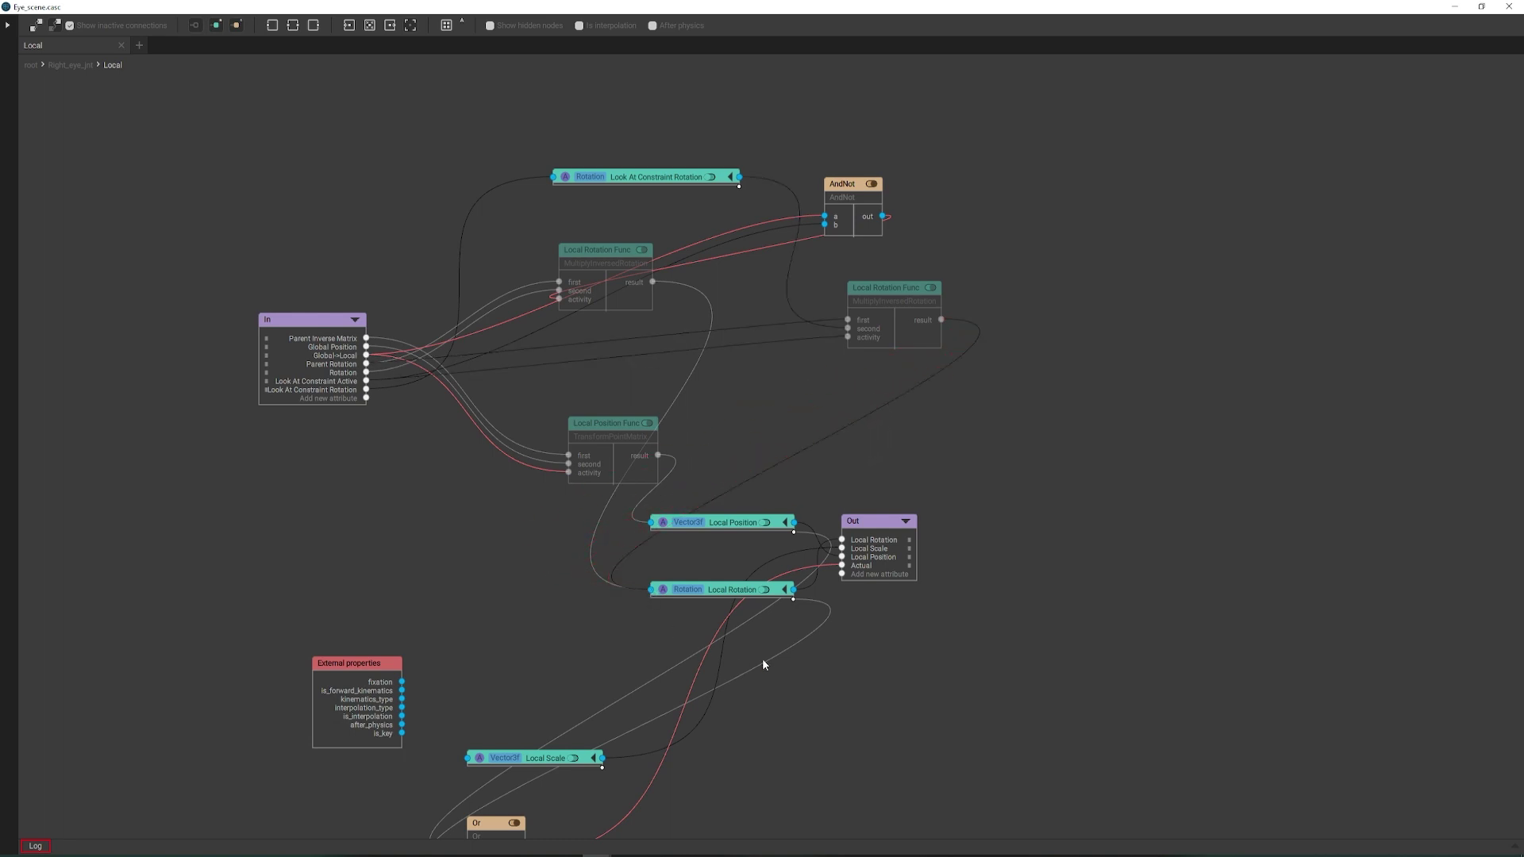
pyautogui.moveTo(723, 589); pyautogui.dragTo(949, 430)
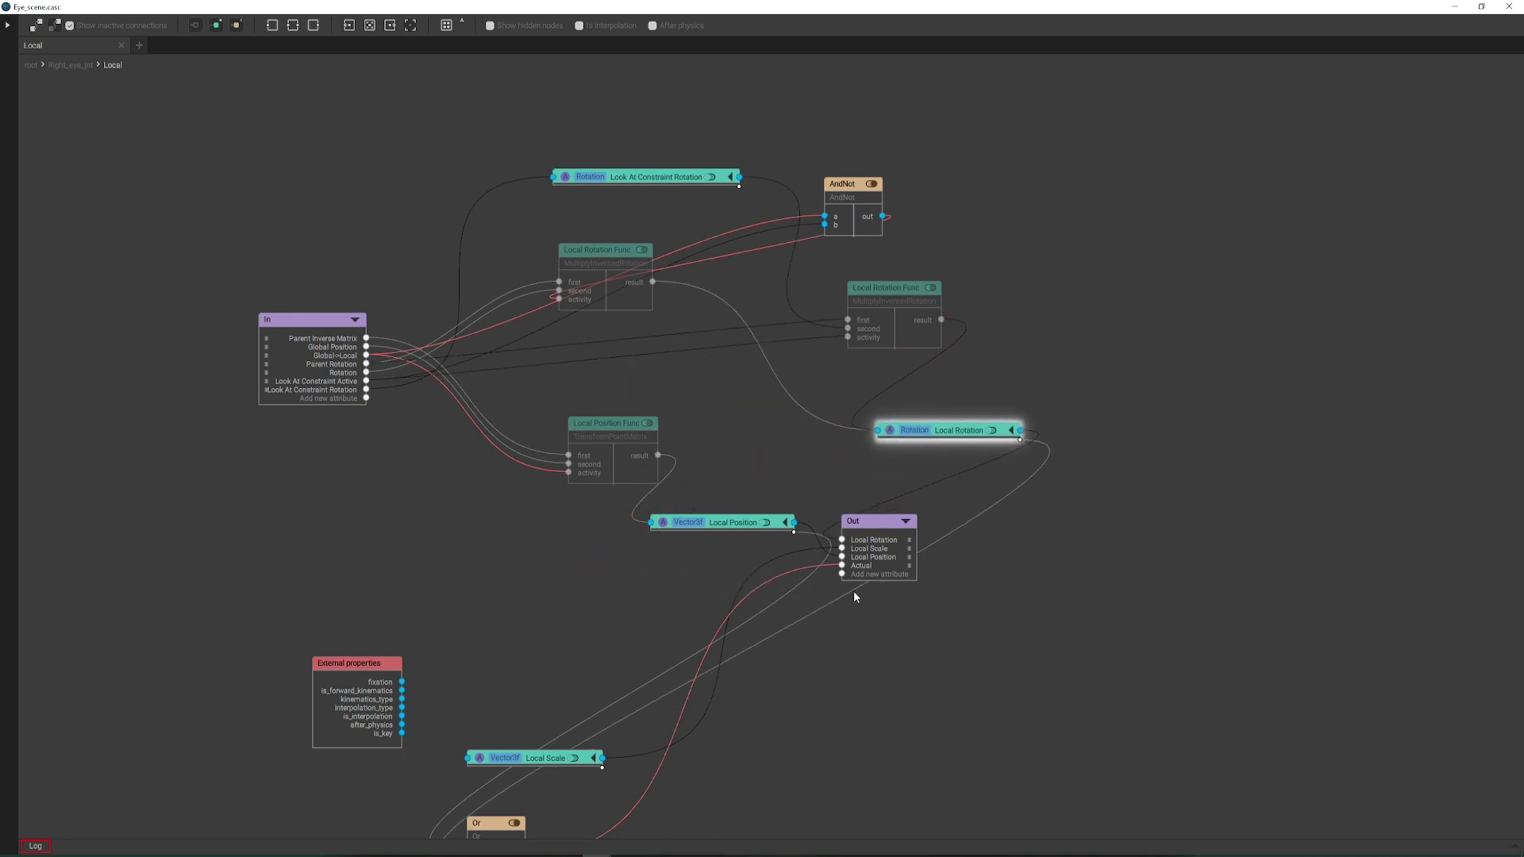
pyautogui.click(66, 67)
pyautogui.click(31, 65)
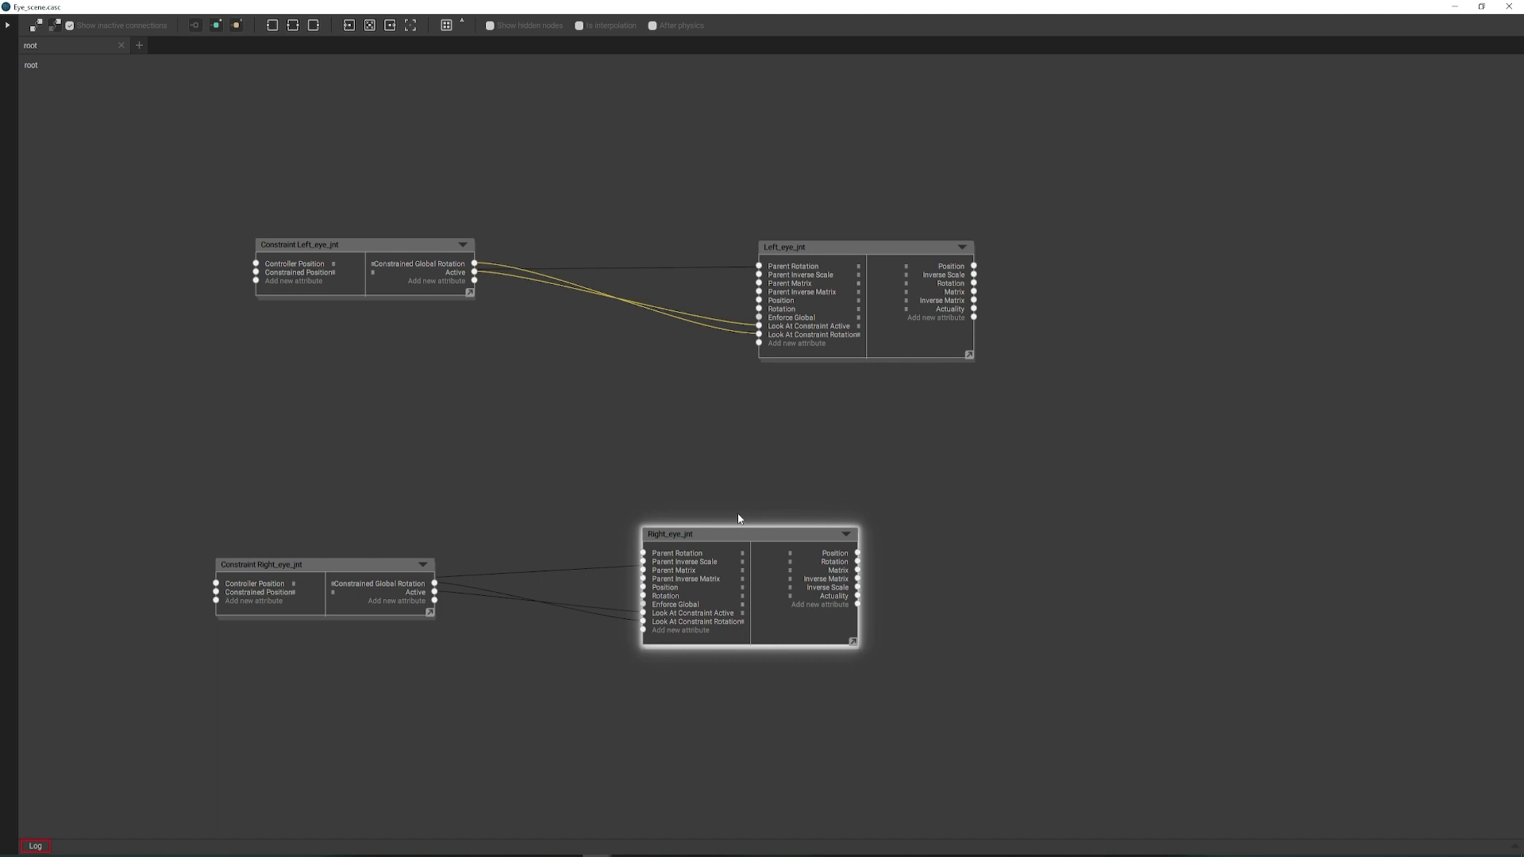
# Step: In Left_eye_jnt's Local graph, add an AndNot node and a Look At Constraint Rotation node
pyautogui.doubleClick(830, 250)
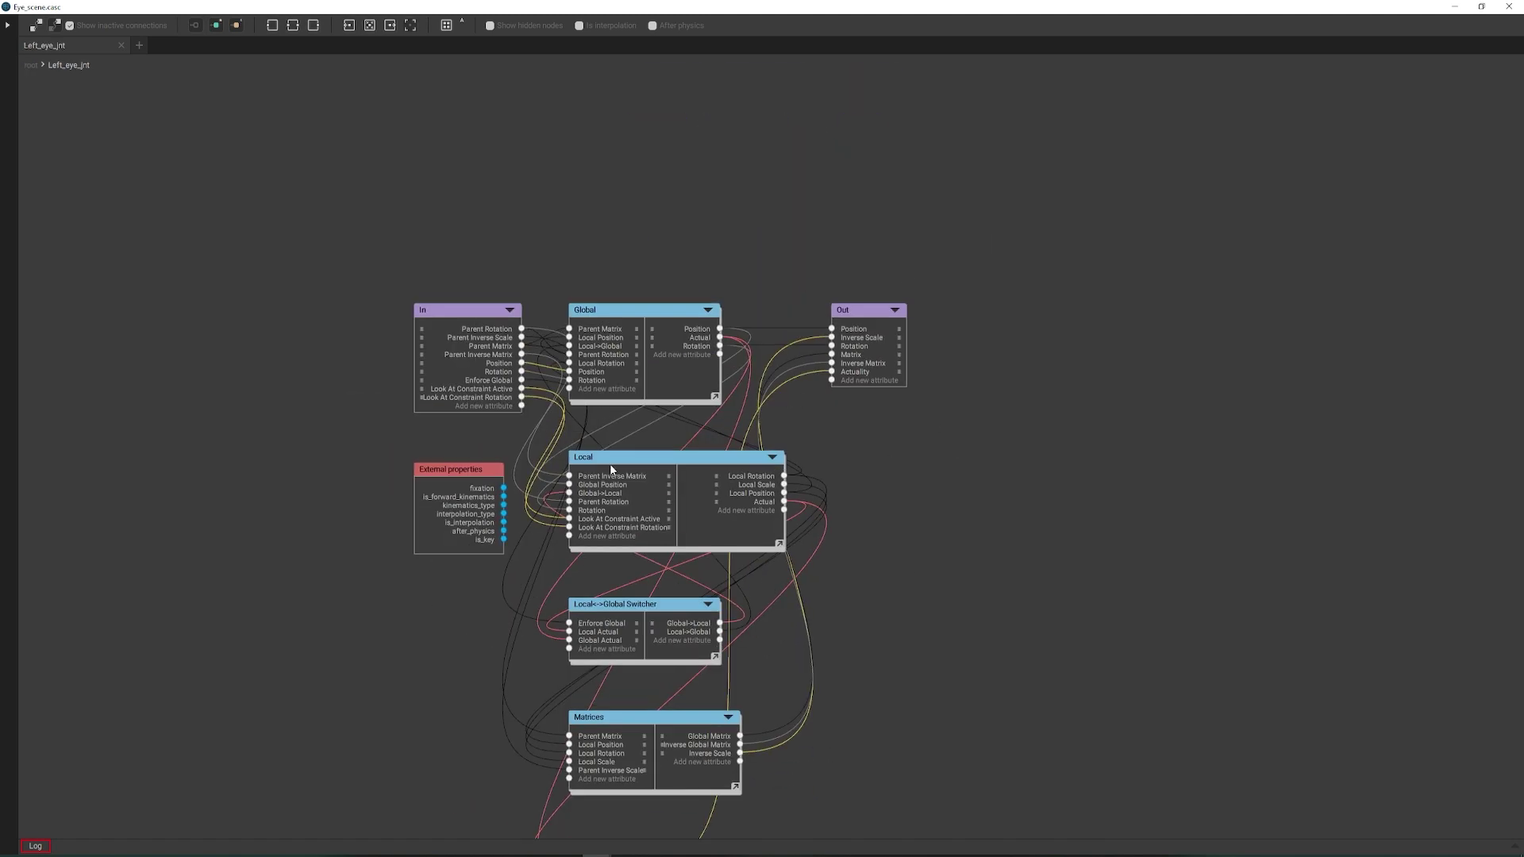
pyautogui.doubleClick(707, 450)
pyautogui.rightClick(747, 288)
pyautogui.write('not')
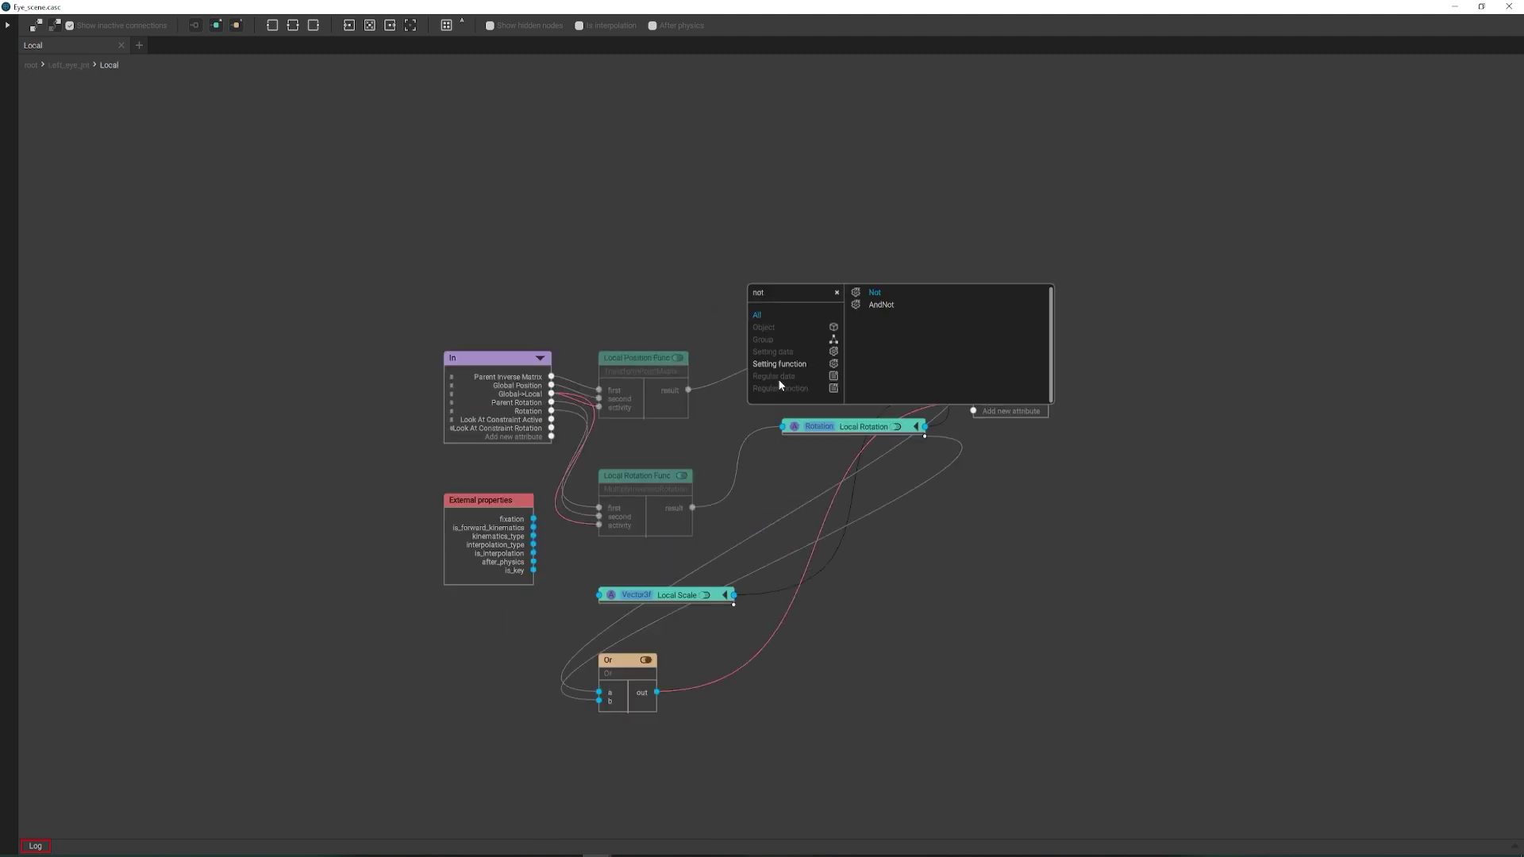
pyautogui.click(881, 305)
pyautogui.rightClick(862, 235)
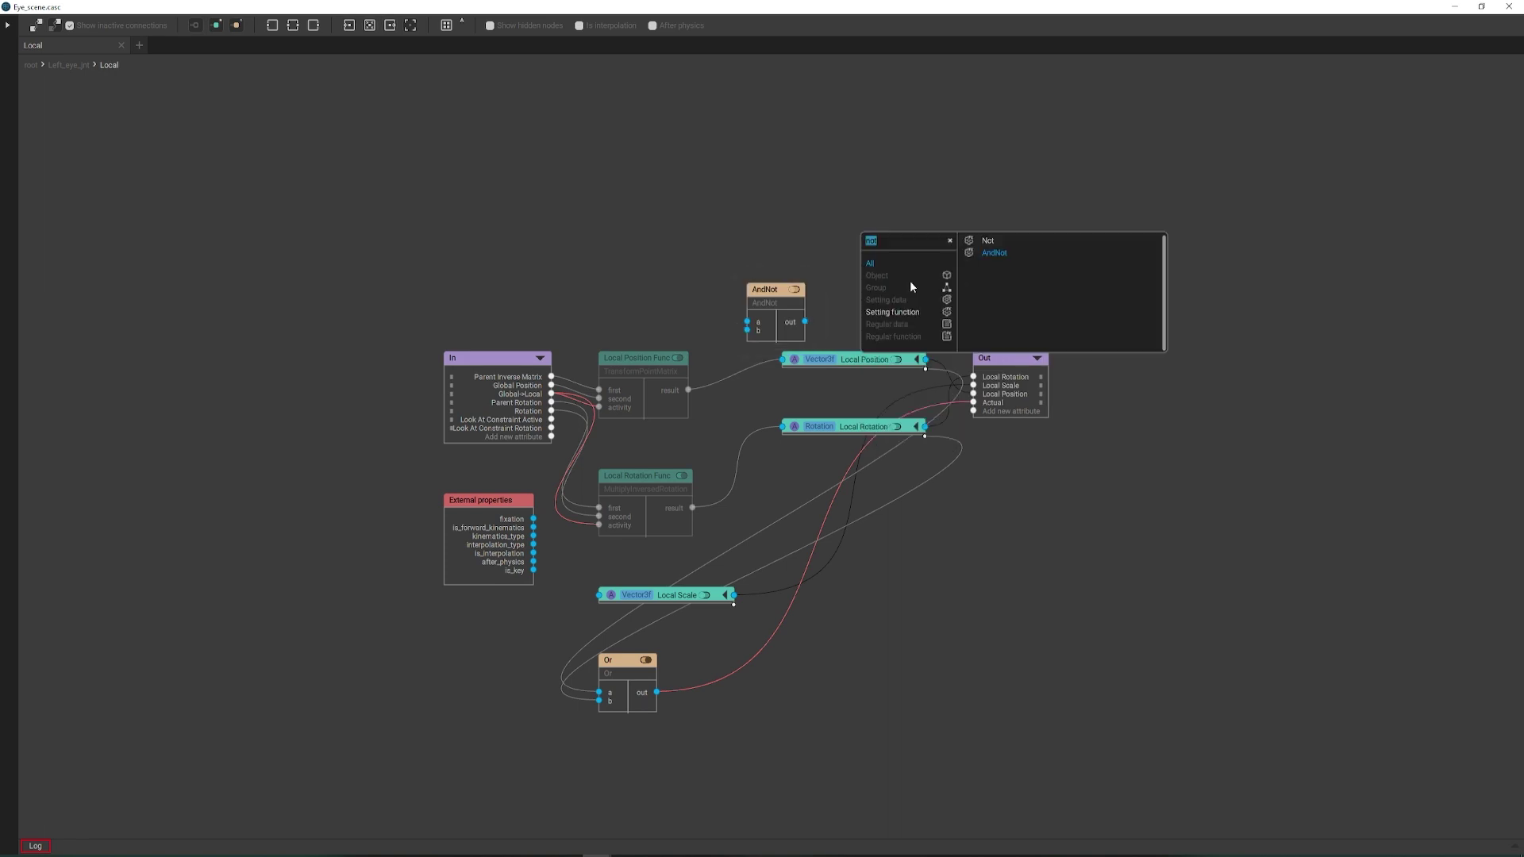
pyautogui.write('rot')
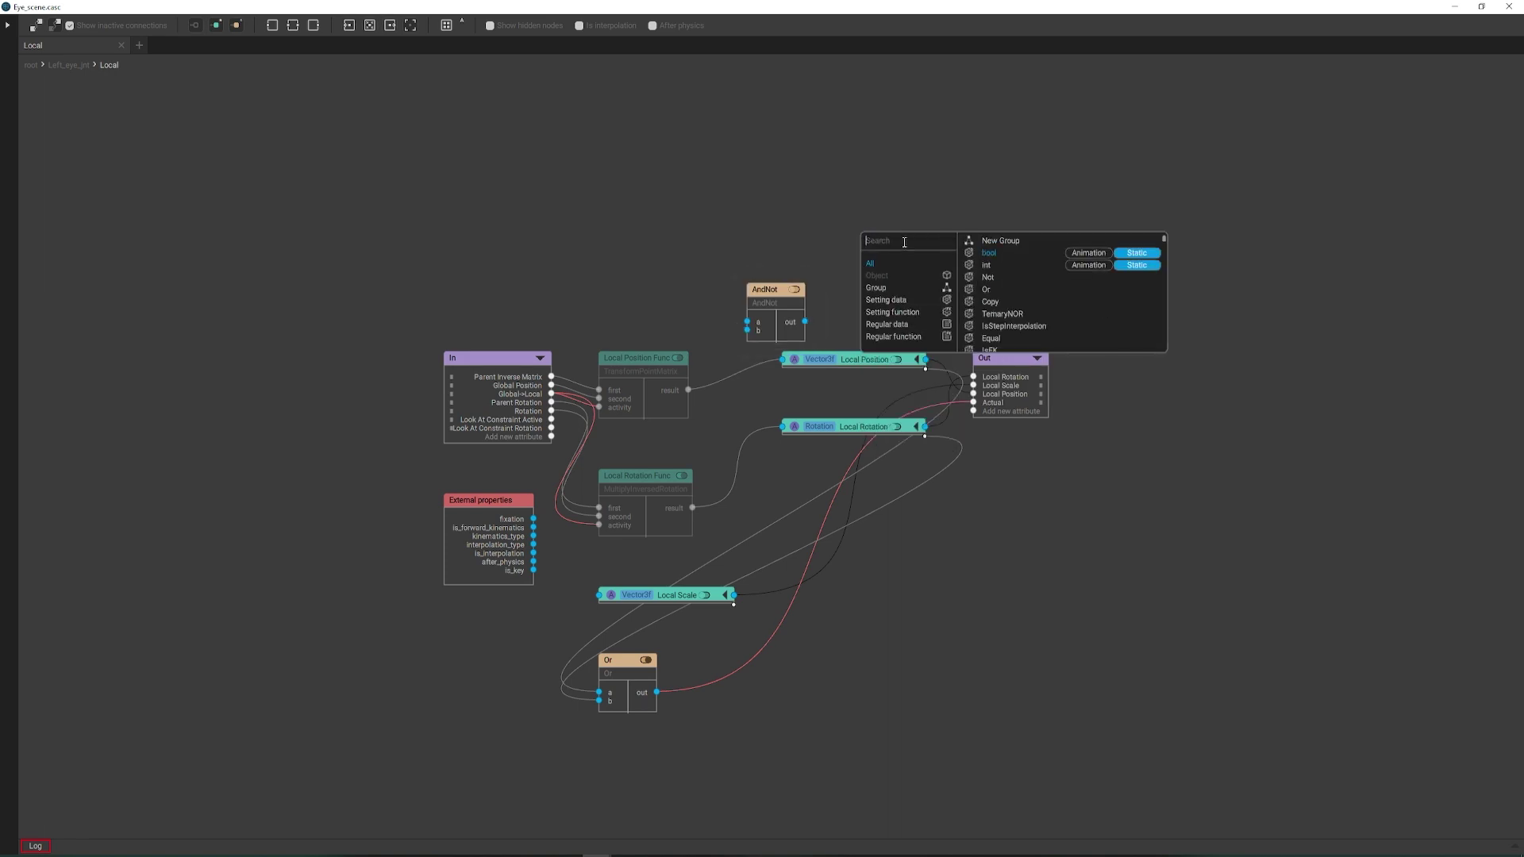
pyautogui.click(988, 241)
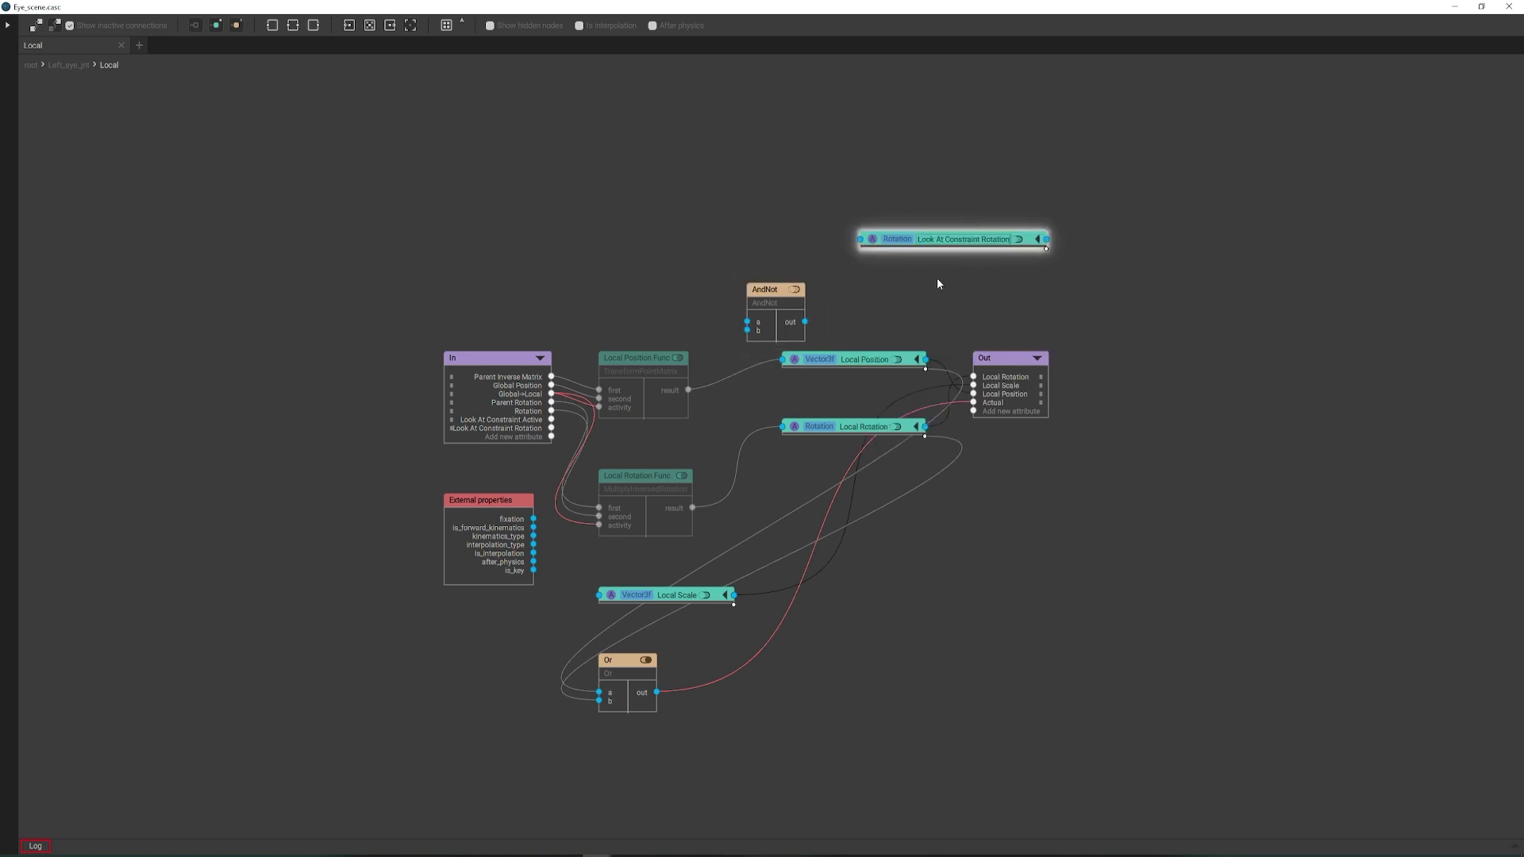
# Step: Feed In's Look At Constraint Rotation into the new node and paste a copy of Local Rotation Func
pyautogui.moveTo(552, 428); pyautogui.dragTo(860, 239)
pyautogui.moveTo(952, 239); pyautogui.dragTo(731, 138)
pyautogui.moveTo(649, 486); pyautogui.dragTo(934, 213)
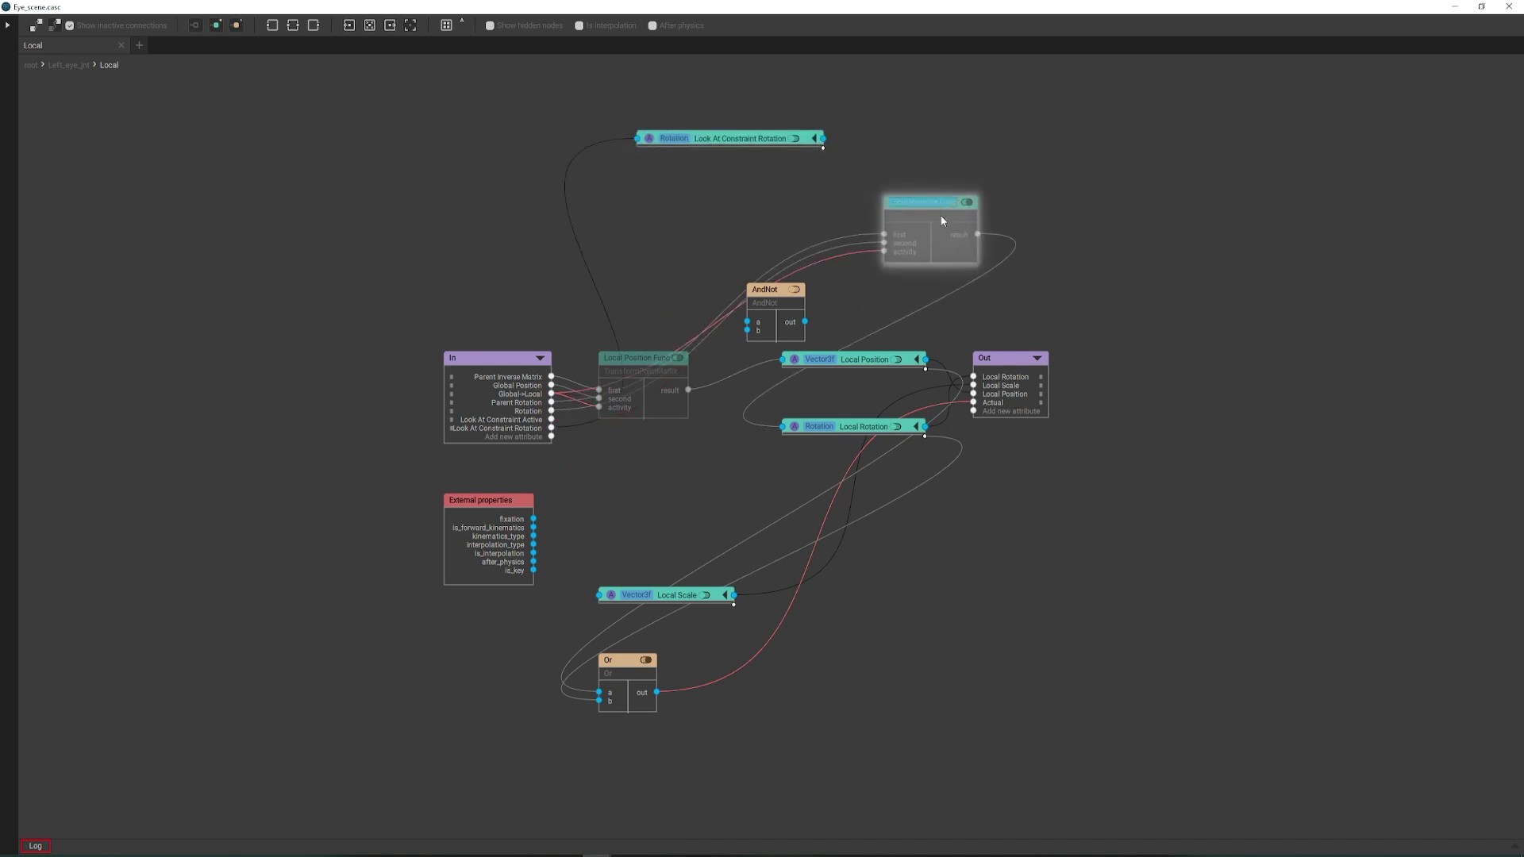
pyautogui.rightClick(1080, 190)
pyautogui.click(1113, 239)
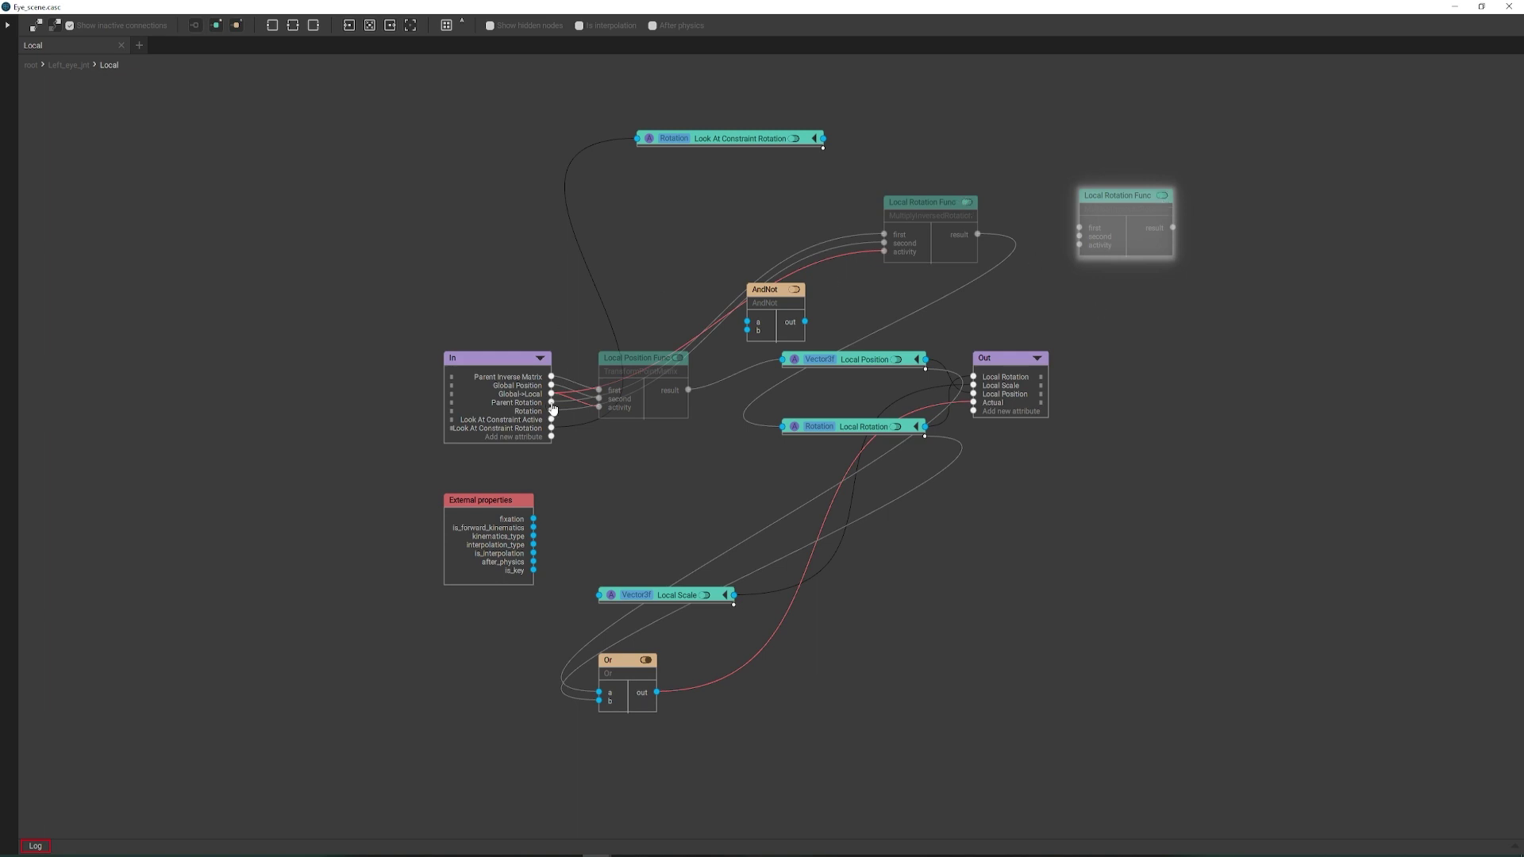
# Step: Wire Look At Constraint Active into the new function's activity and AndNot's b input, removing the old activity wire
pyautogui.moveTo(551, 420); pyautogui.dragTo(603, 436)
pyautogui.moveTo(1076, 246); pyautogui.dragTo(1079, 244)
pyautogui.moveTo(765, 290); pyautogui.dragTo(1130, 311)
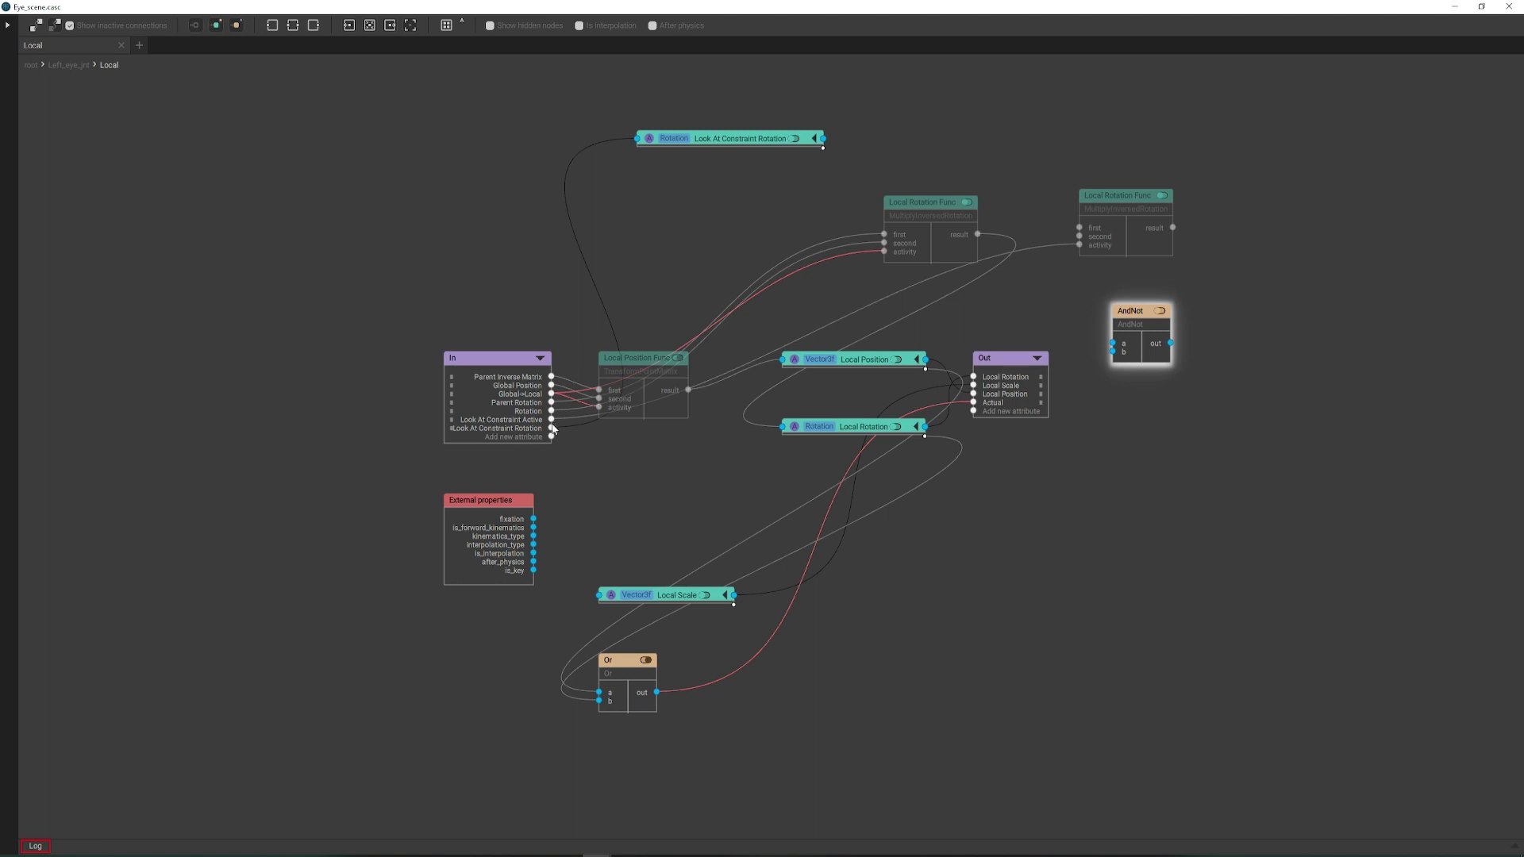
pyautogui.moveTo(550, 419); pyautogui.dragTo(1113, 351)
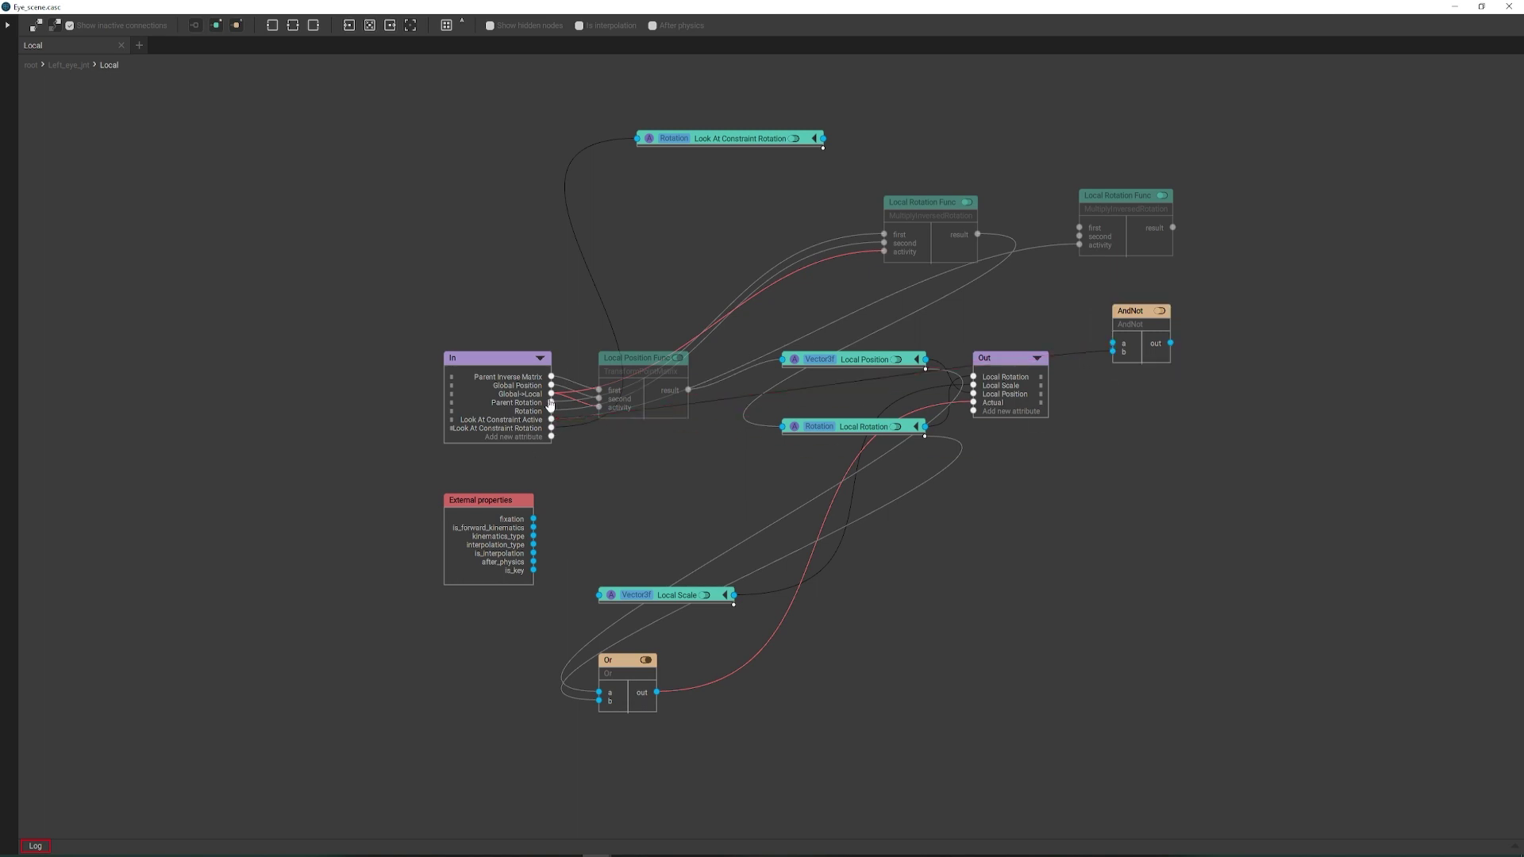
pyautogui.rightClick(860, 250)
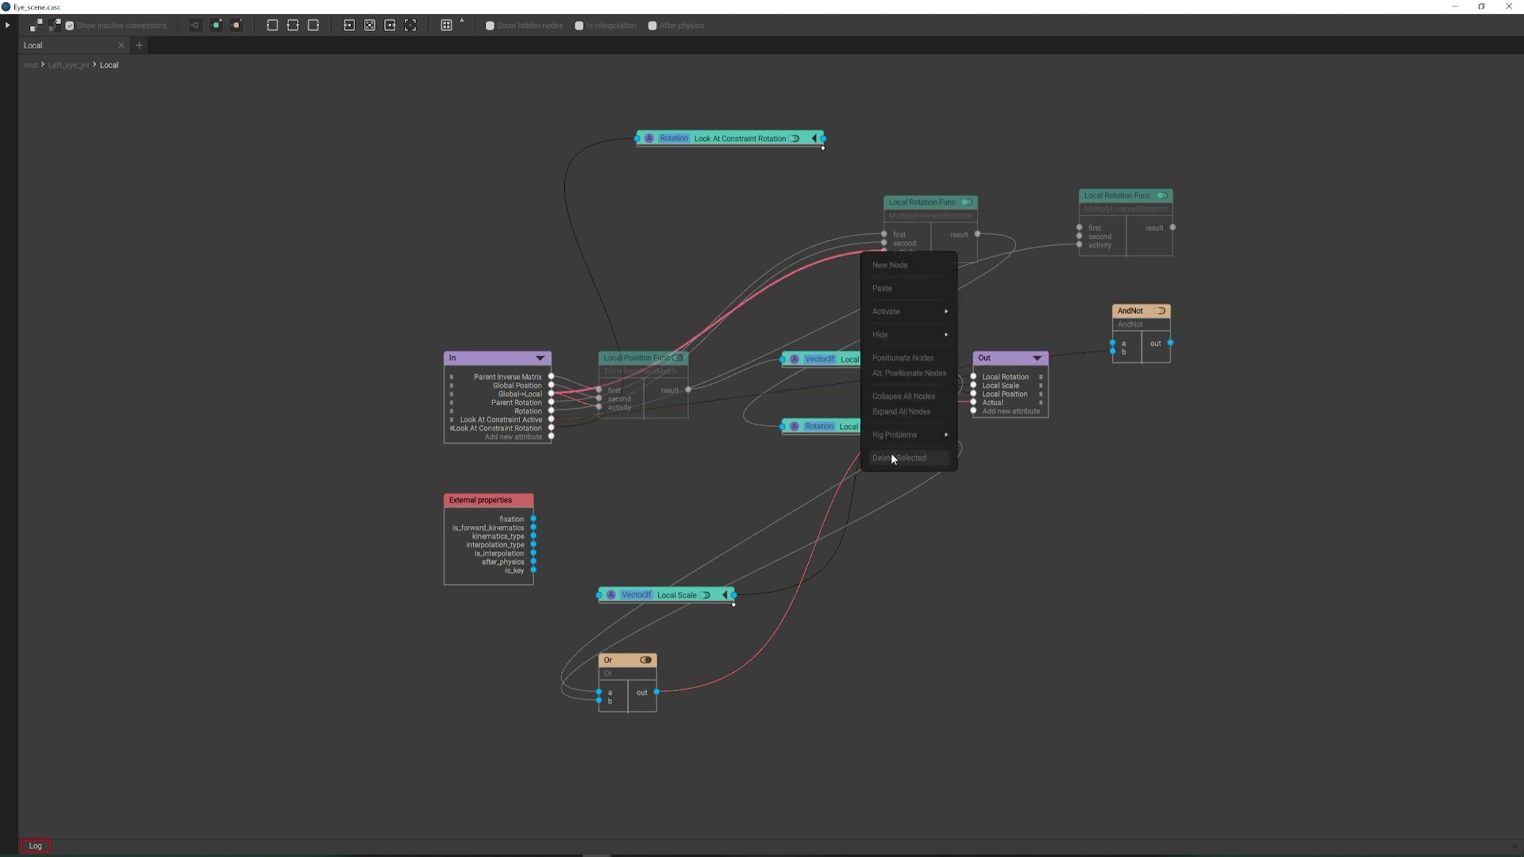
pyautogui.click(890, 452)
# Step: Feed Global->Local into AndNot's a input and the look-at rotation into the new function, then leave the editor
pyautogui.moveTo(551, 394); pyautogui.dragTo(885, 252)
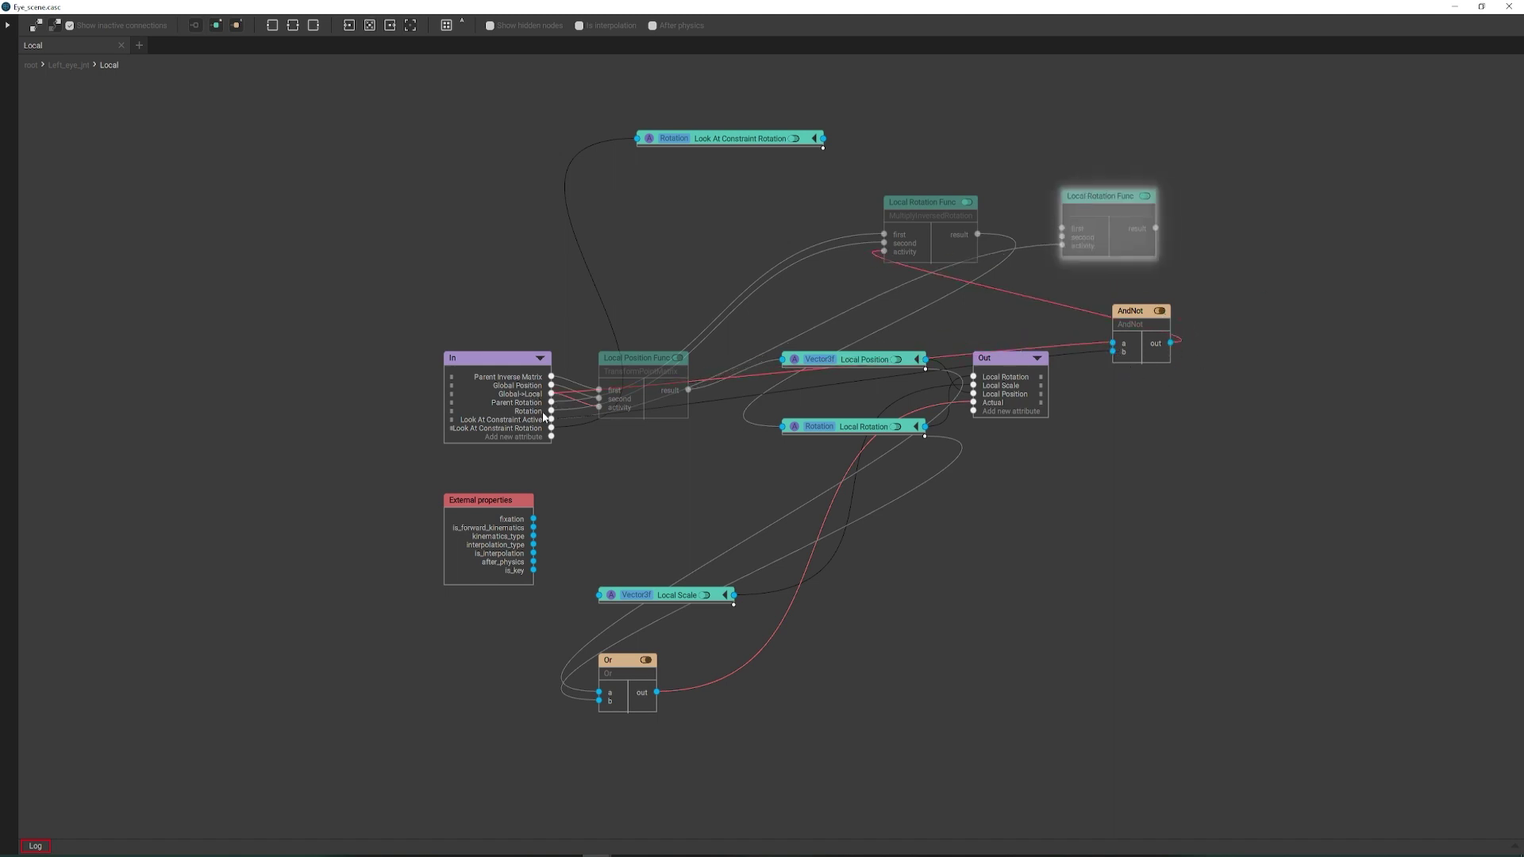
pyautogui.moveTo(1063, 229); pyautogui.dragTo(824, 139)
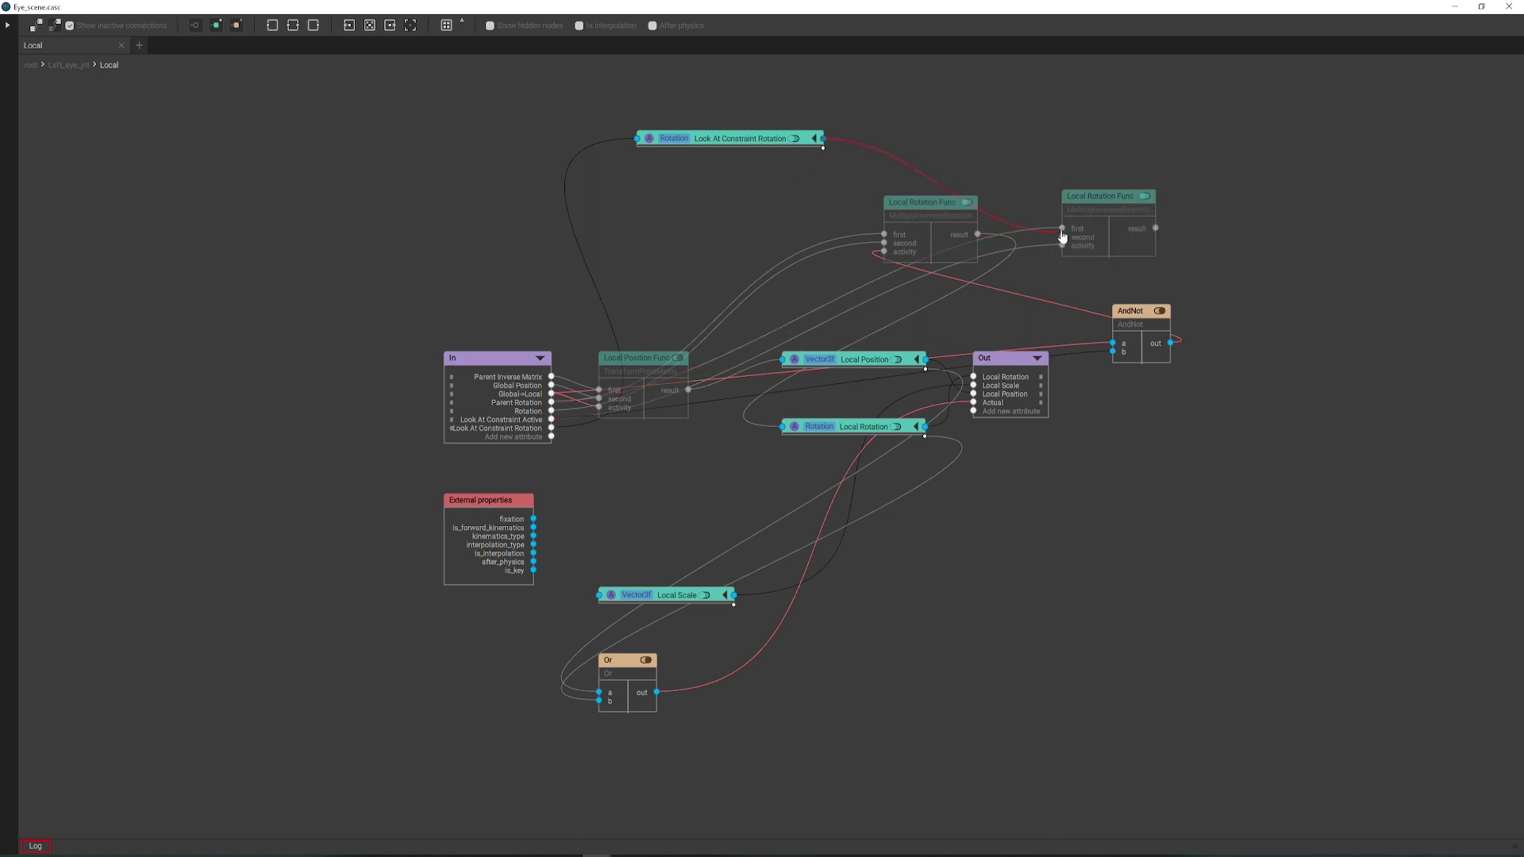
pyautogui.moveTo(1100, 196); pyautogui.dragTo(1151, 236)
pyautogui.moveTo(742, 415); pyautogui.dragTo(786, 433)
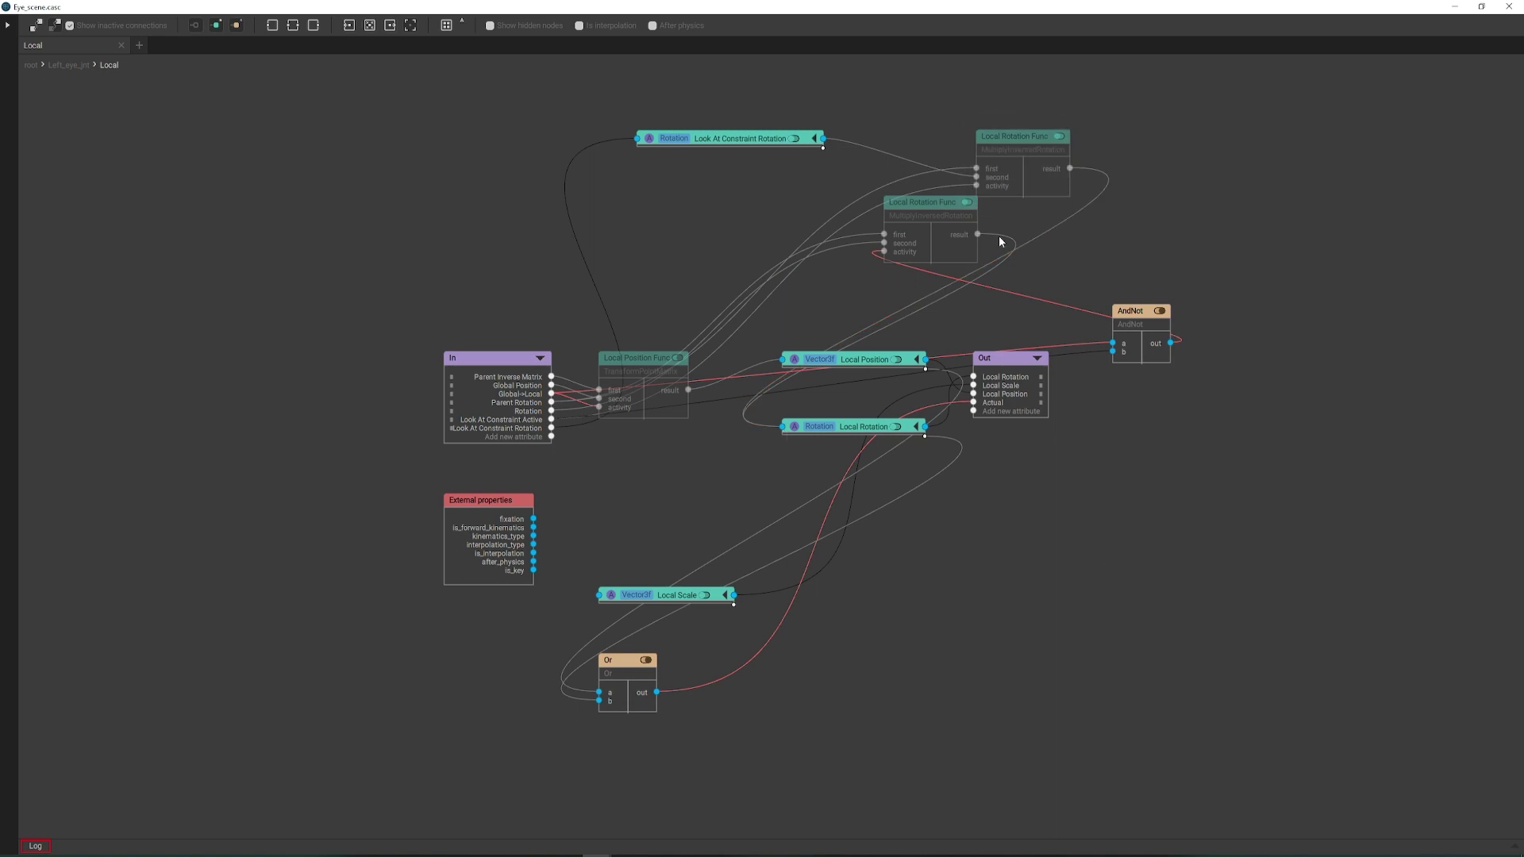
pyautogui.hotkey('alt', 'Tab')
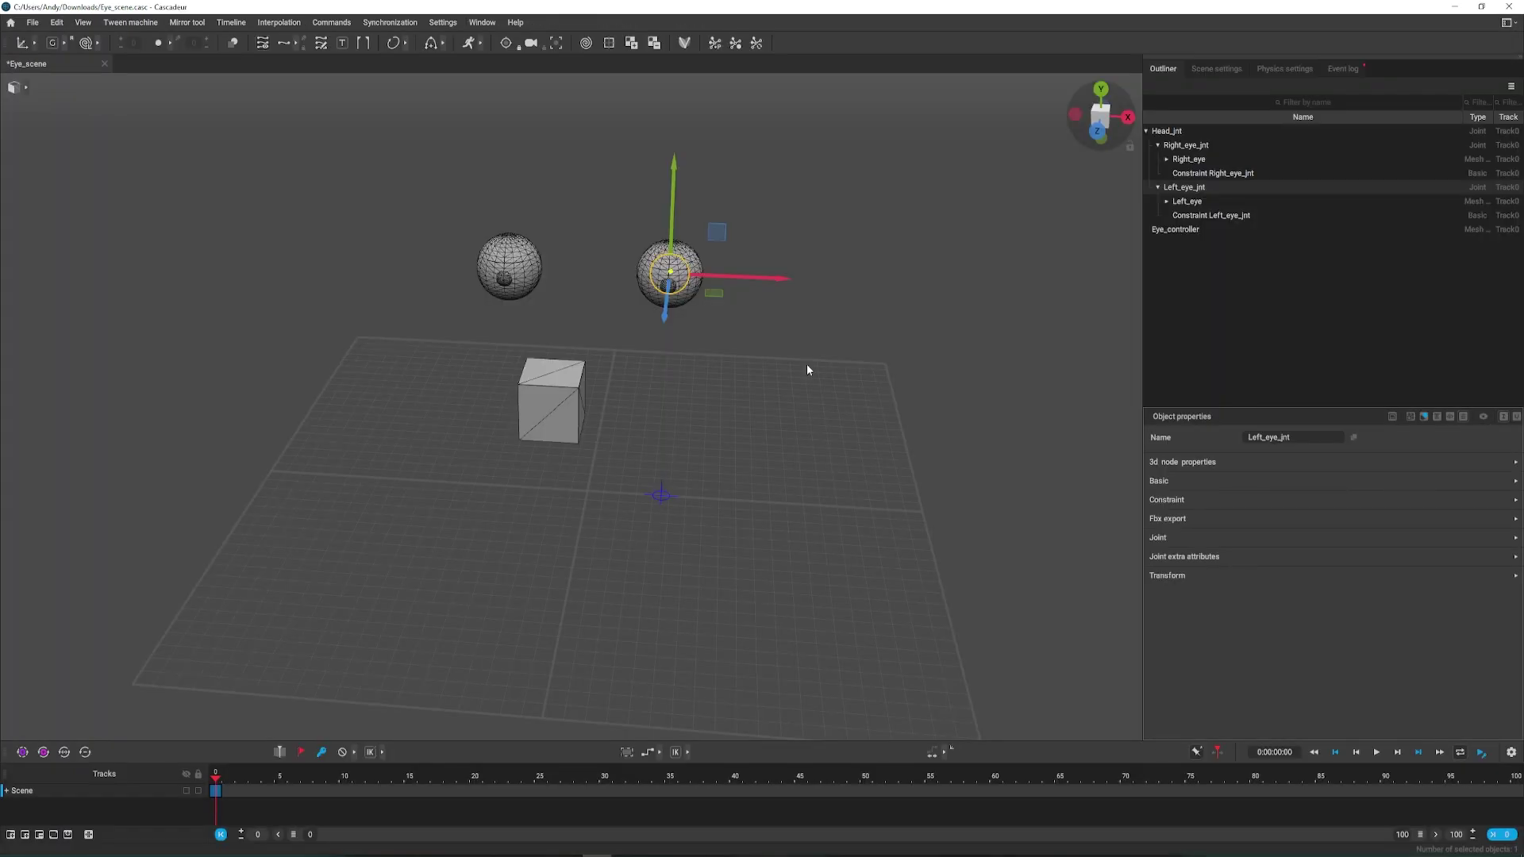
# Step: Select the Eye_controller cube and move it left to check the pupils follow it
pyautogui.click(1173, 230)
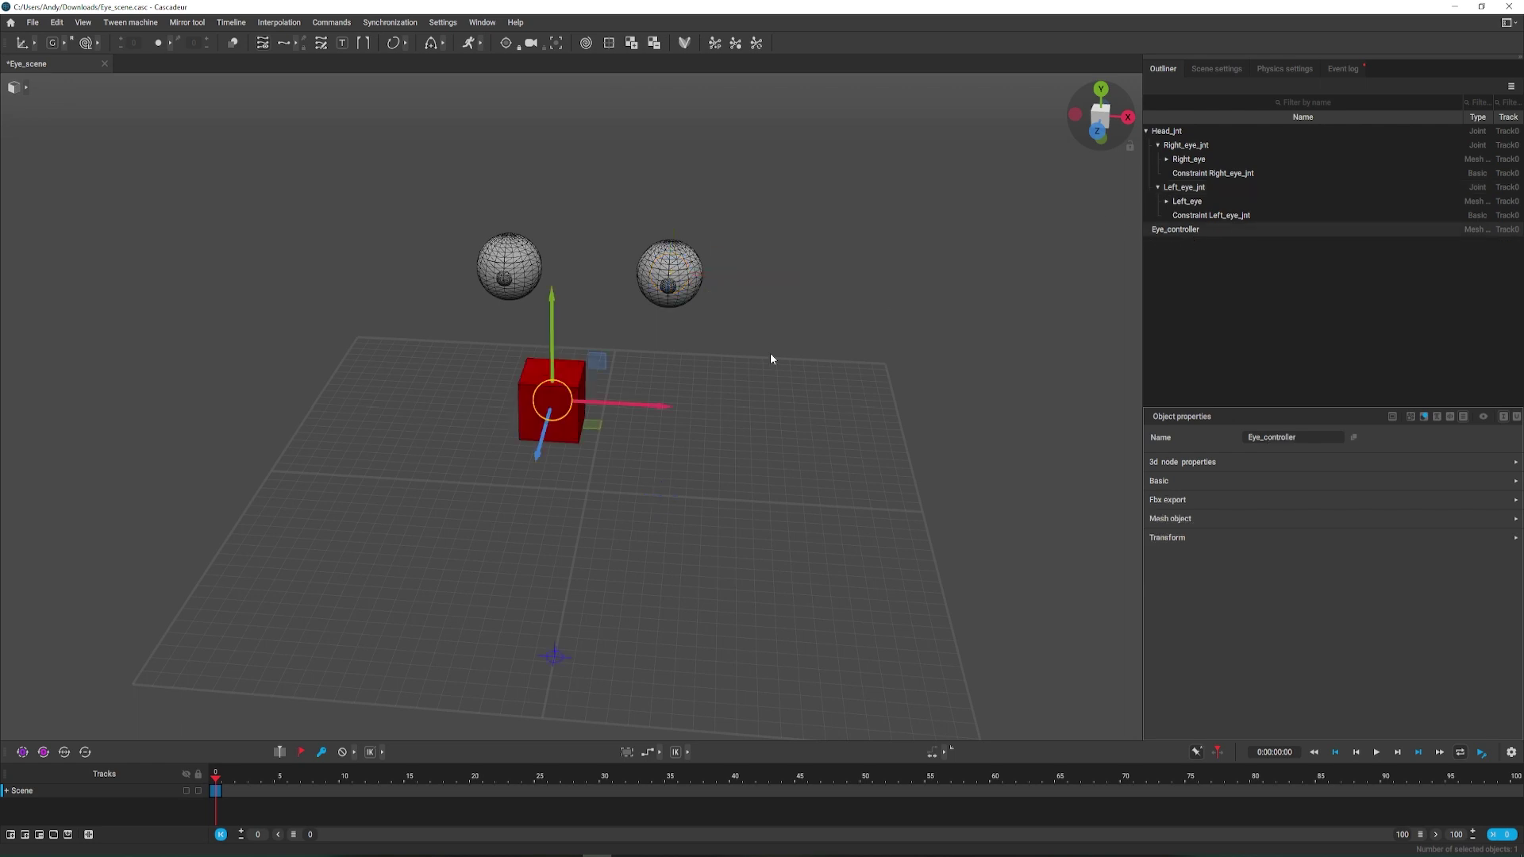
pyautogui.moveTo(551, 401); pyautogui.dragTo(495, 408)
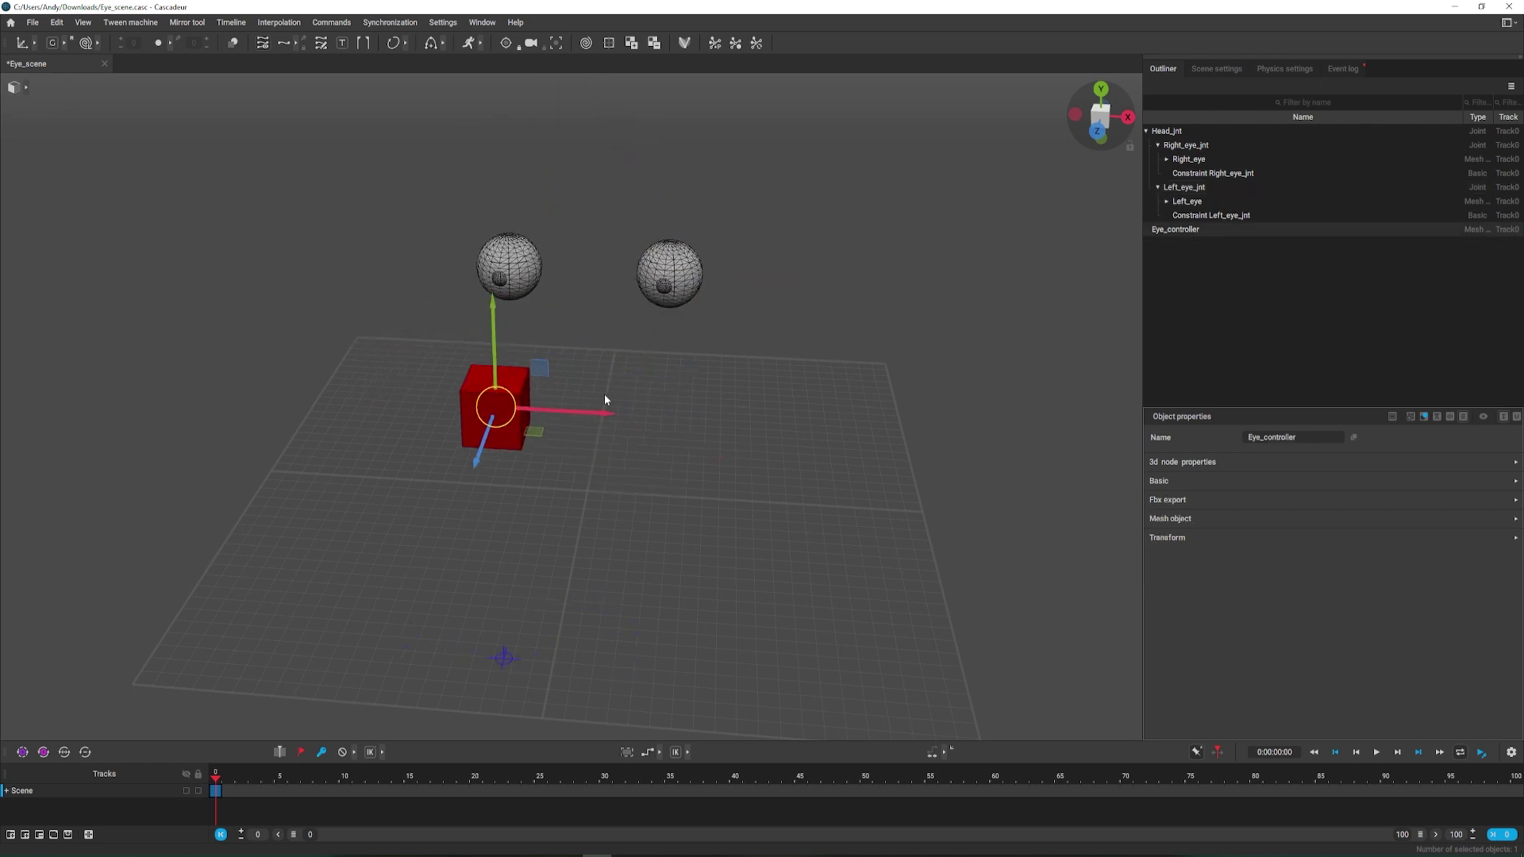